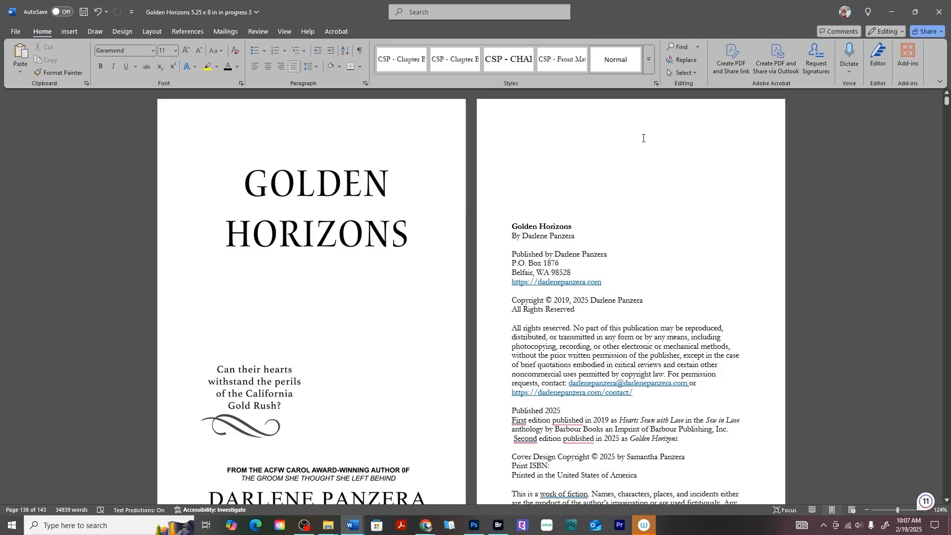
In the page header, turn on Different Odd & Even Pages so even pages read AUTHOR NAME.
scroll(644, 138, down, 10)
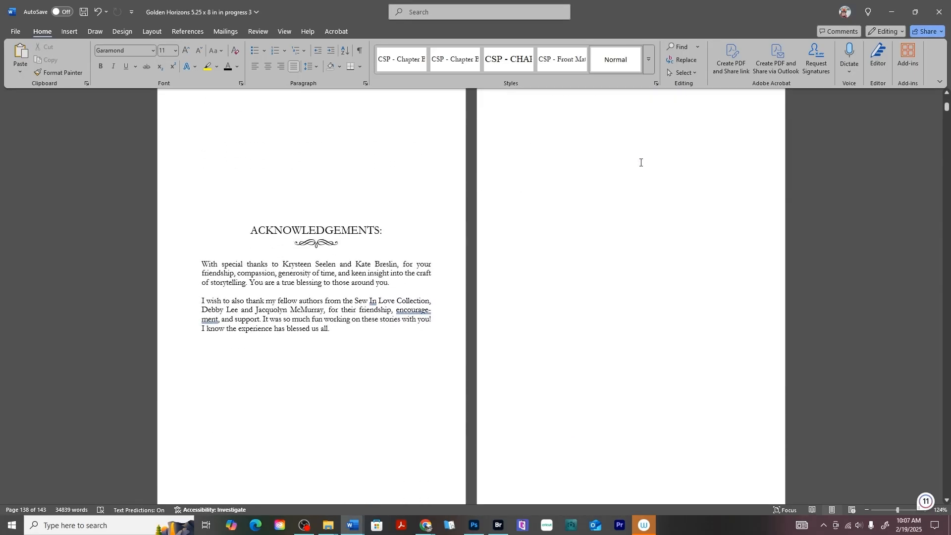
scroll(641, 163, down, 5)
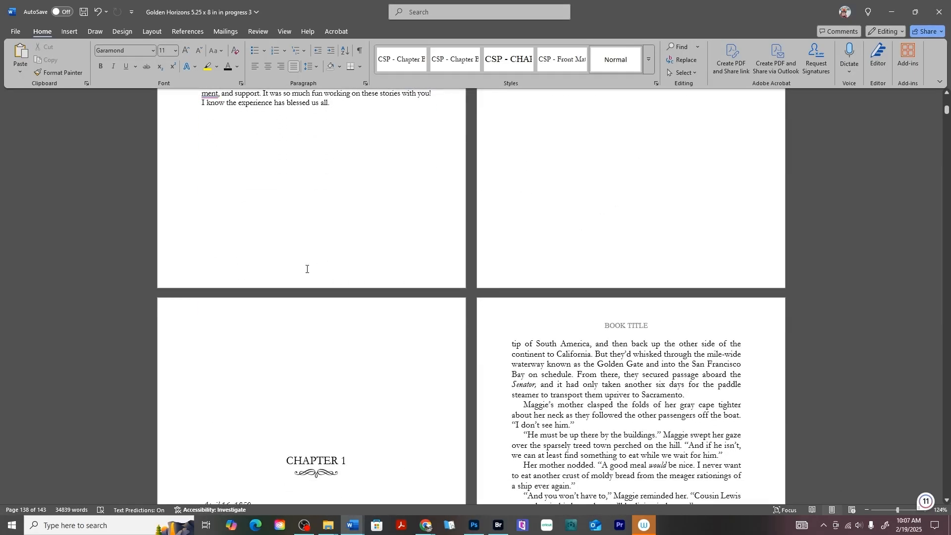
scroll(582, 260, down, 4)
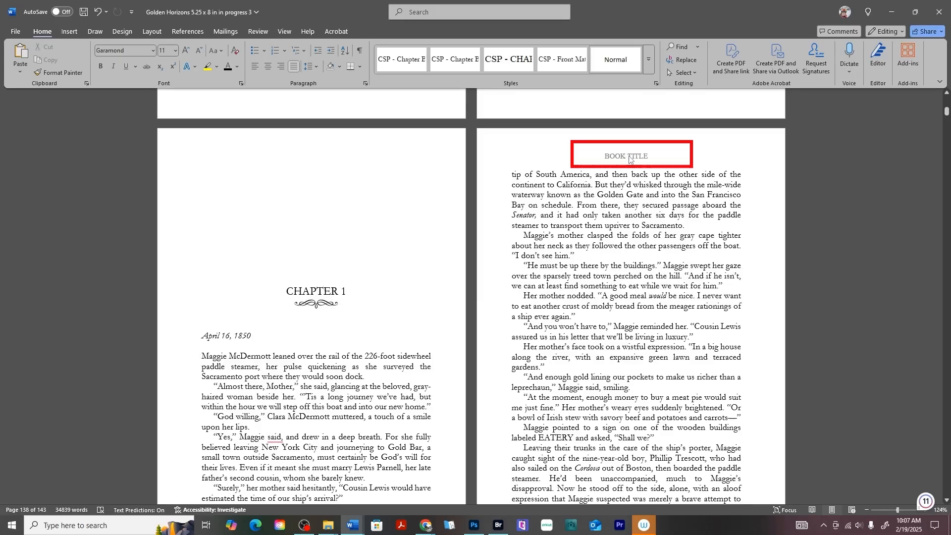
scroll(333, 390, down, 3)
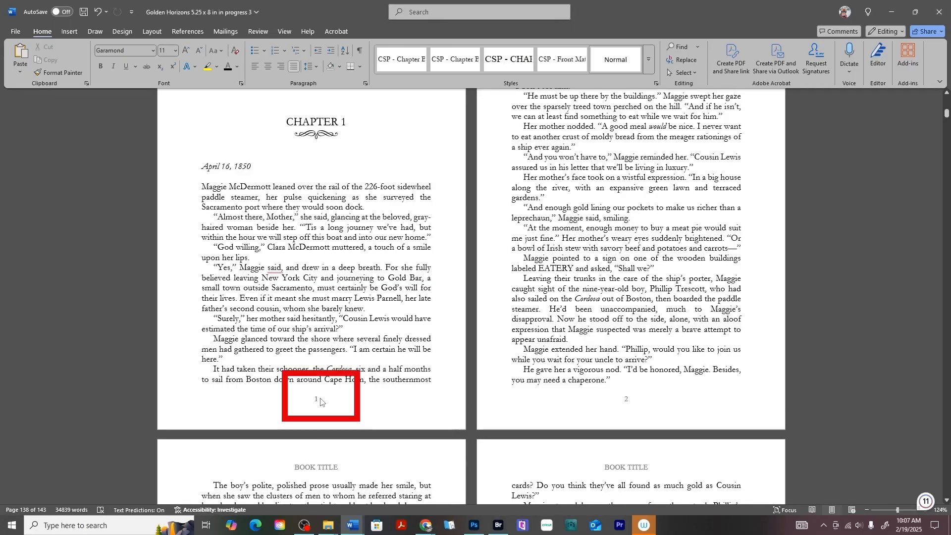
scroll(320, 401, up, 3)
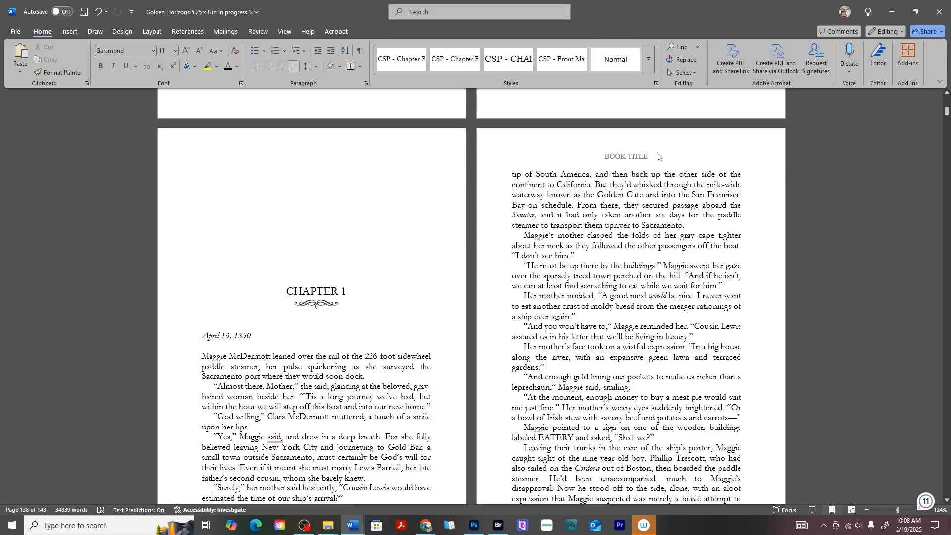
scroll(657, 156, down, 6)
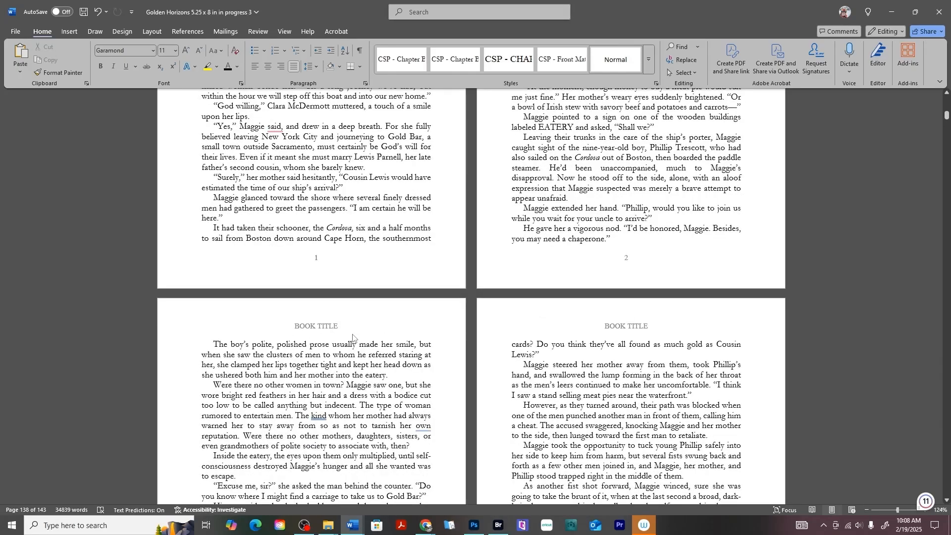
scroll(353, 335, up, 7)
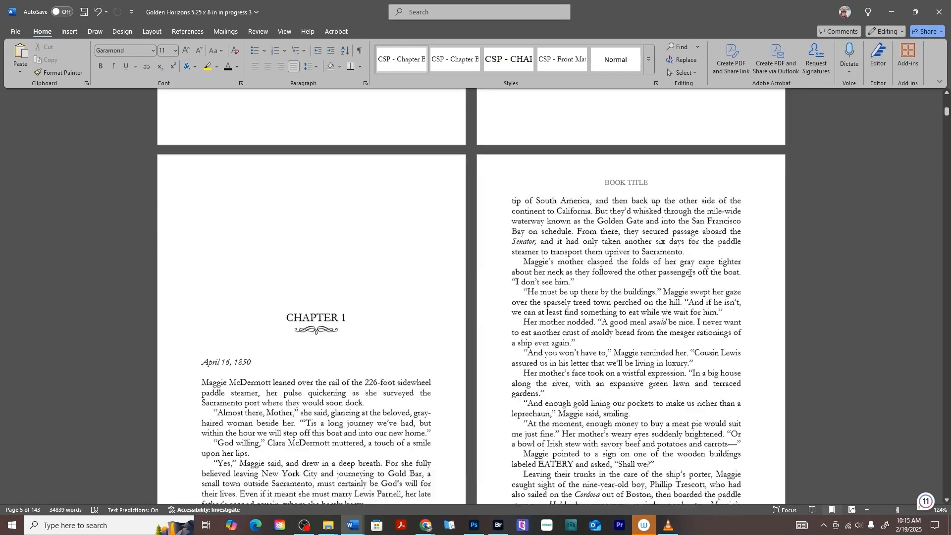
scroll(690, 272, down, 2)
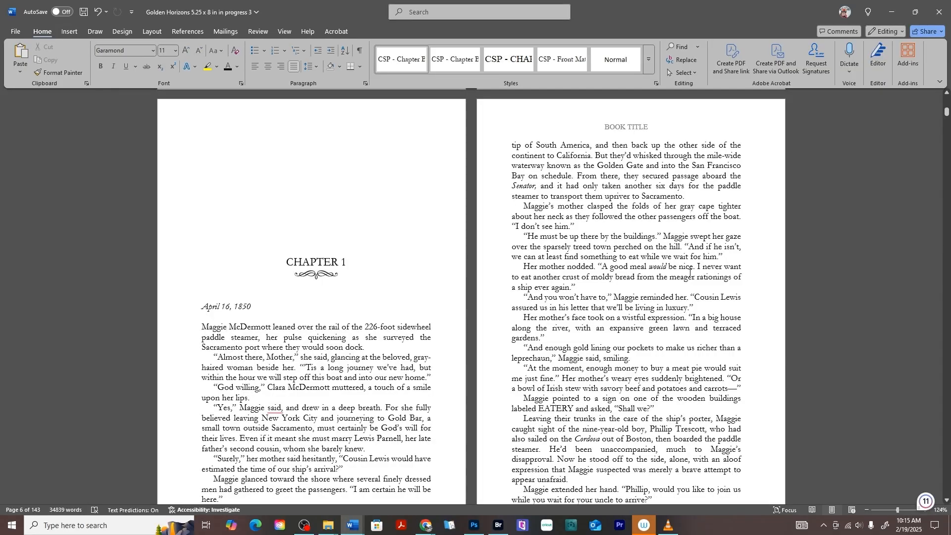
double_click(616, 128)
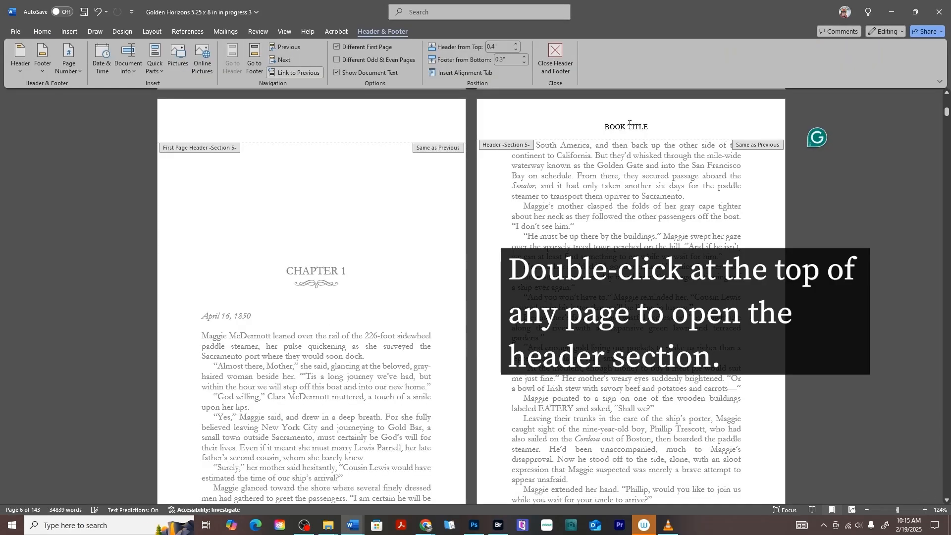
click(43, 37)
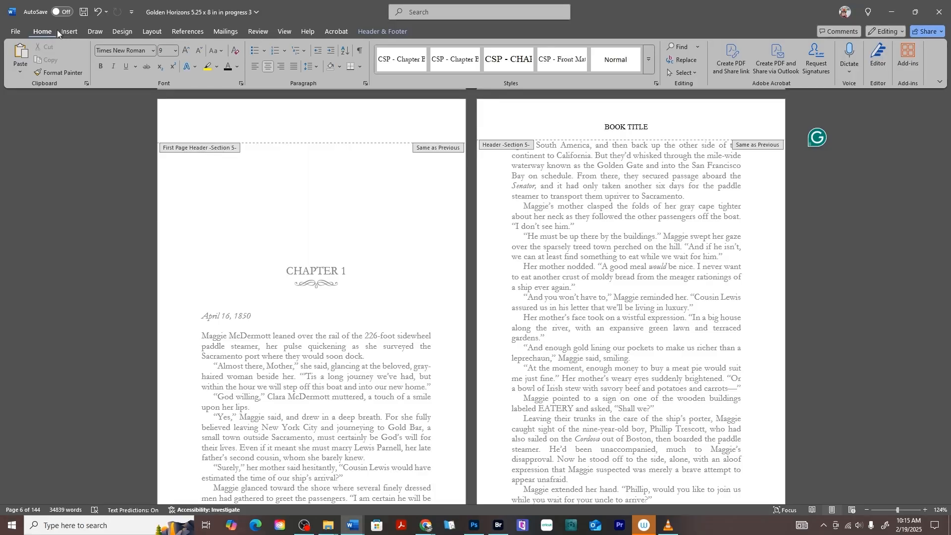
click(373, 28)
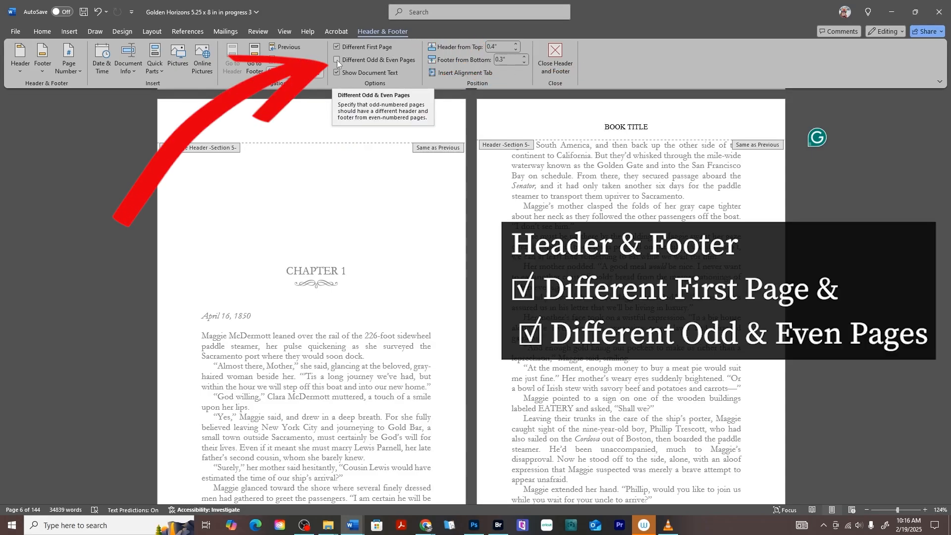
click(337, 61)
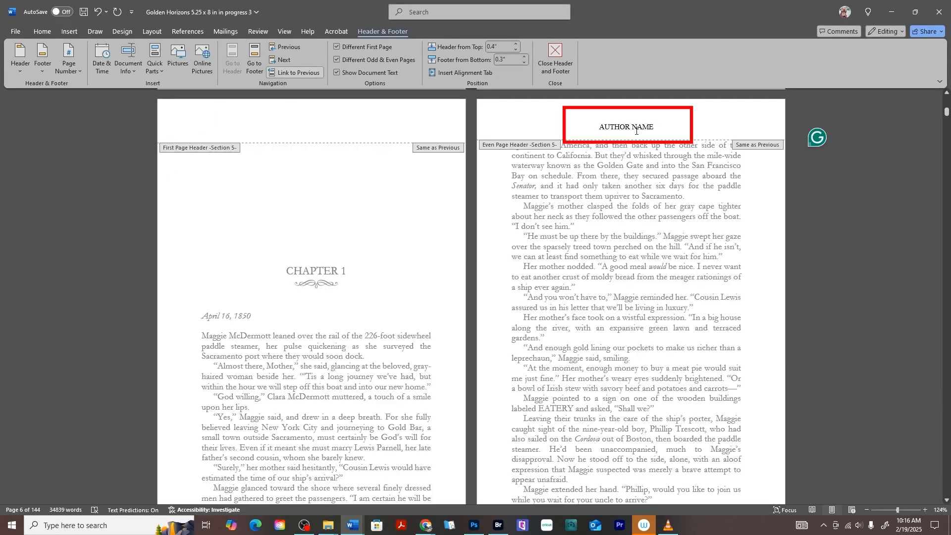
Replace the even-page AUTHOR NAME placeholder with the author's name and set it to UPPERCASE.
scroll(308, 276, down, 7)
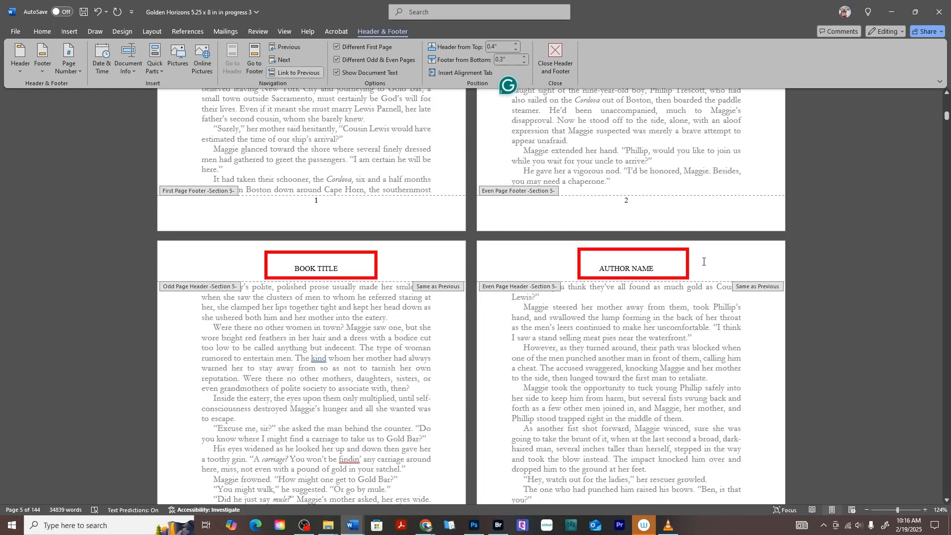
scroll(704, 261, up, 9)
triple_click(666, 214)
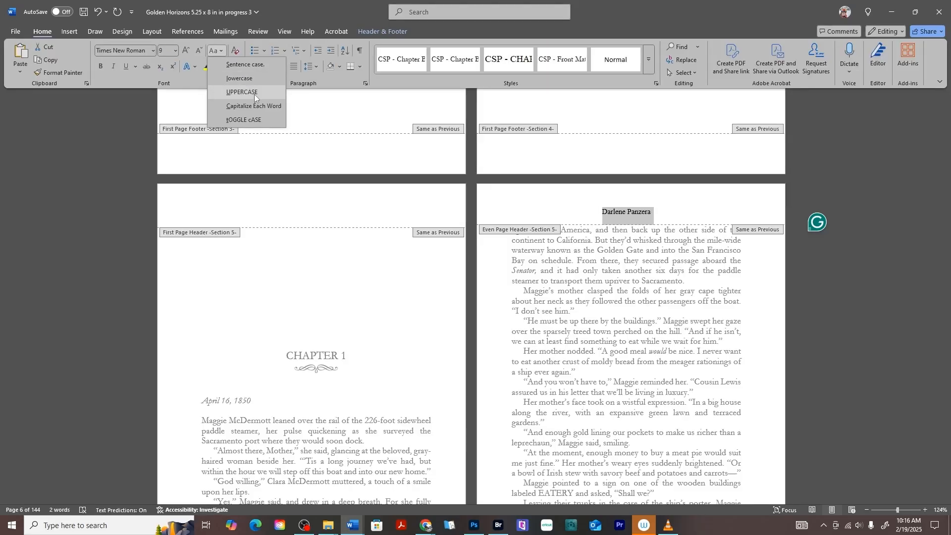
click(254, 94)
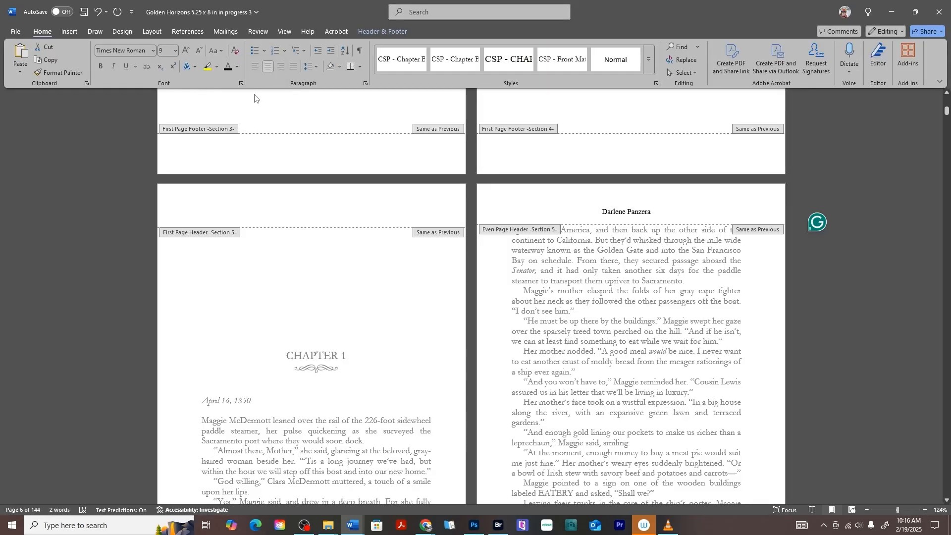
click(574, 209)
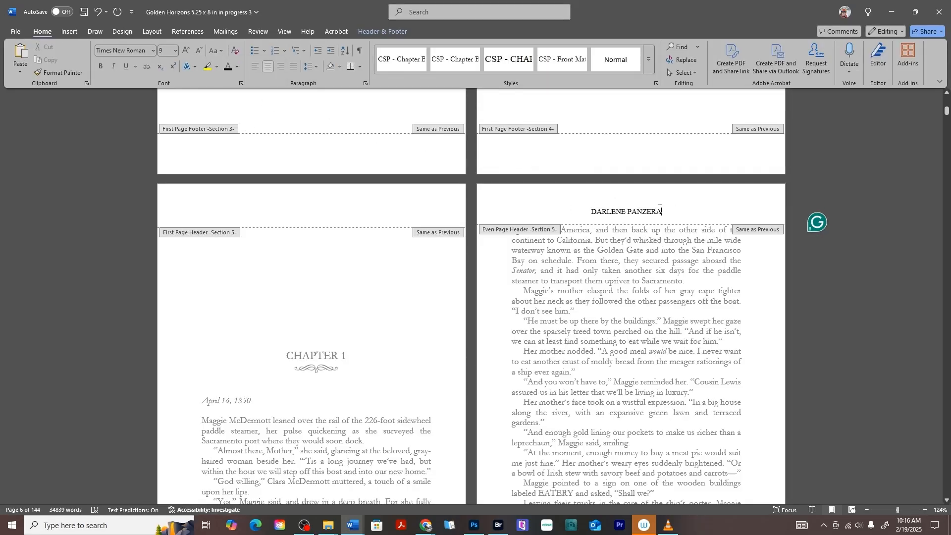
scroll(655, 211, down, 8)
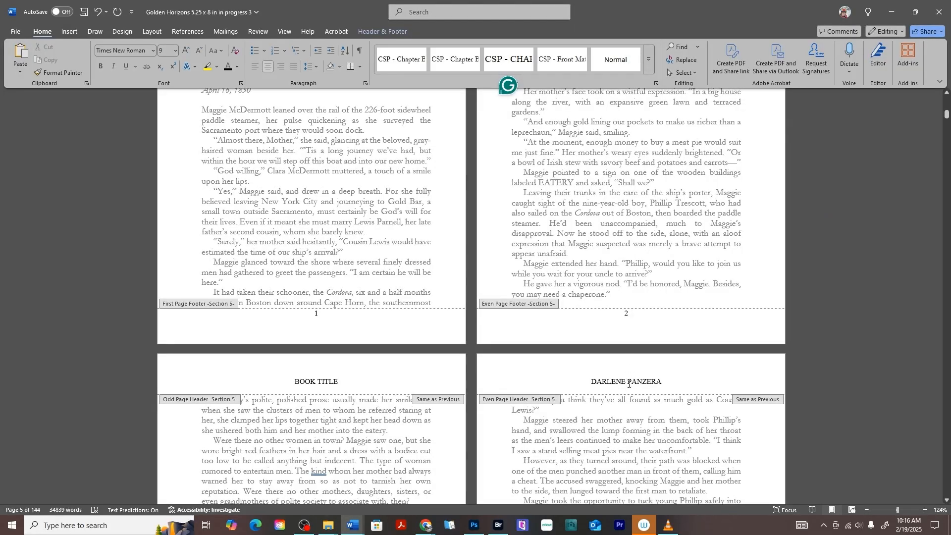
Paste GOLDEN HORIZONS over the odd-page BOOK TITLE placeholder and add a line below it.
scroll(639, 388, down, 5)
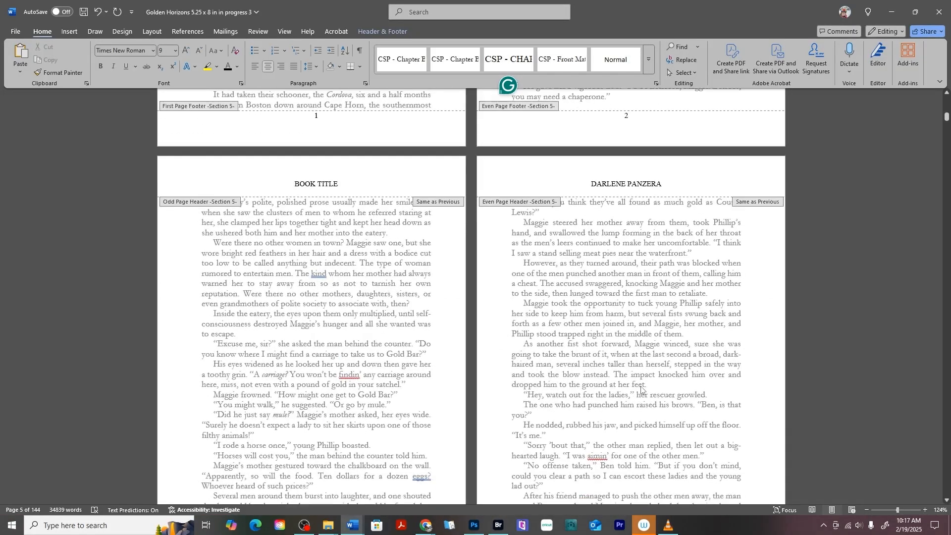
scroll(641, 389, down, 12)
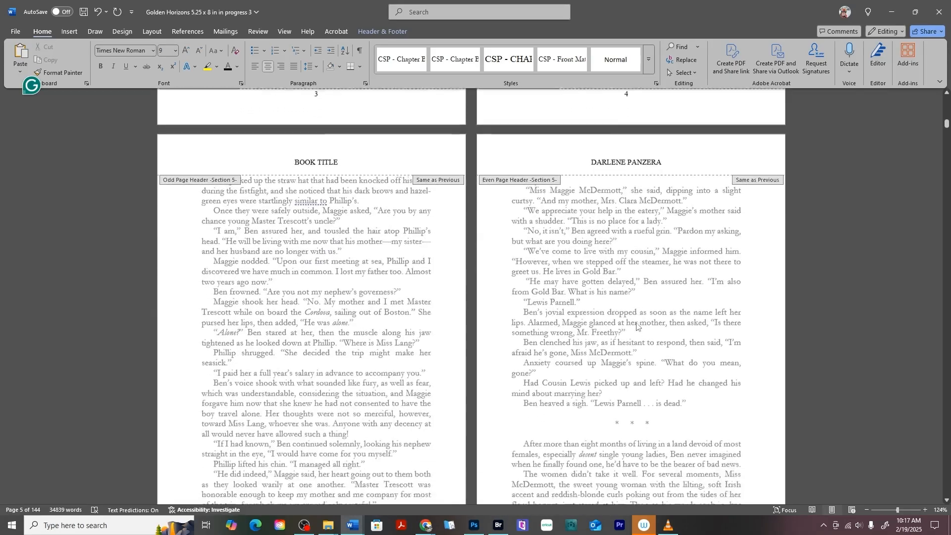
scroll(638, 325, down, 20)
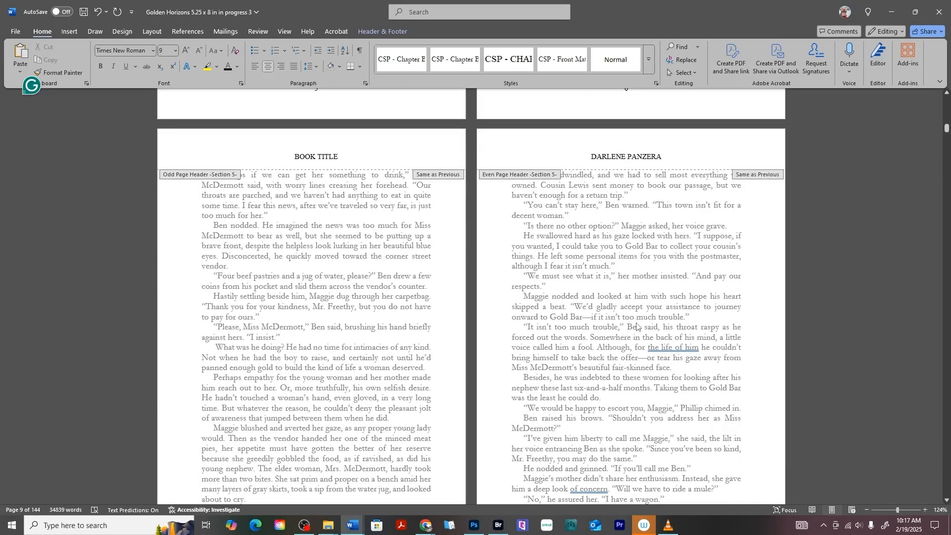
scroll(465, 228, up, 20)
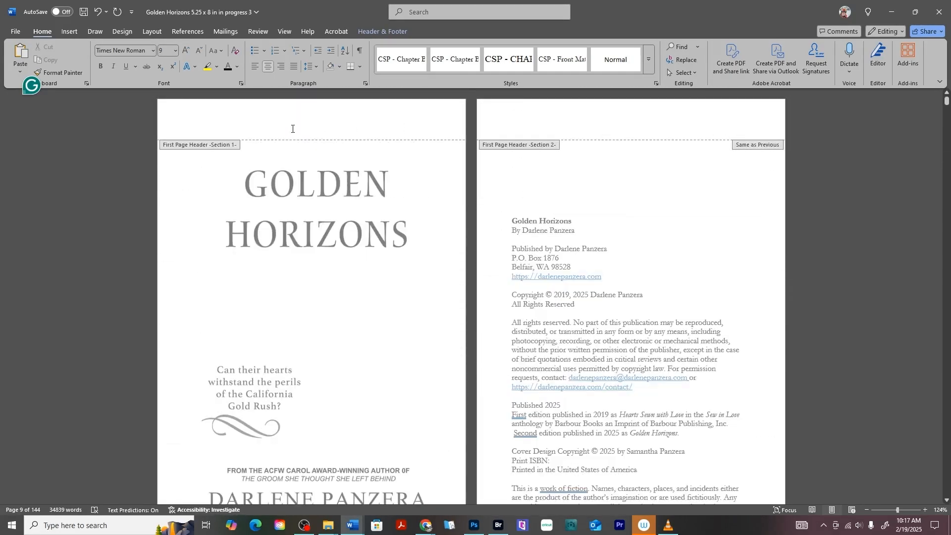
scroll(512, 306, down, 8)
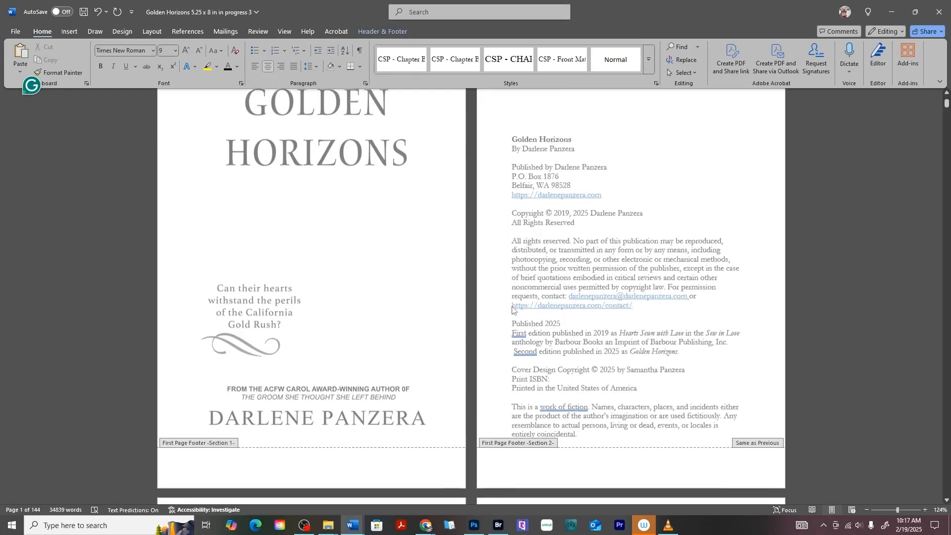
scroll(573, 267, down, 20)
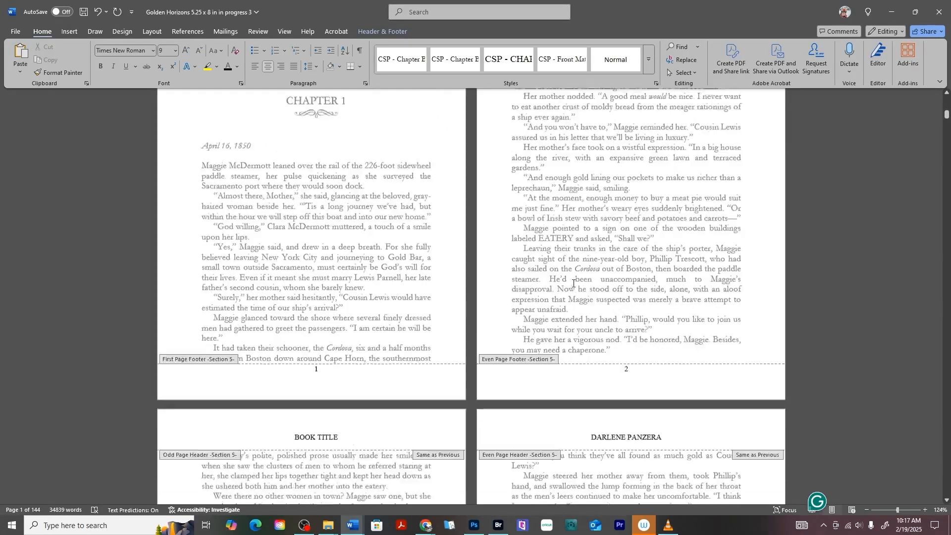
scroll(352, 336, down, 1)
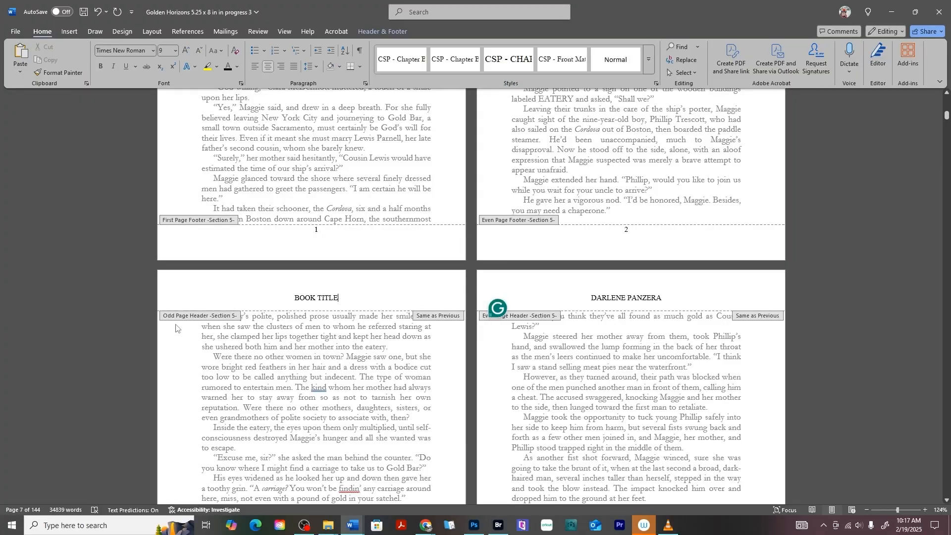
drag(294, 299, 341, 298)
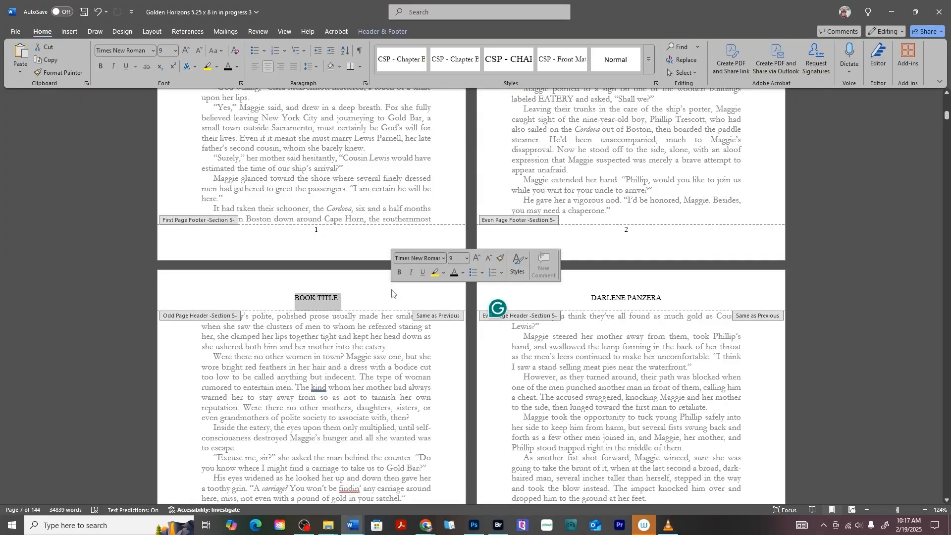
text(GOLDEN HORIZONS)
click(389, 299)
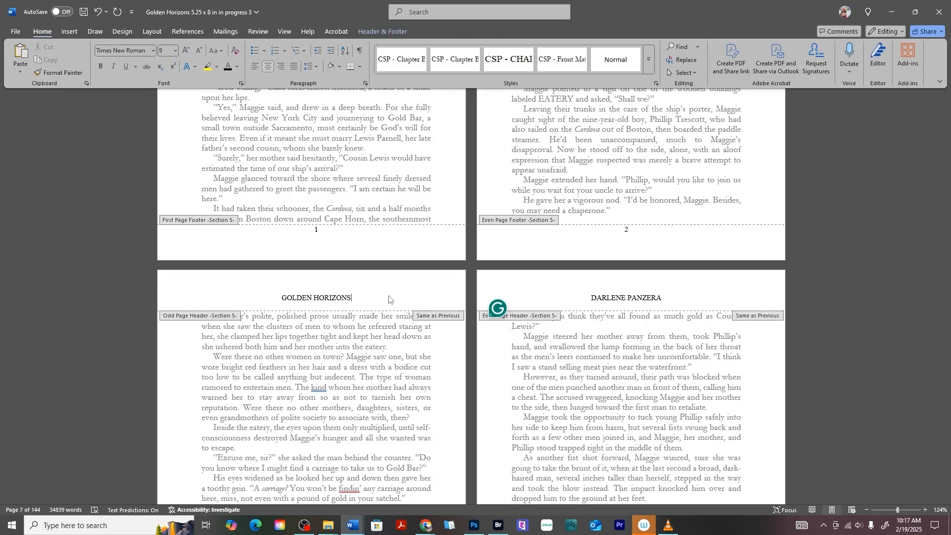
key(Return)
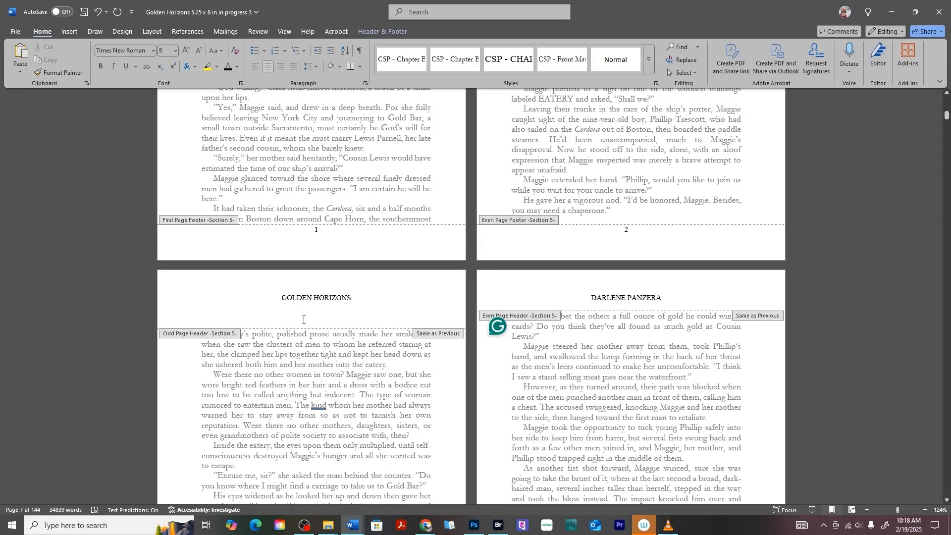
click(361, 53)
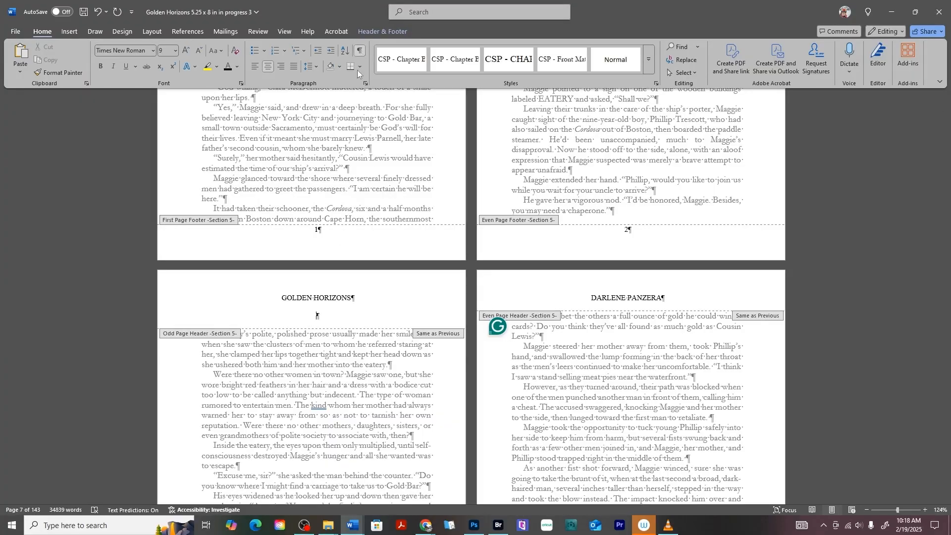
click(306, 316)
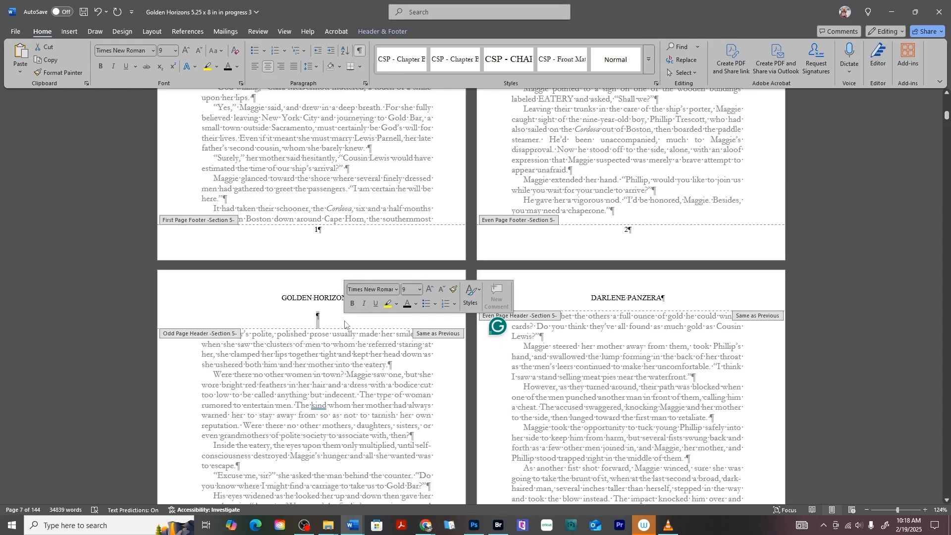
key(ctrl+l)
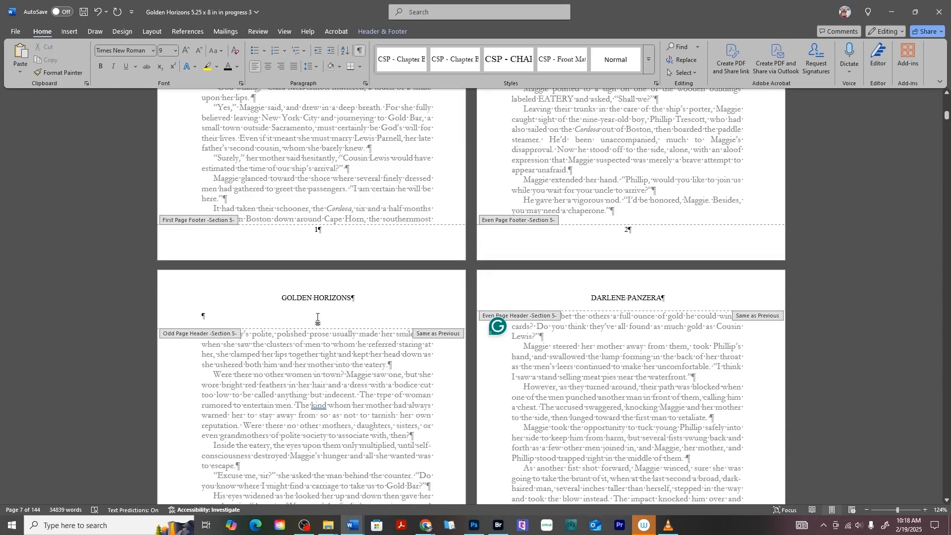
drag(202, 317, 225, 319)
key(BackSpace)
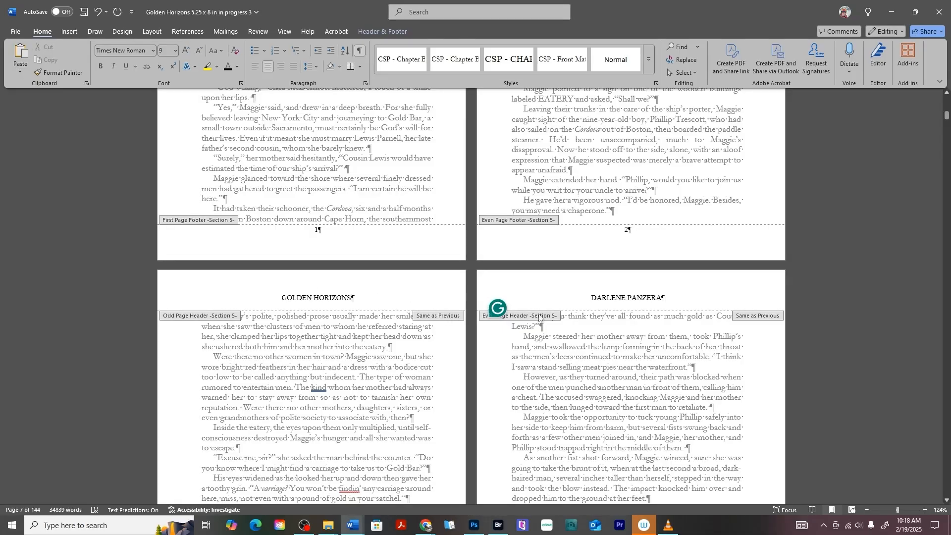
scroll(614, 308, down, 15)
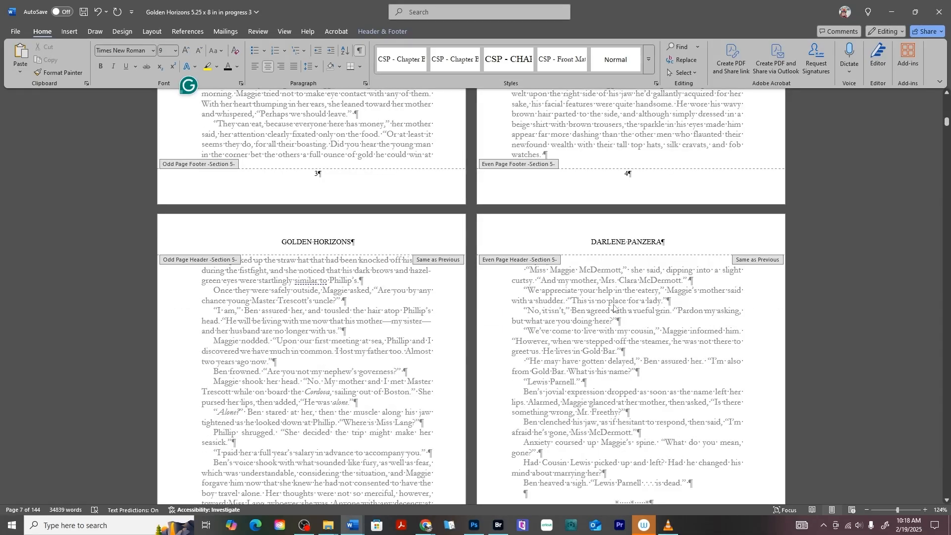
scroll(615, 308, down, 10)
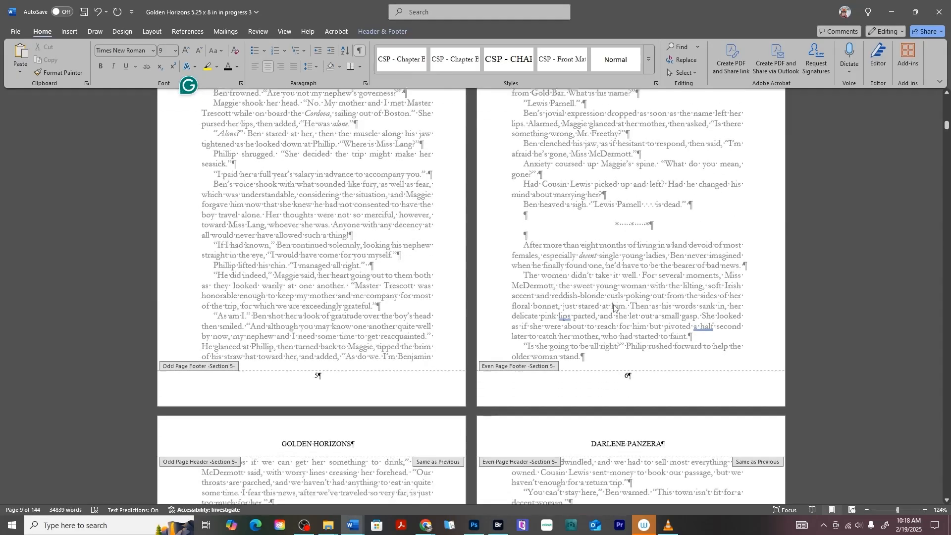
scroll(615, 308, down, 5)
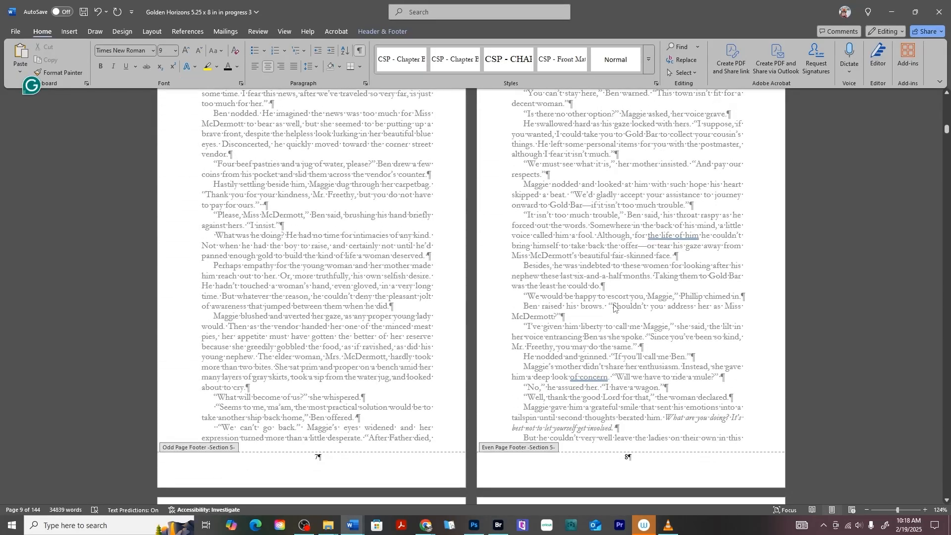
scroll(615, 308, down, 20)
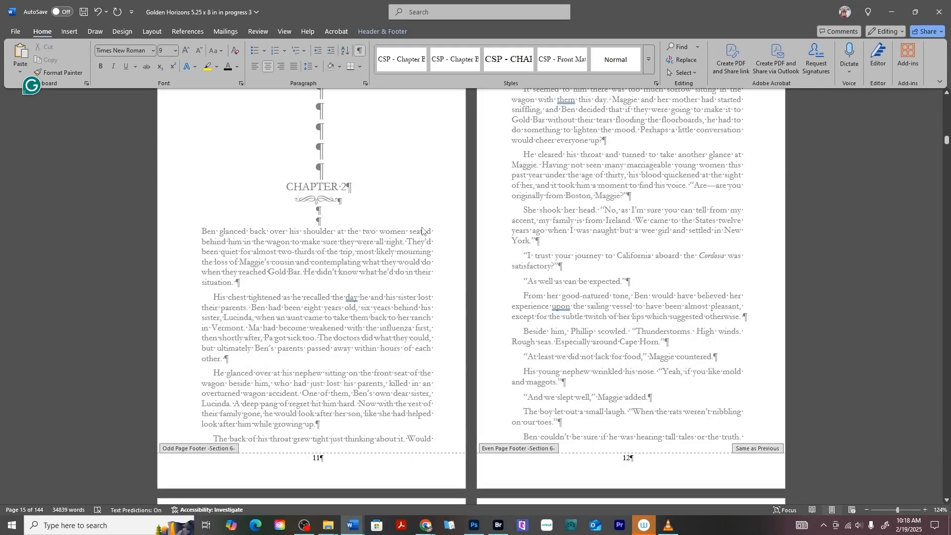
scroll(422, 230, up, 8)
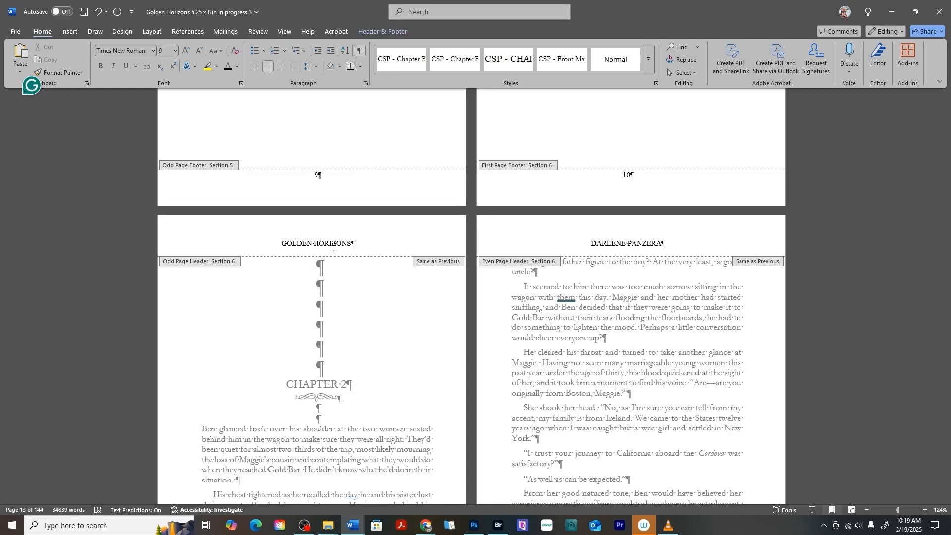
scroll(329, 248, up, 7)
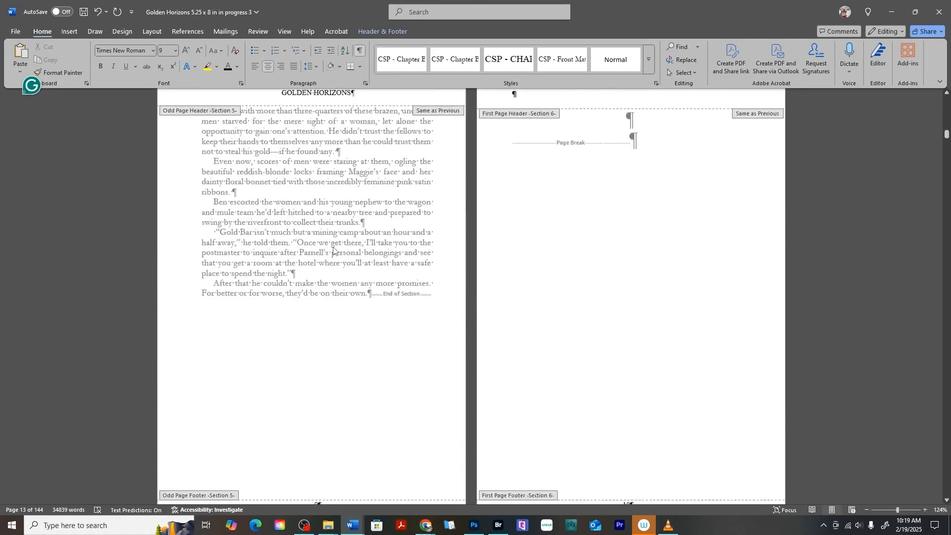
scroll(616, 240, down, 3)
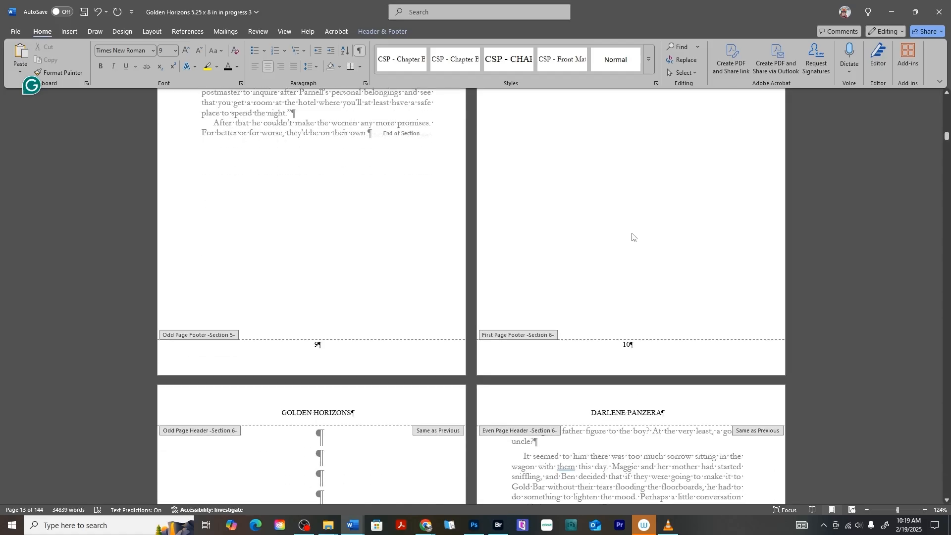
scroll(639, 297, up, 3)
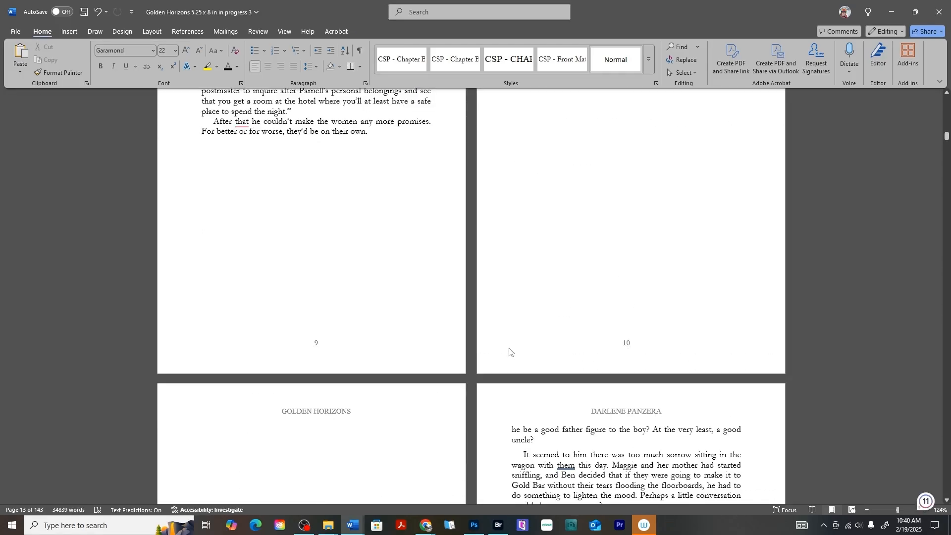
Find blank page 10 beside page 9 and open its numbered footer for editing.
scroll(509, 347, up, 3)
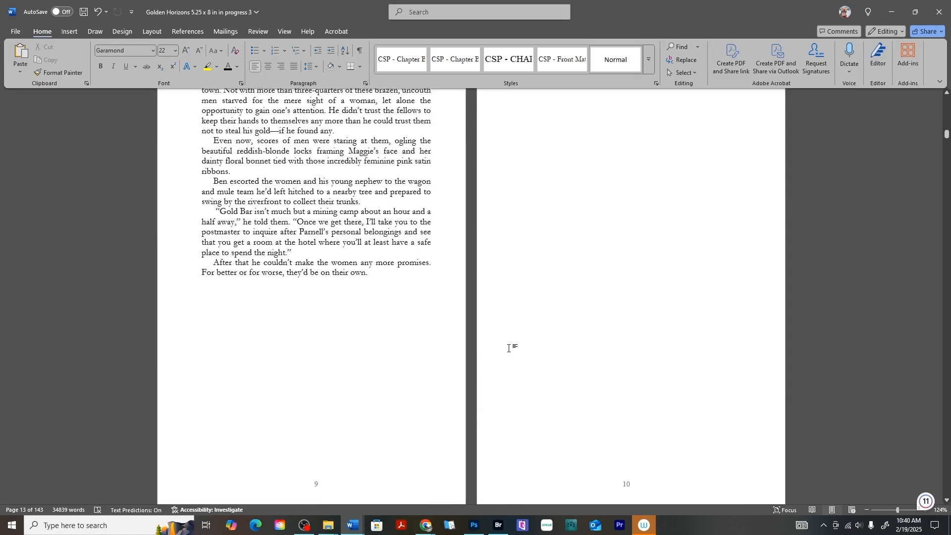
scroll(635, 263, down, 5)
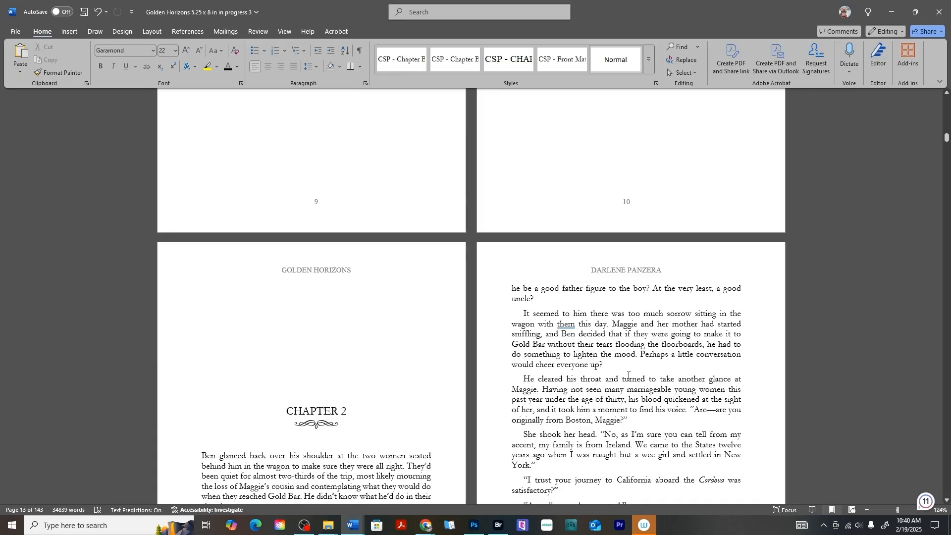
scroll(616, 370, up, 7)
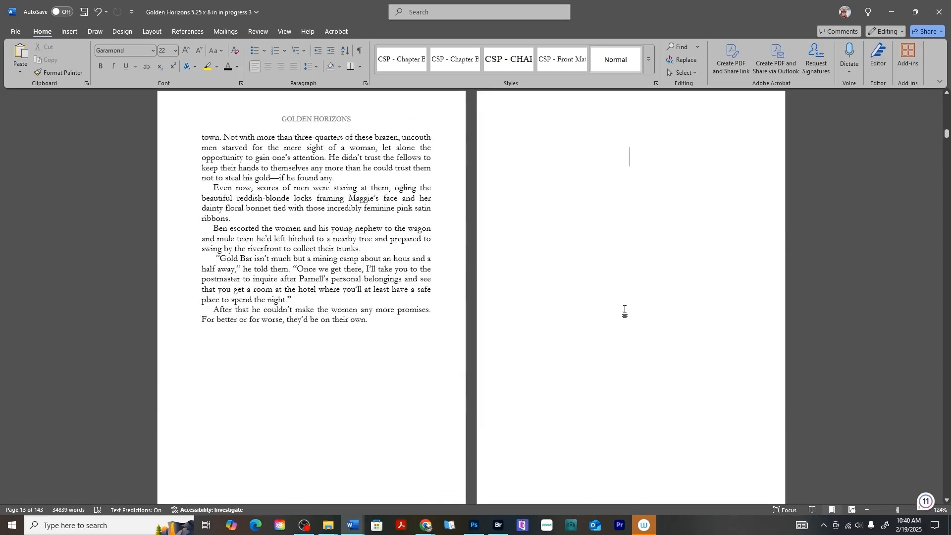
scroll(626, 225, down, 3)
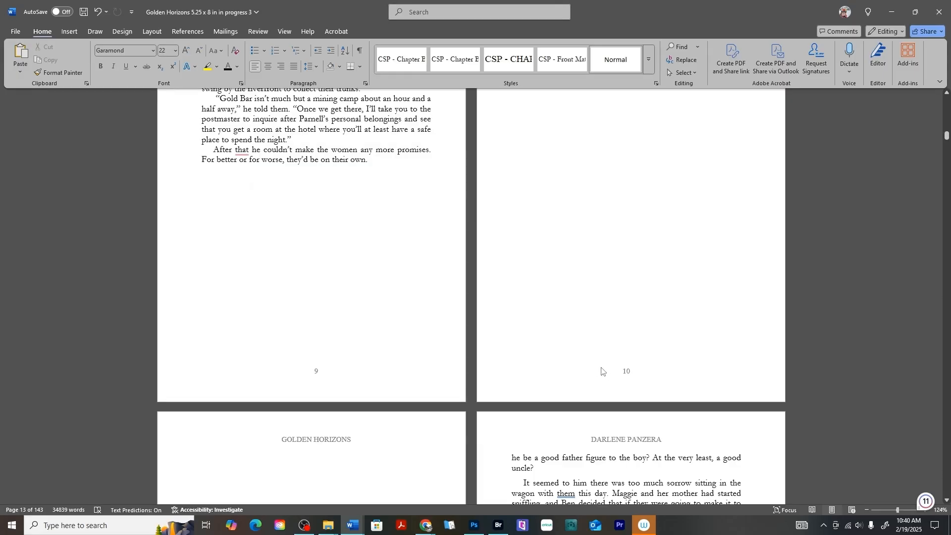
scroll(602, 371, down, 8)
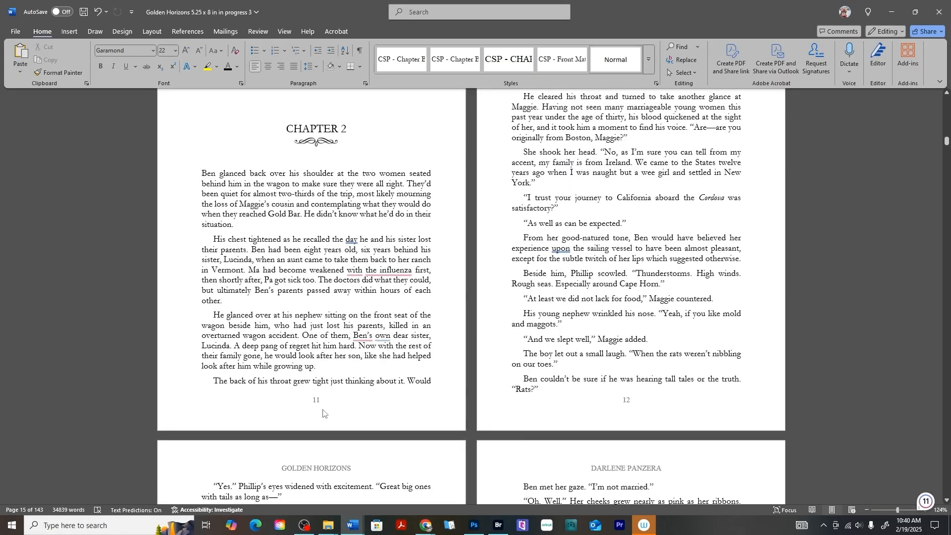
scroll(323, 412, up, 8)
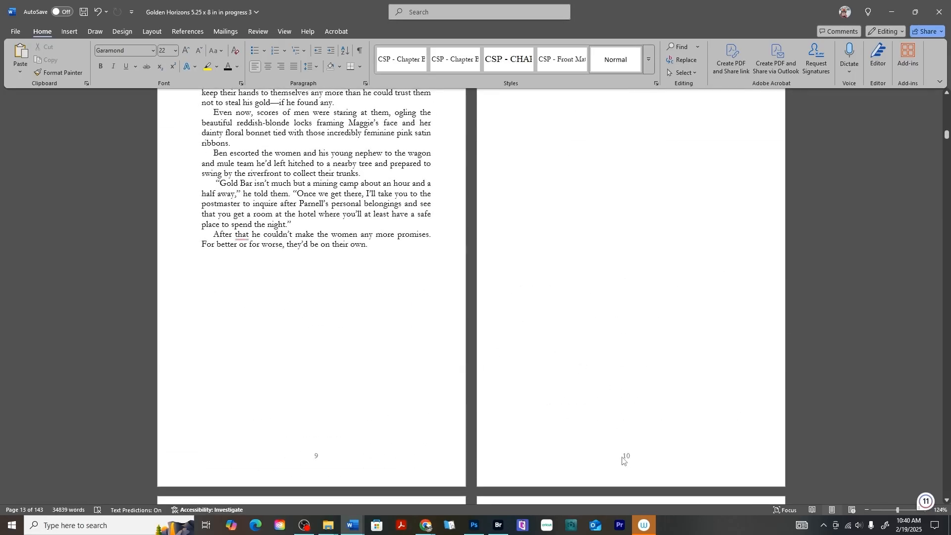
double_click(624, 460)
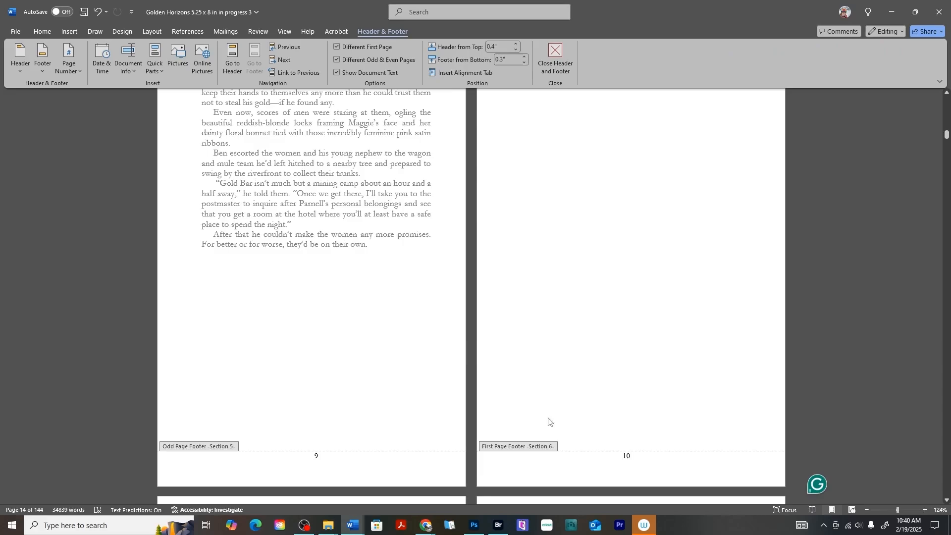
Select the 10 in Section 6's first-page footer and check that pages 11 and 12 stay numbered.
scroll(595, 412, down, 2)
double_click(628, 347)
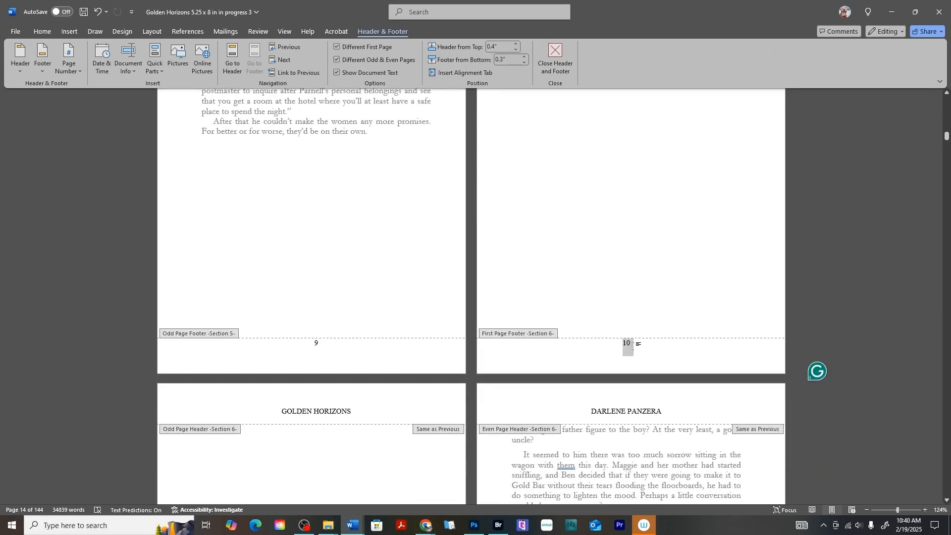
scroll(338, 295, down, 10)
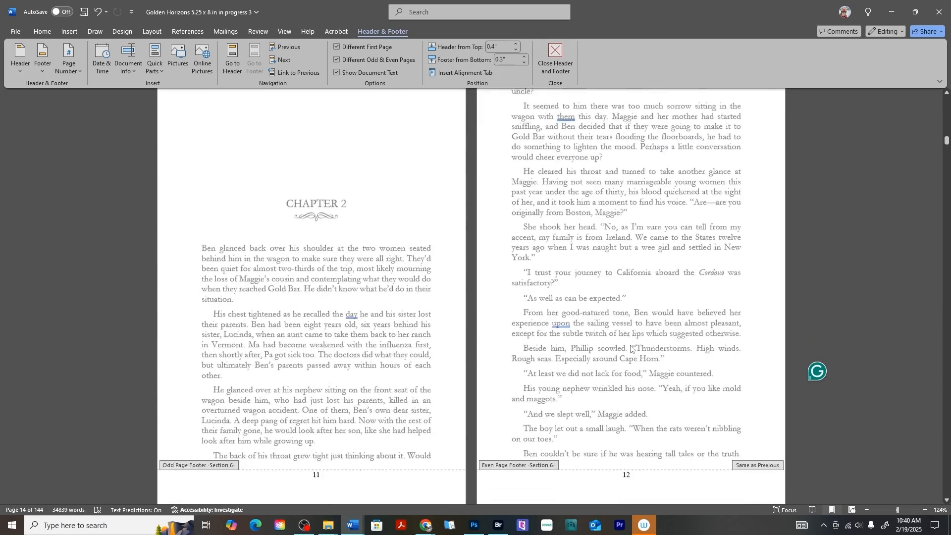
scroll(671, 357, down, 10)
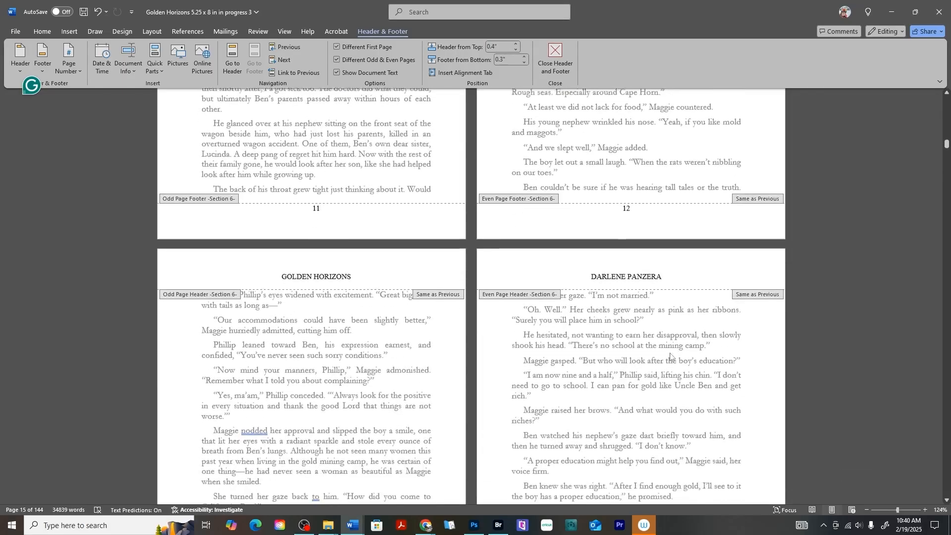
scroll(287, 278, down, 2)
scroll(635, 328, up, 15)
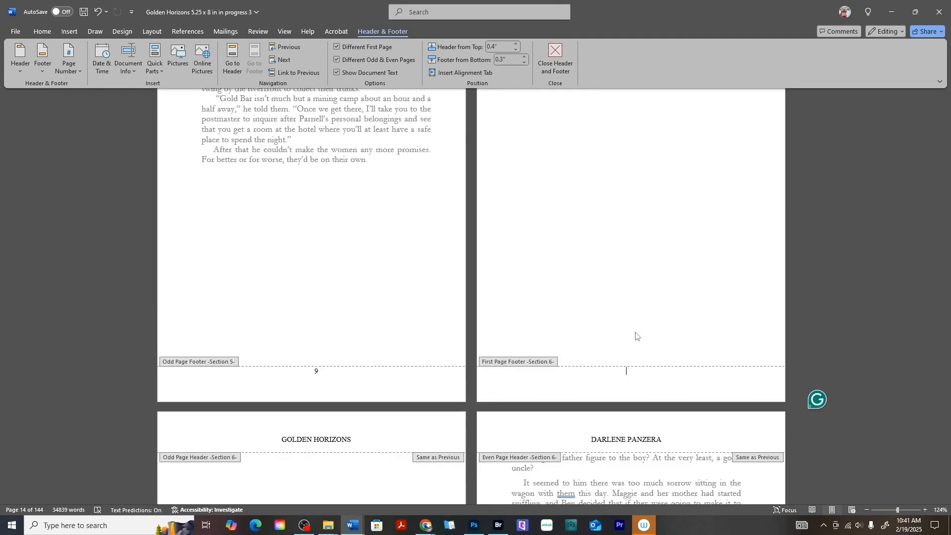
scroll(636, 335, down, 10)
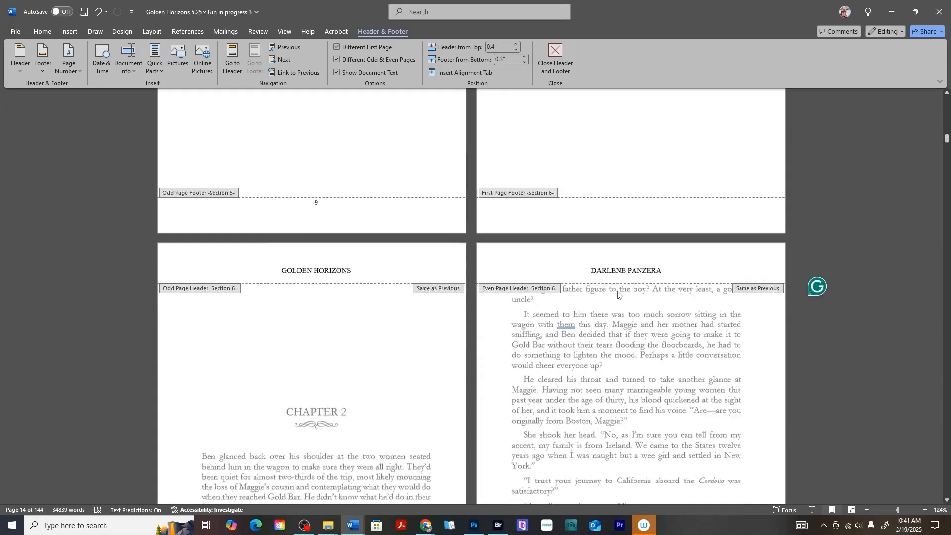
scroll(618, 294, down, 1)
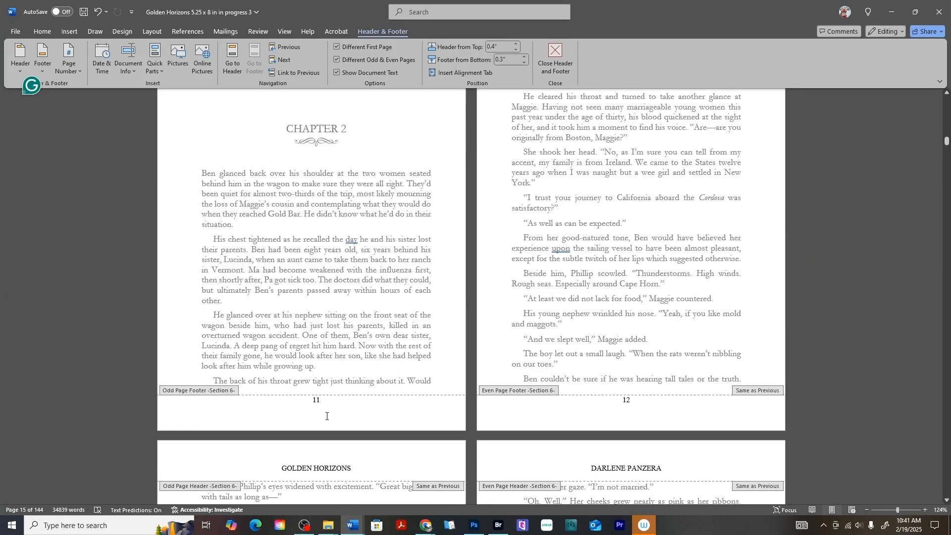
scroll(327, 416, up, 6)
scroll(340, 322, down, 3)
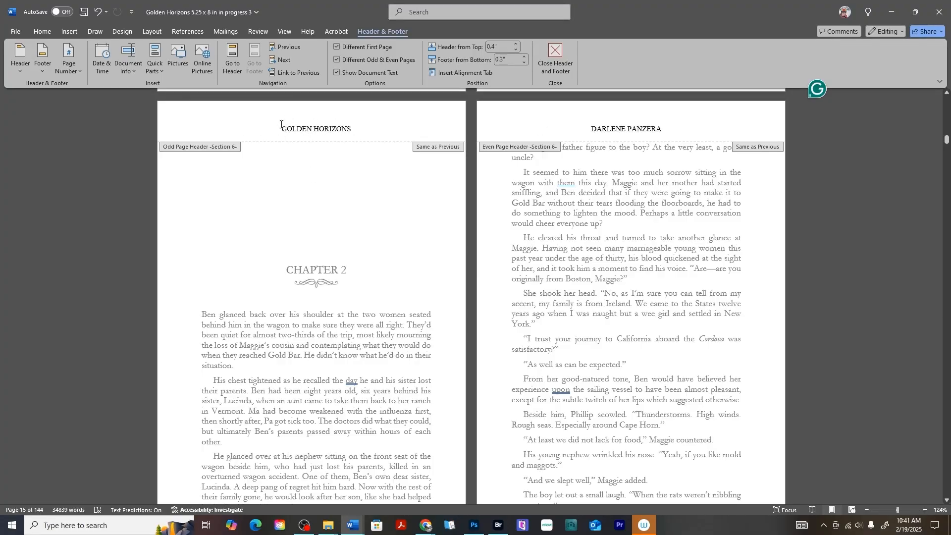
scroll(341, 201, down, 12)
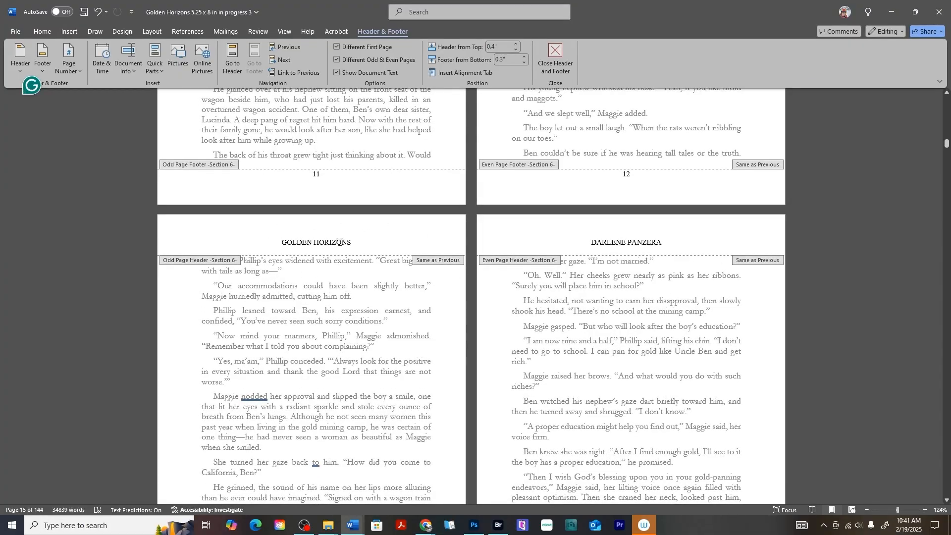
scroll(339, 242, up, 7)
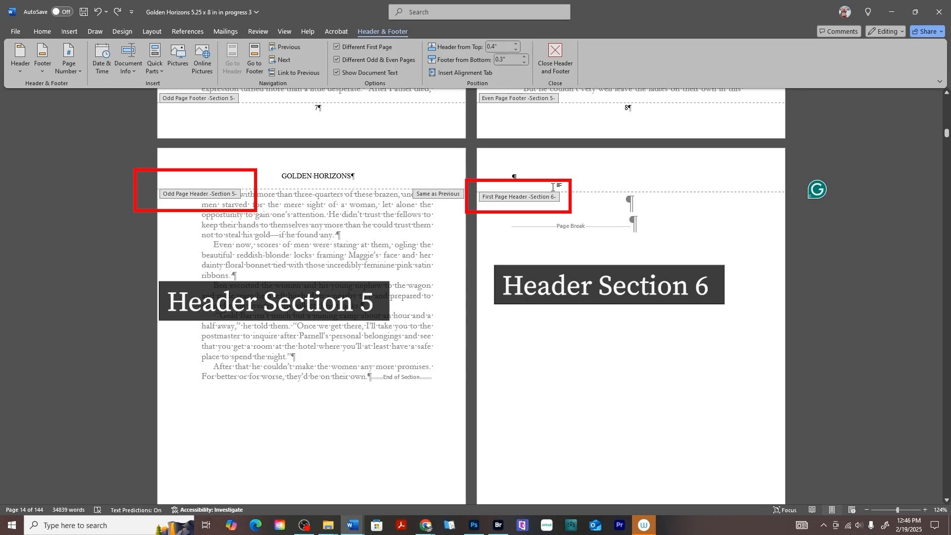
scroll(556, 209, down, 8)
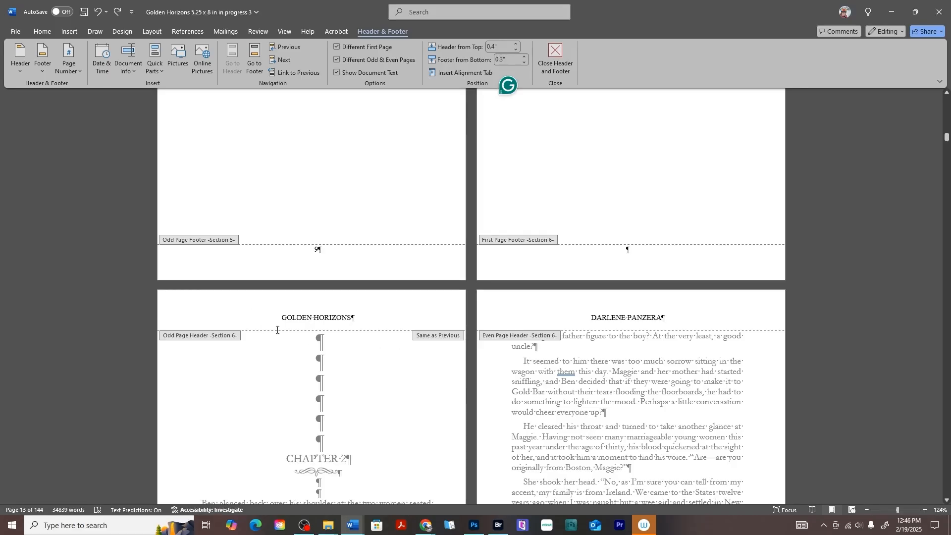
scroll(278, 330, down, 3)
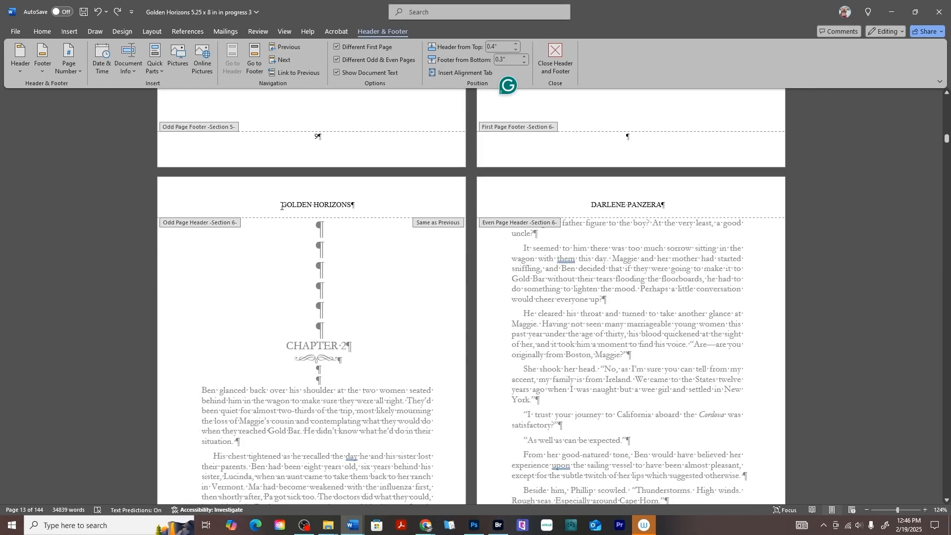
drag(279, 205, 356, 213)
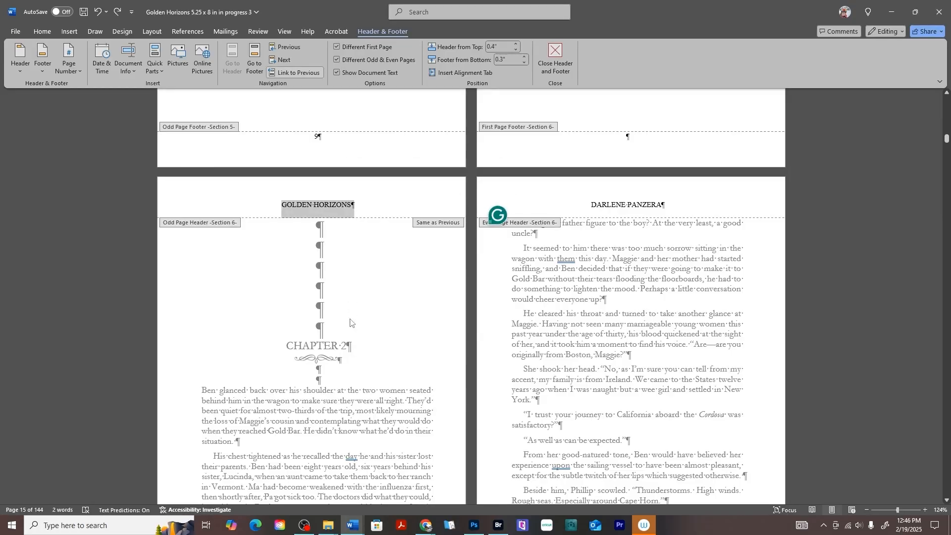
scroll(351, 323, down, 8)
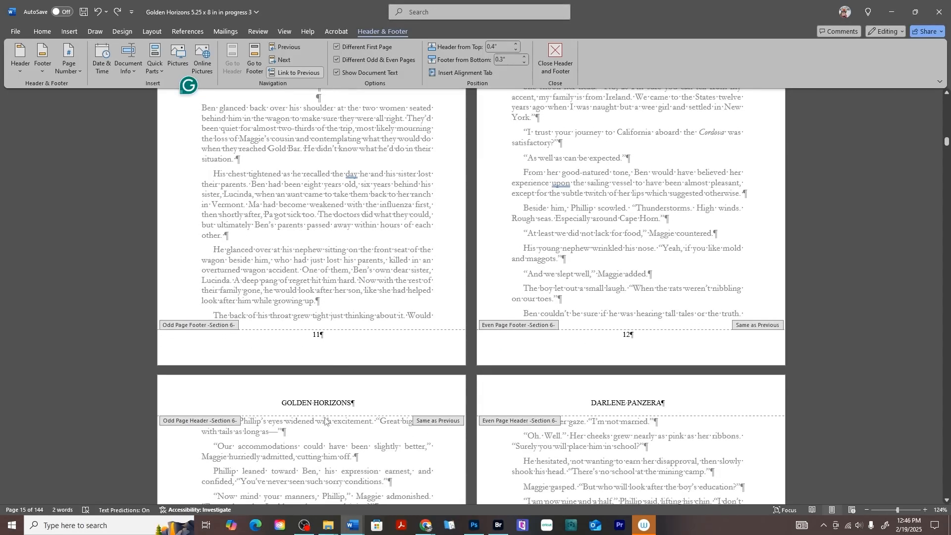
scroll(359, 401, up, 10)
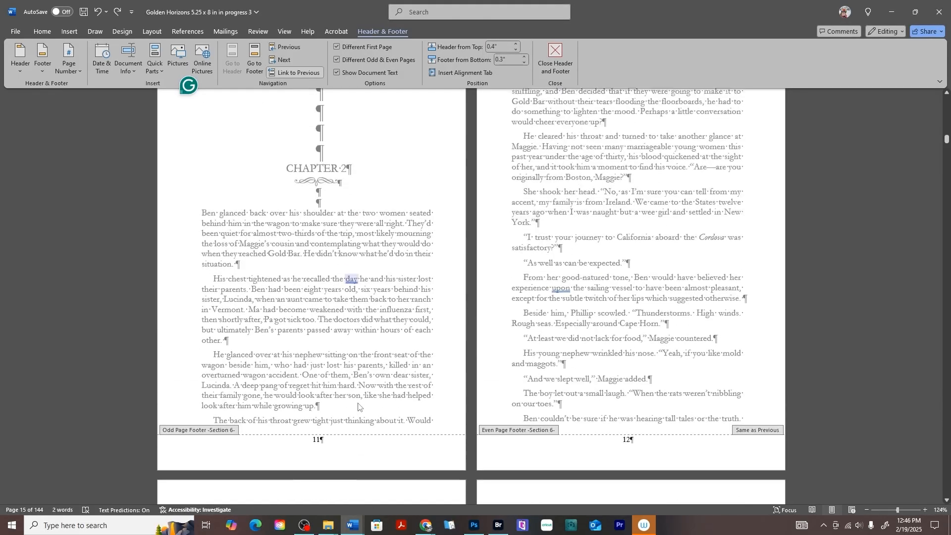
scroll(618, 159, up, 1)
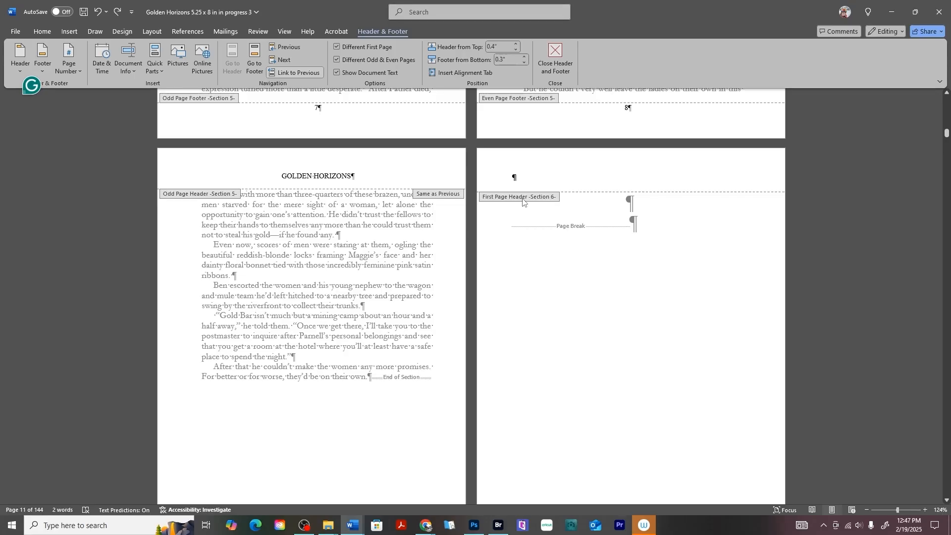
scroll(517, 198, down, 11)
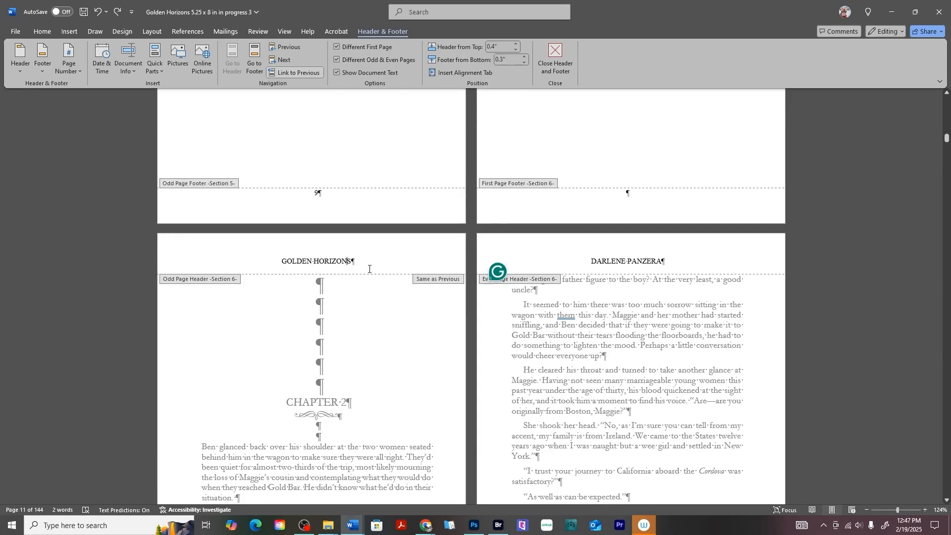
Delete GOLDEN HORIZONS from the odd header, undo to restore it, and close header editing.
drag(365, 259, 281, 260)
key(Delete)
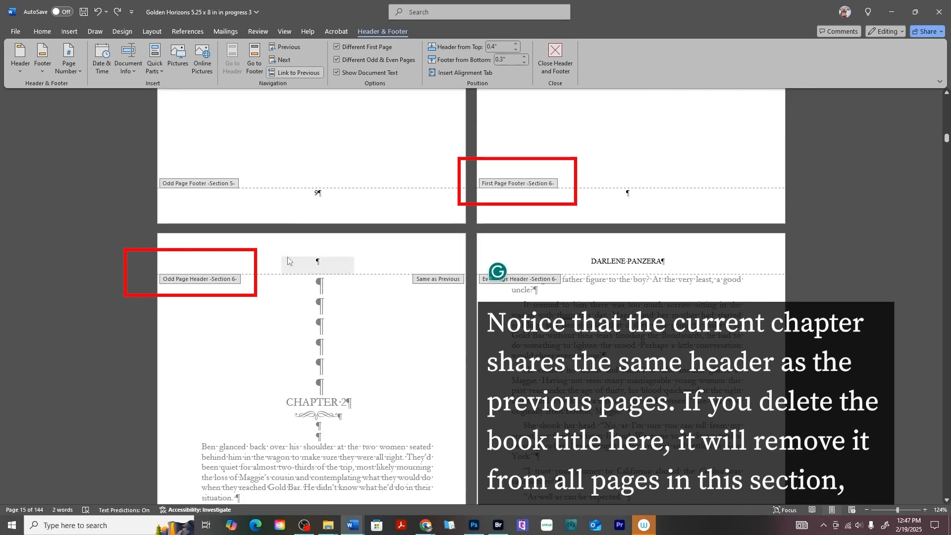
scroll(289, 277, down, 12)
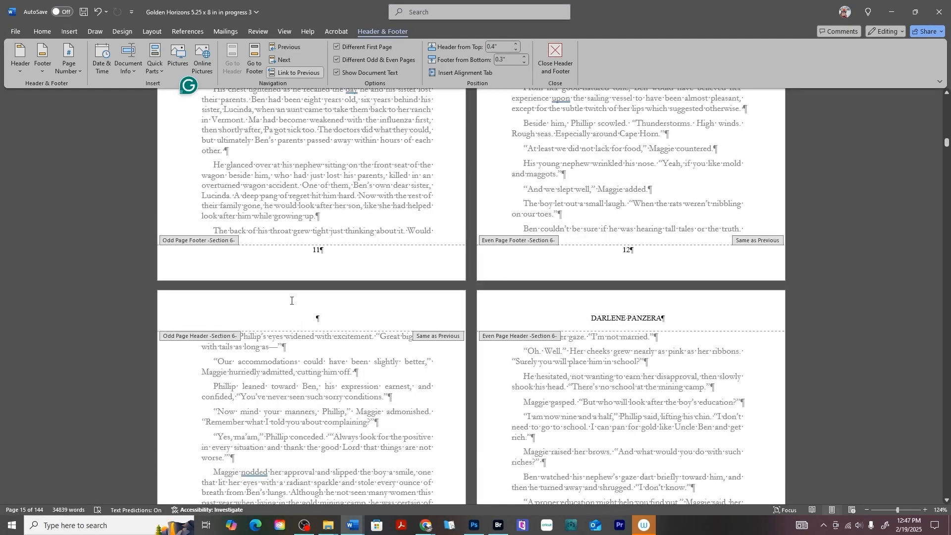
scroll(297, 346, down, 12)
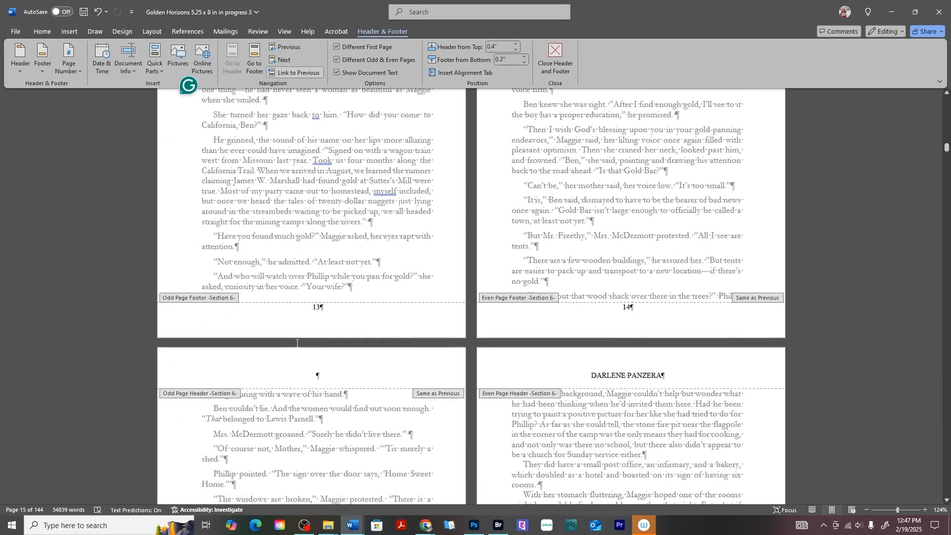
scroll(308, 384, up, 18)
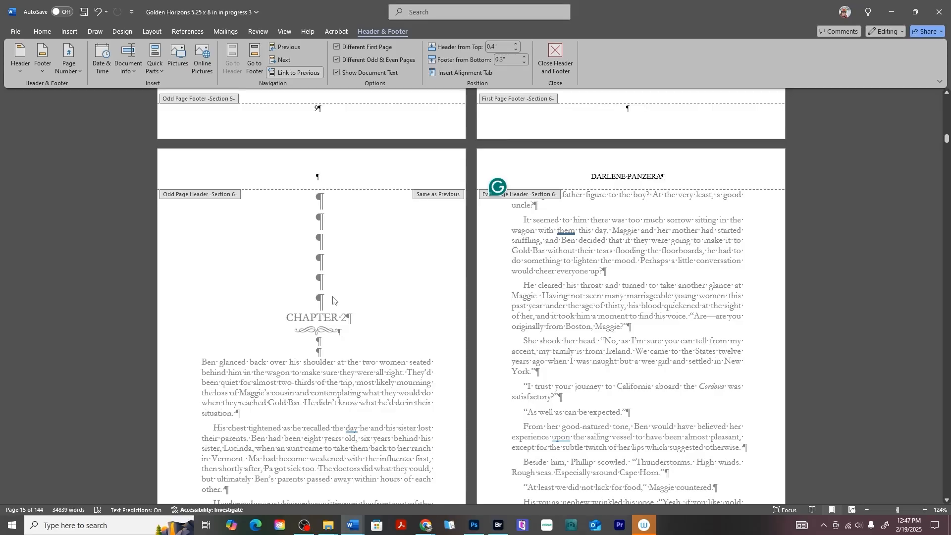
key(ctrl+z)
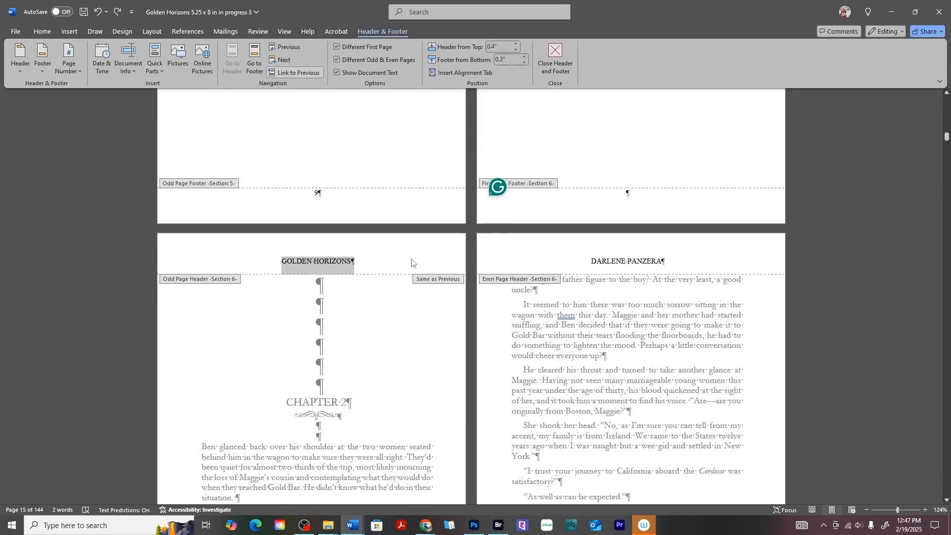
double_click(411, 263)
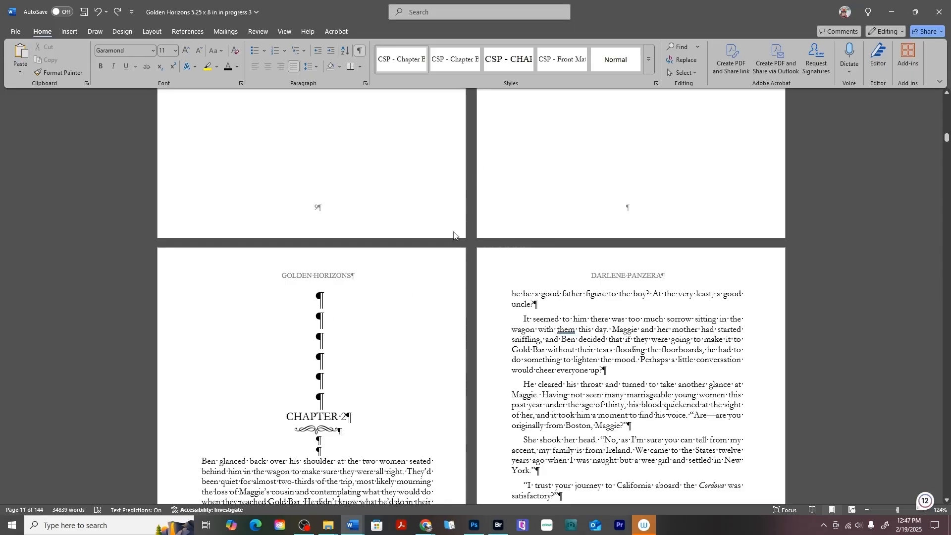
Insert a Layout > Breaks > Continuous section break at the blank page's page break.
scroll(485, 253, up, 7)
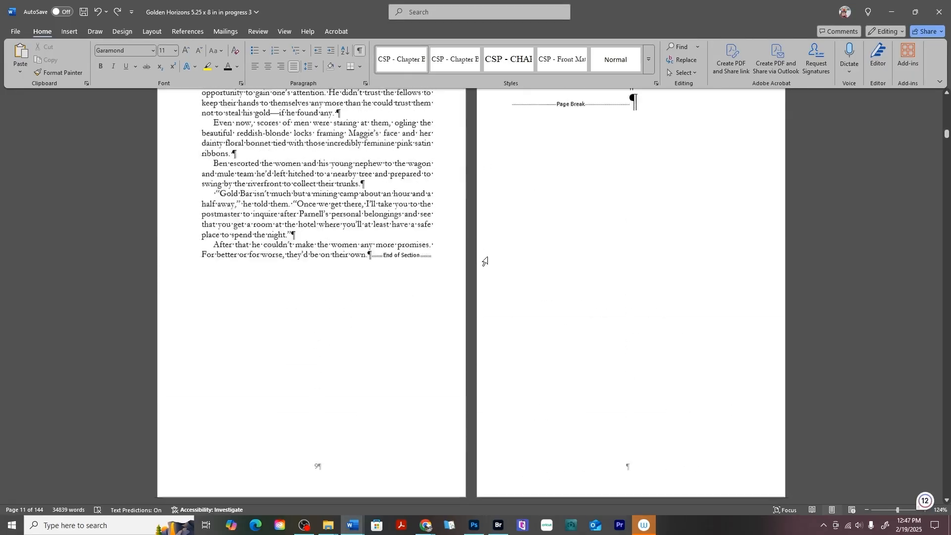
click(591, 244)
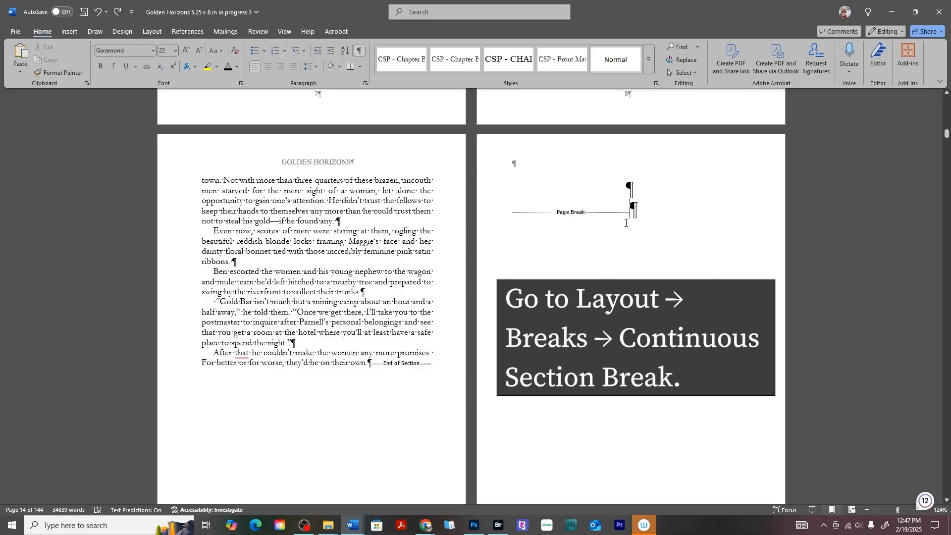
click(152, 32)
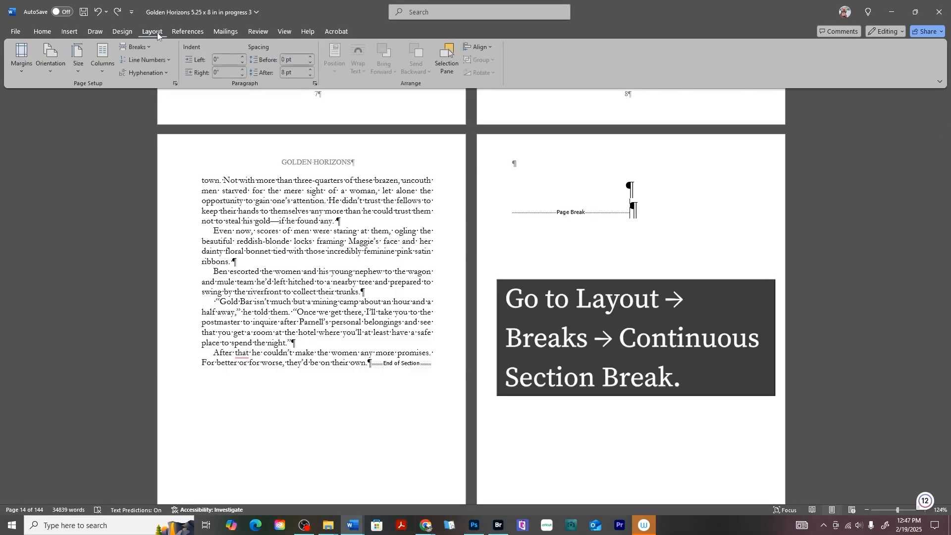
click(144, 47)
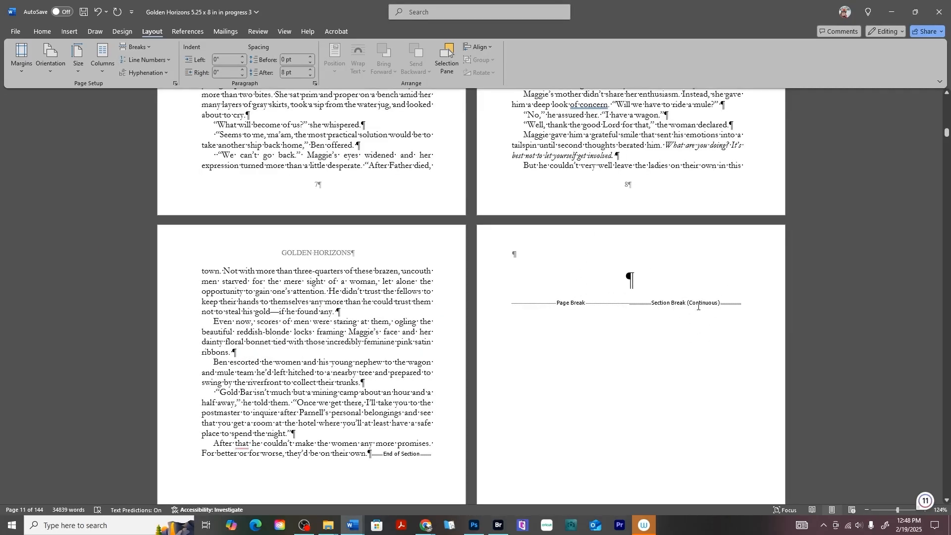
scroll(703, 305, down, 10)
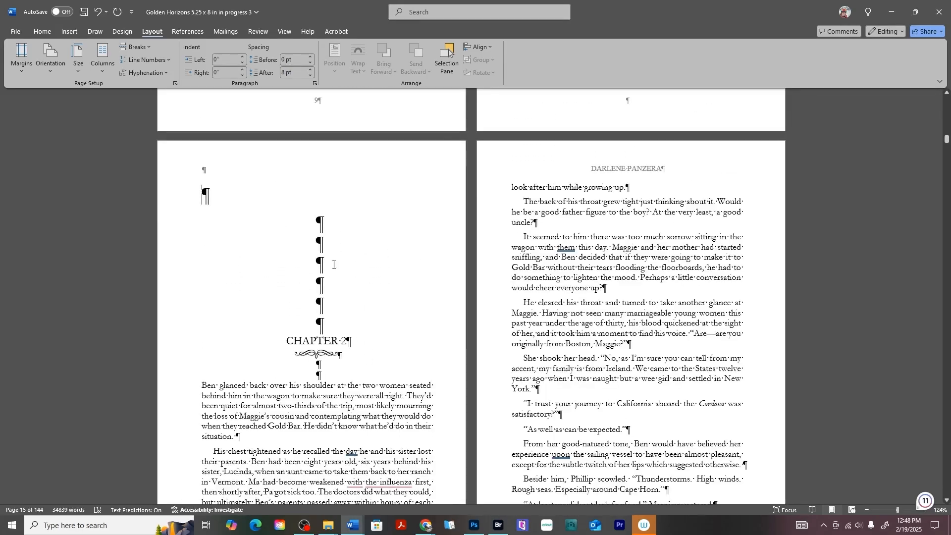
Center the large empty paragraph at the top of Chapter 2's opening page.
scroll(357, 206, down, 4)
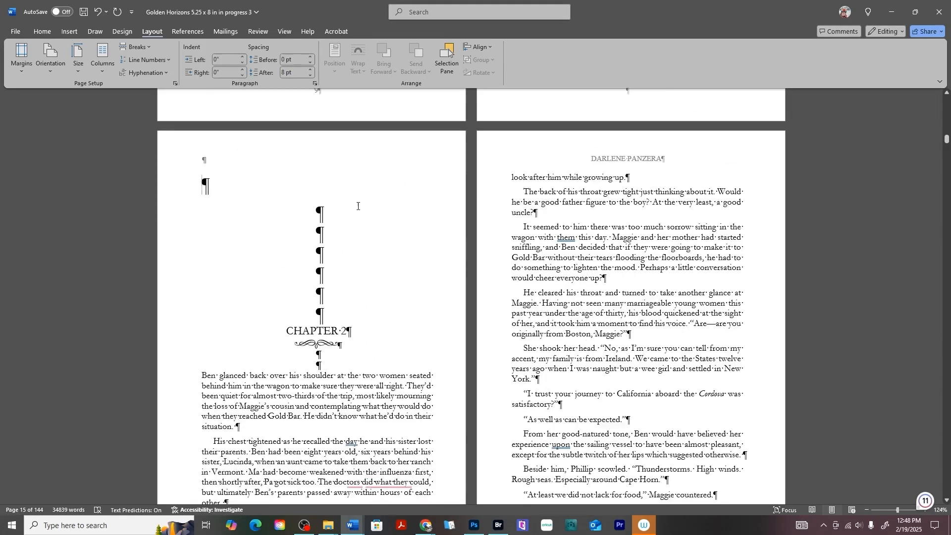
scroll(359, 213, up, 5)
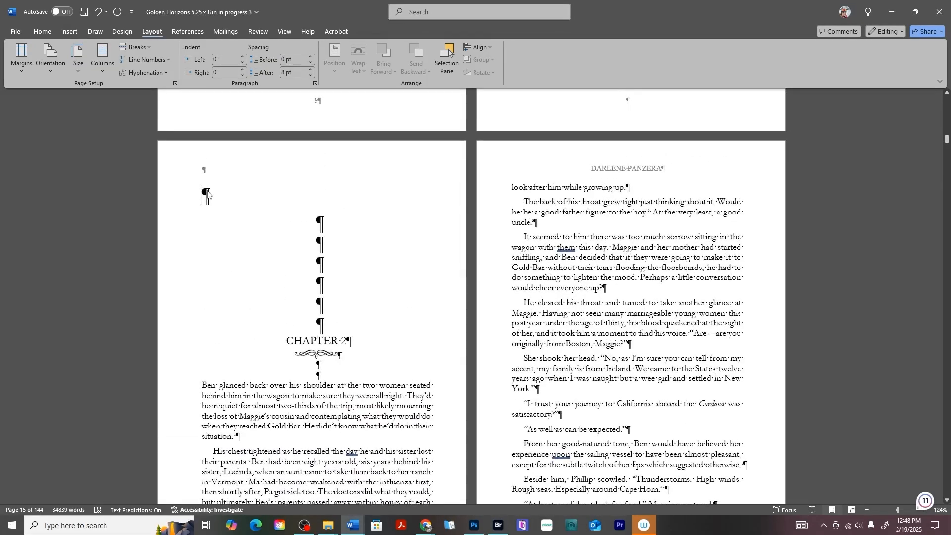
drag(200, 192, 251, 193)
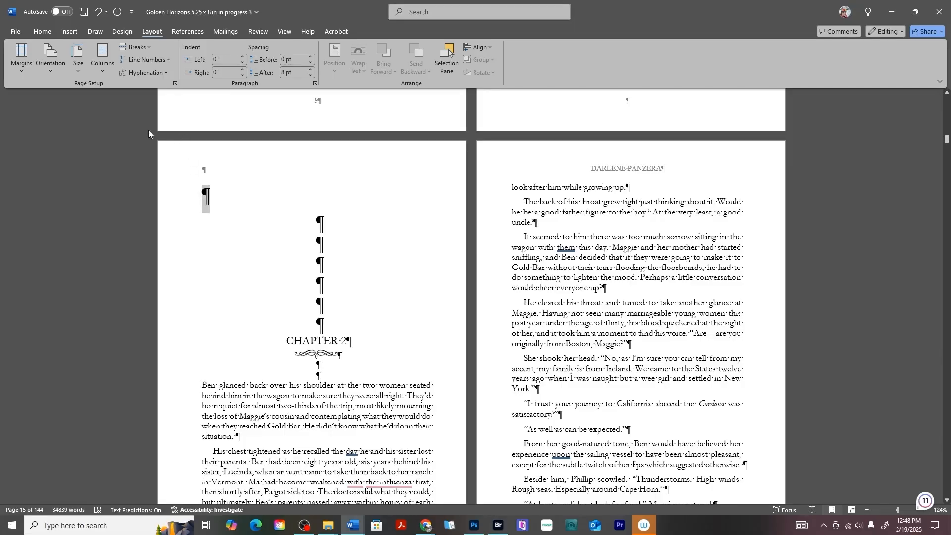
click(36, 31)
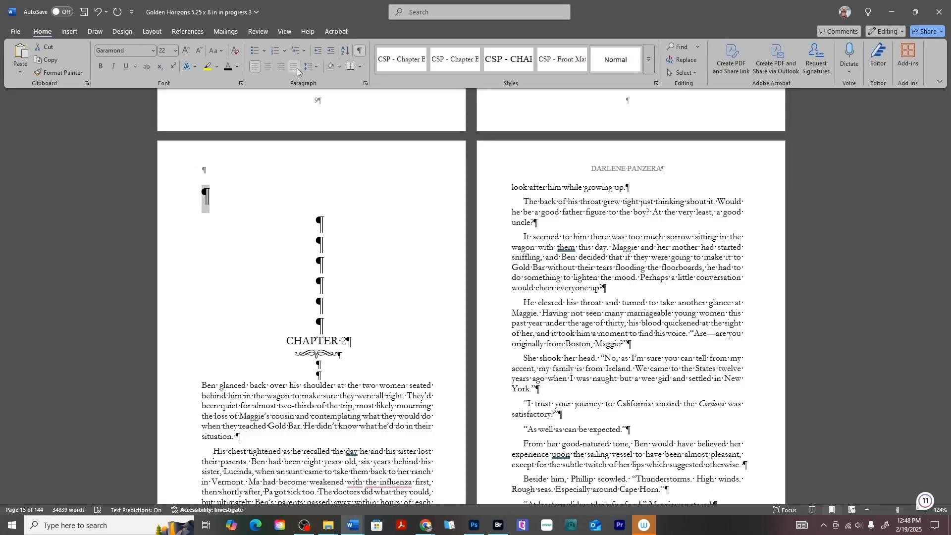
click(297, 71)
click(268, 66)
click(380, 214)
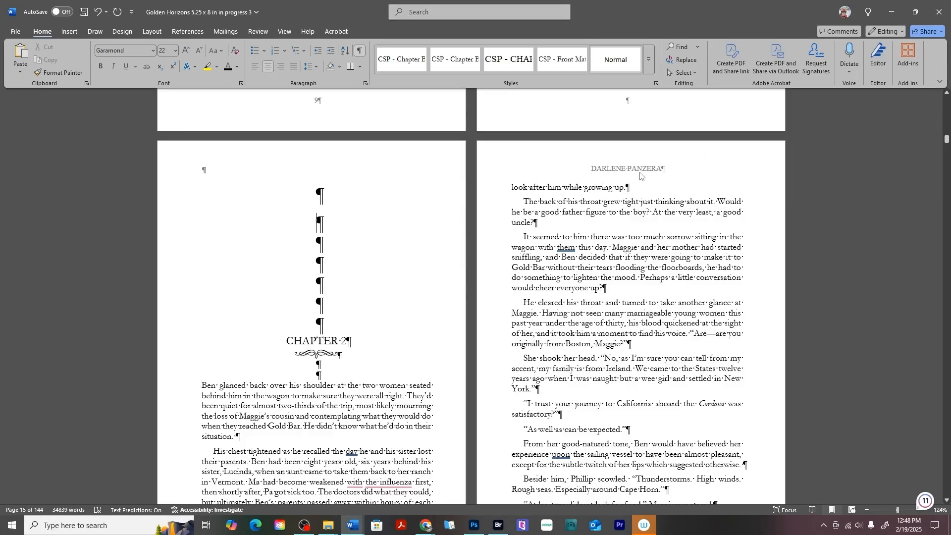
scroll(640, 176, down, 8)
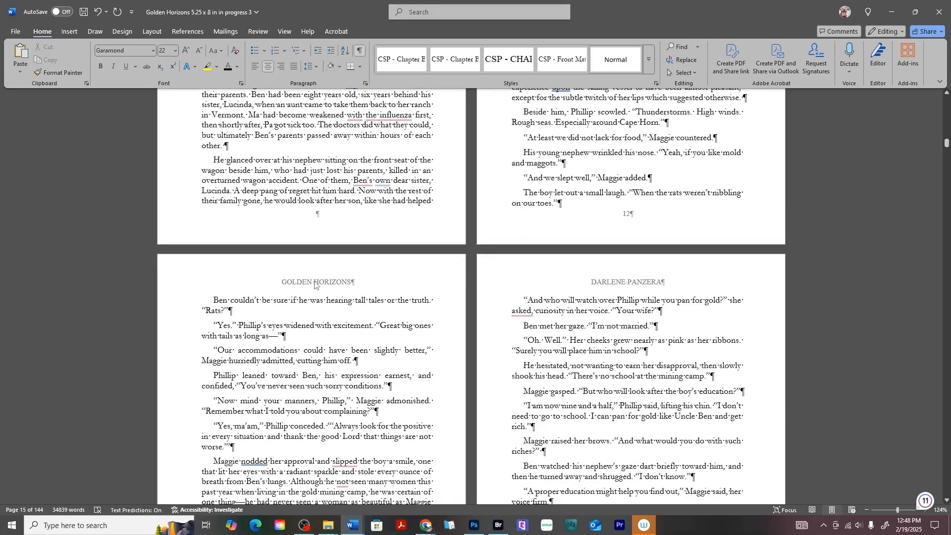
scroll(315, 286, up, 4)
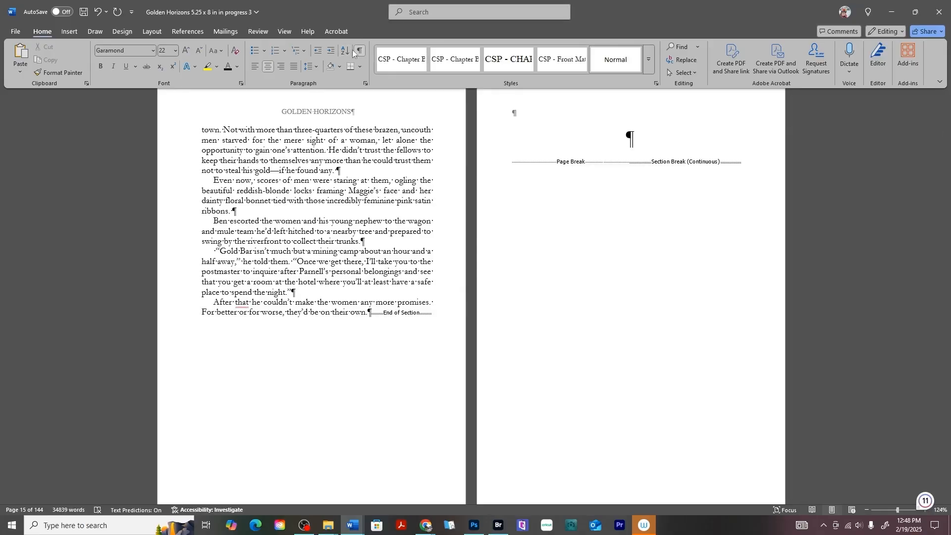
Turn off Show/Hide ¶ and review the pages without formatting marks.
click(360, 51)
scroll(664, 386, up, 3)
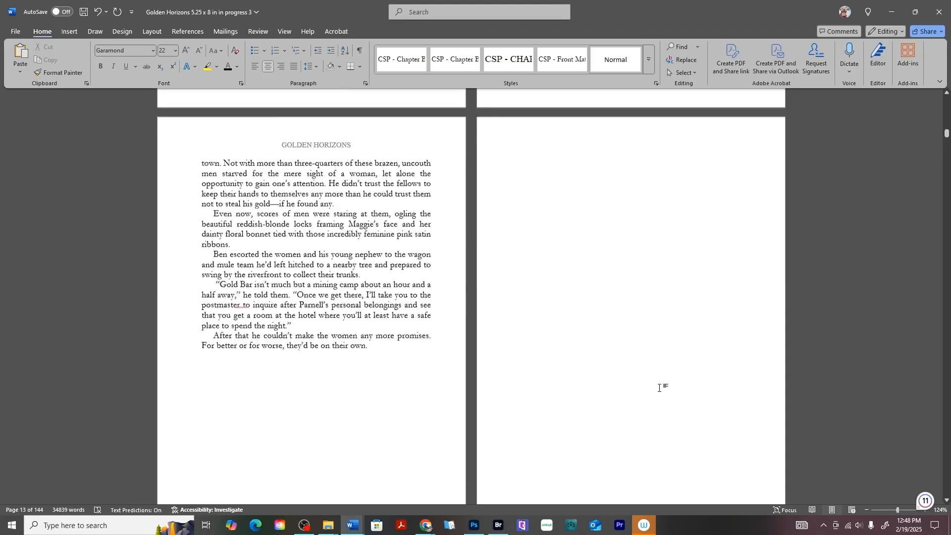
scroll(588, 426, down, 8)
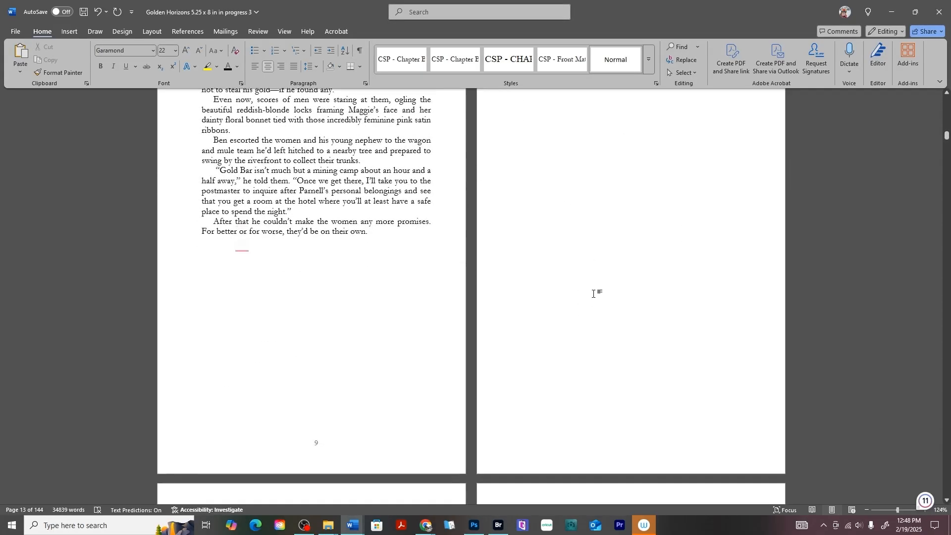
scroll(604, 325, down, 7)
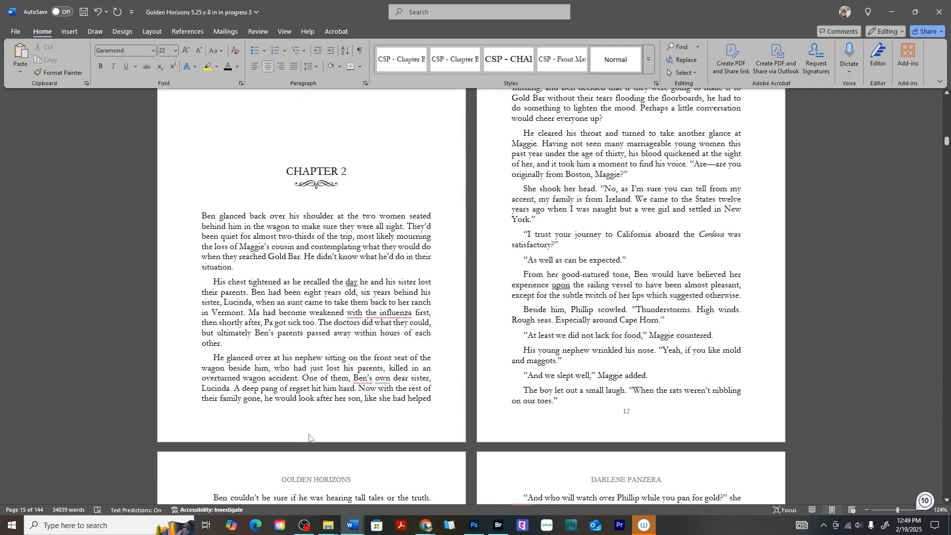
scroll(644, 150, up, 9)
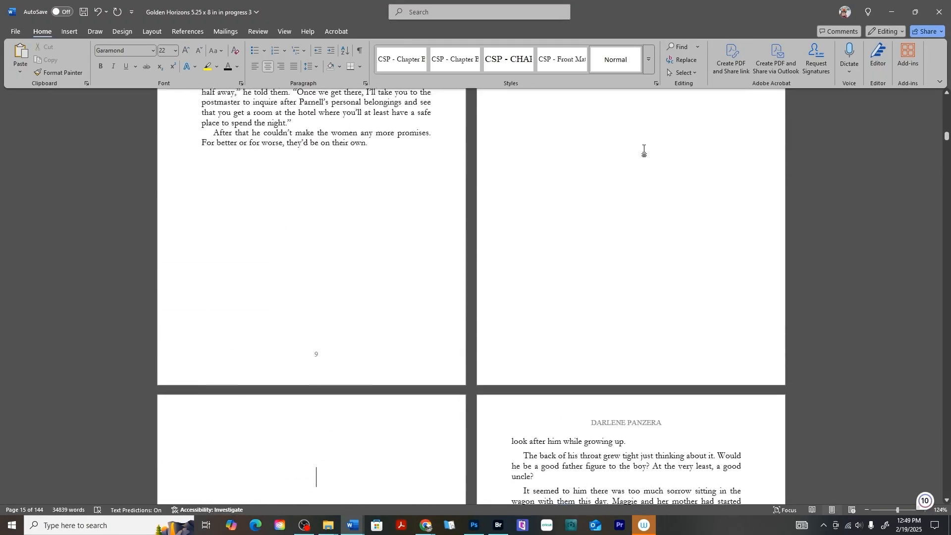
scroll(314, 191, down, 7)
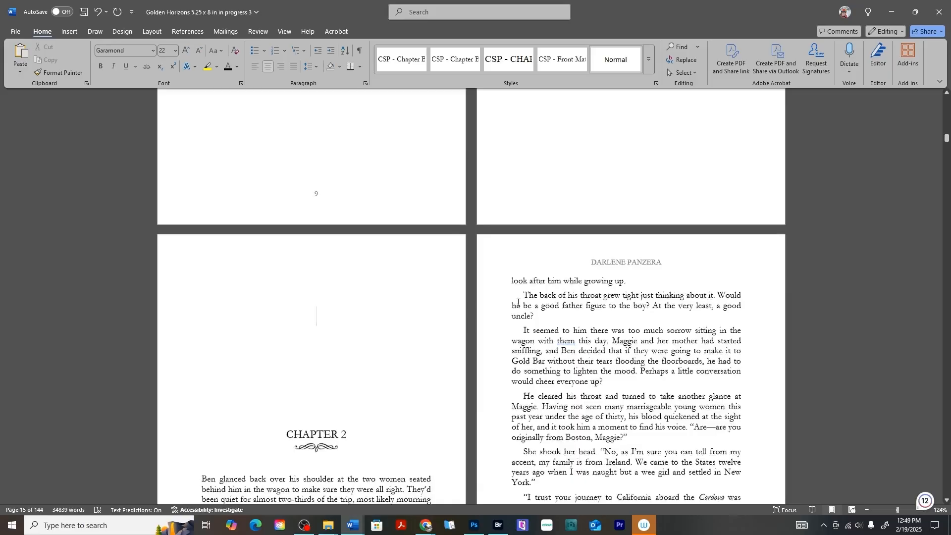
scroll(337, 285, down, 5)
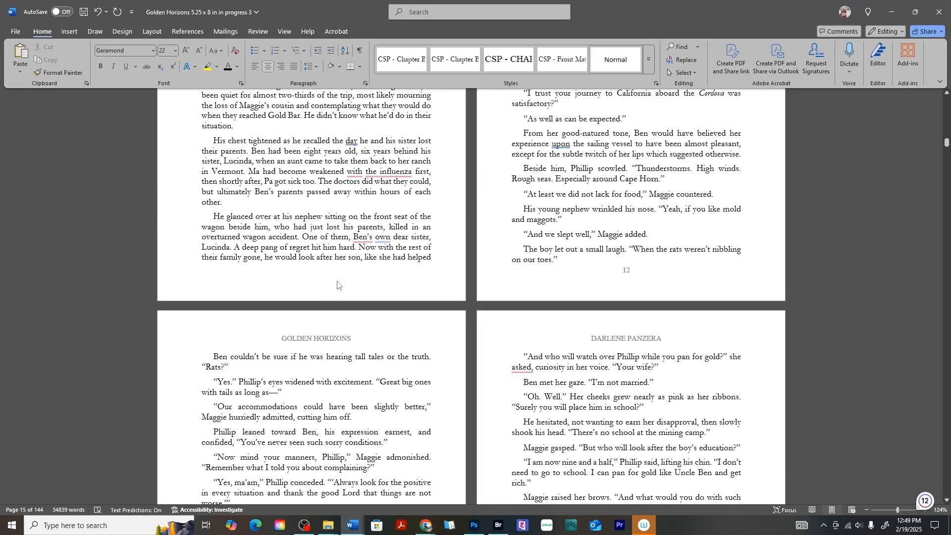
Open the blank page's footer, undo to bring back page number 11, and exit footer editing.
double_click(336, 288)
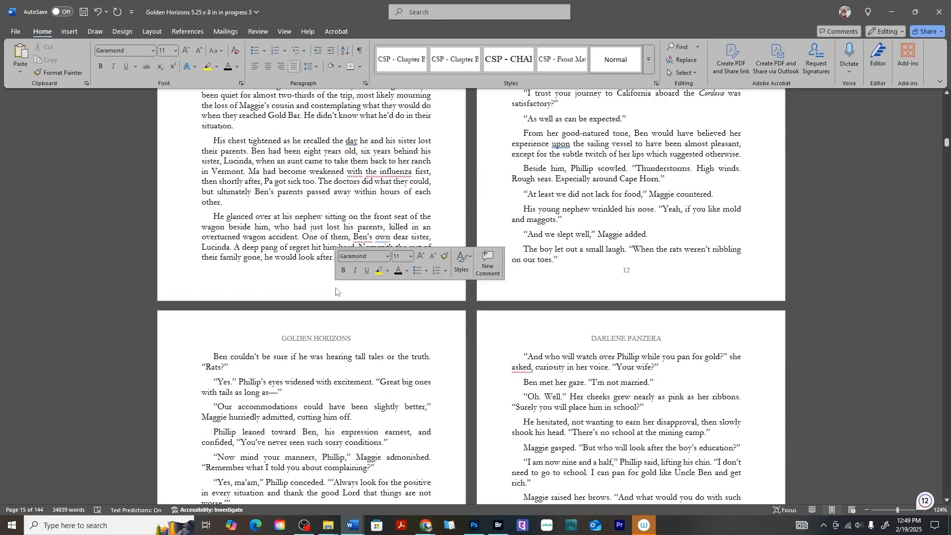
double_click(324, 278)
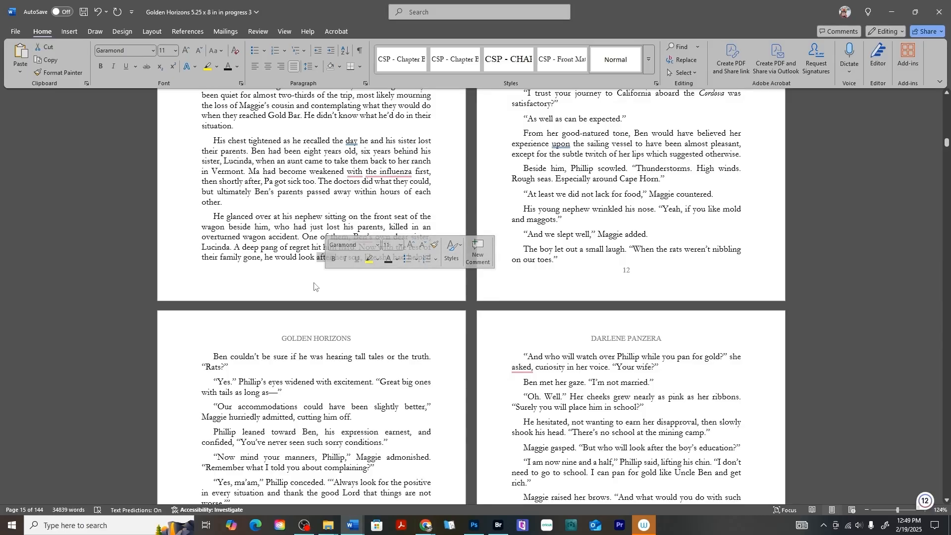
double_click(329, 280)
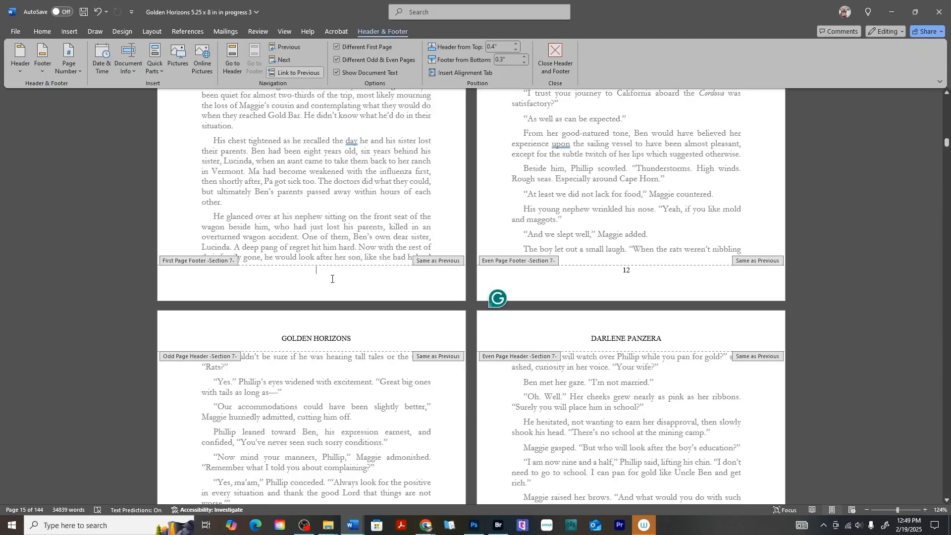
key(ctrl+z)
scroll(467, 301, down, 7)
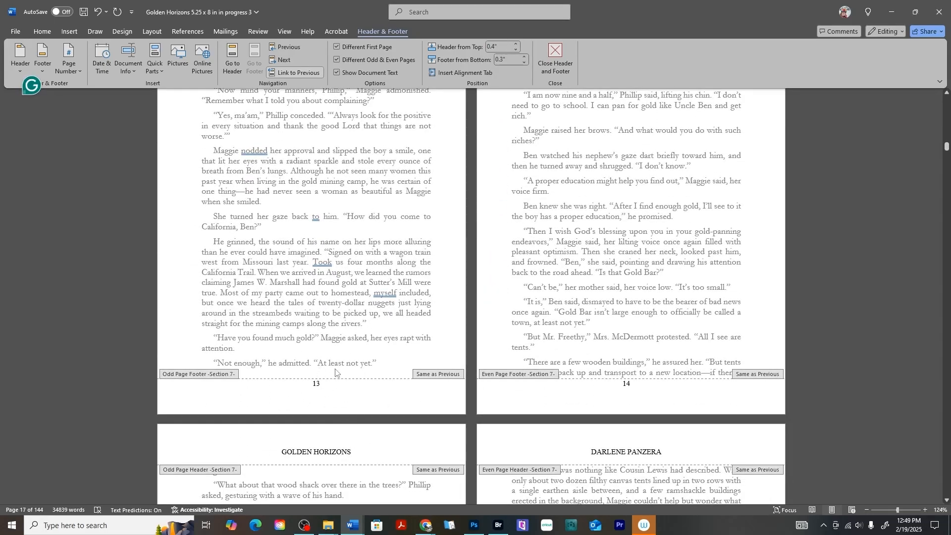
scroll(359, 373, up, 1)
scroll(359, 372, up, 8)
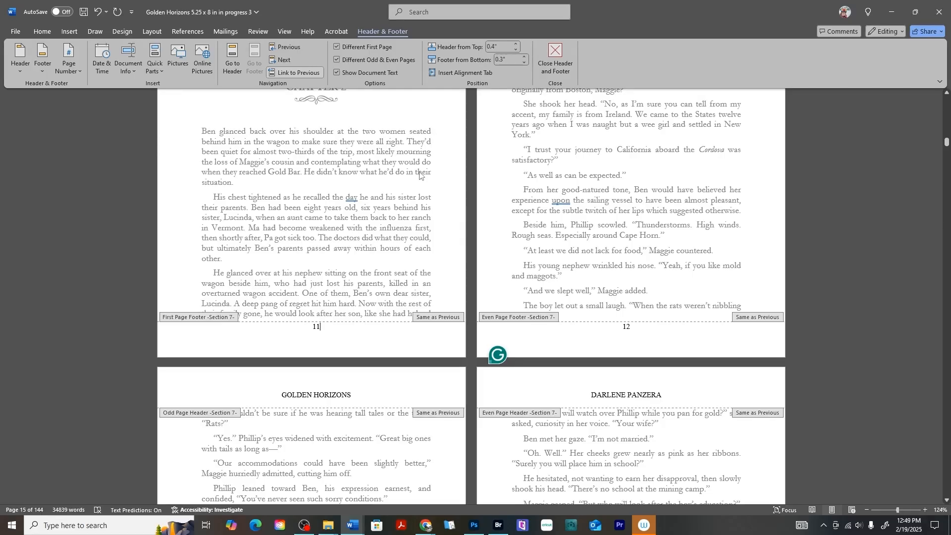
double_click(420, 174)
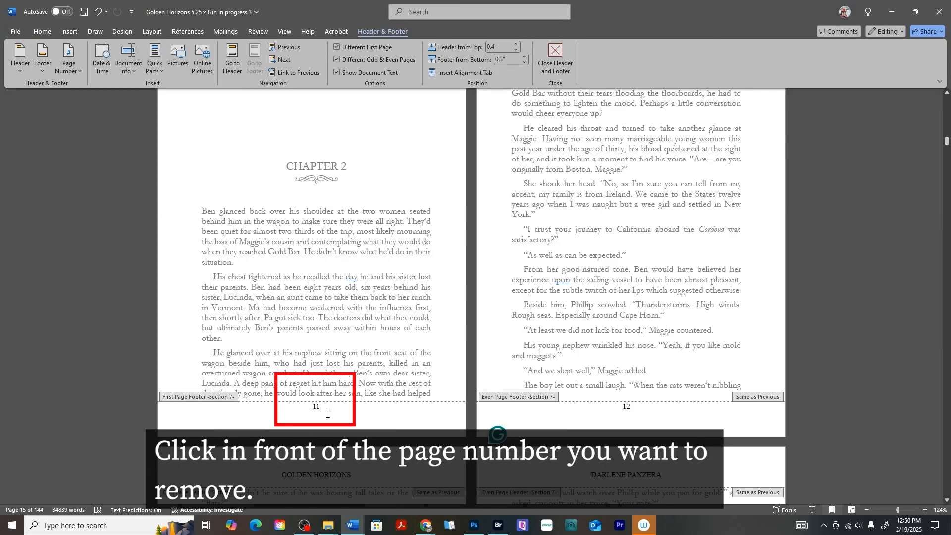
Unlink the footer from the previous section, delete the blank page's number 11, and return to the body.
click(302, 70)
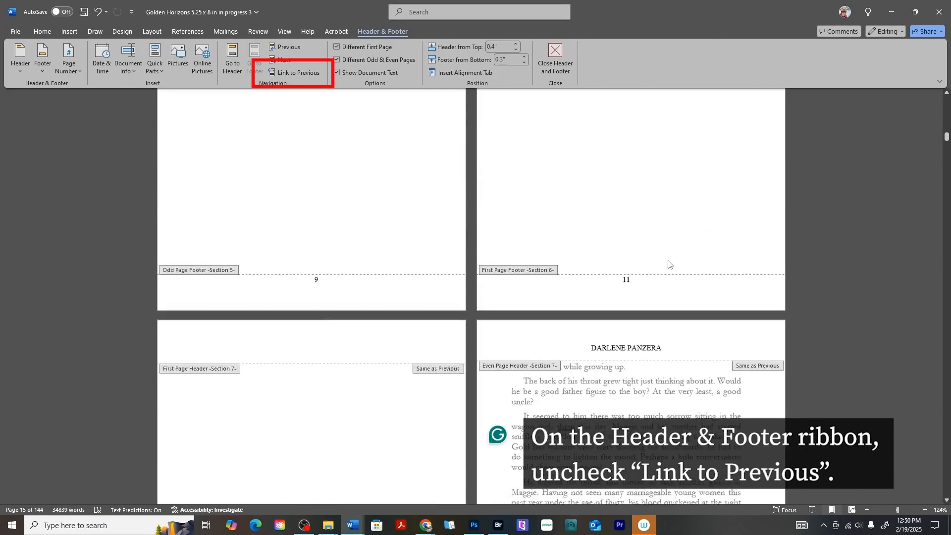
scroll(668, 264, up, 1)
double_click(627, 322)
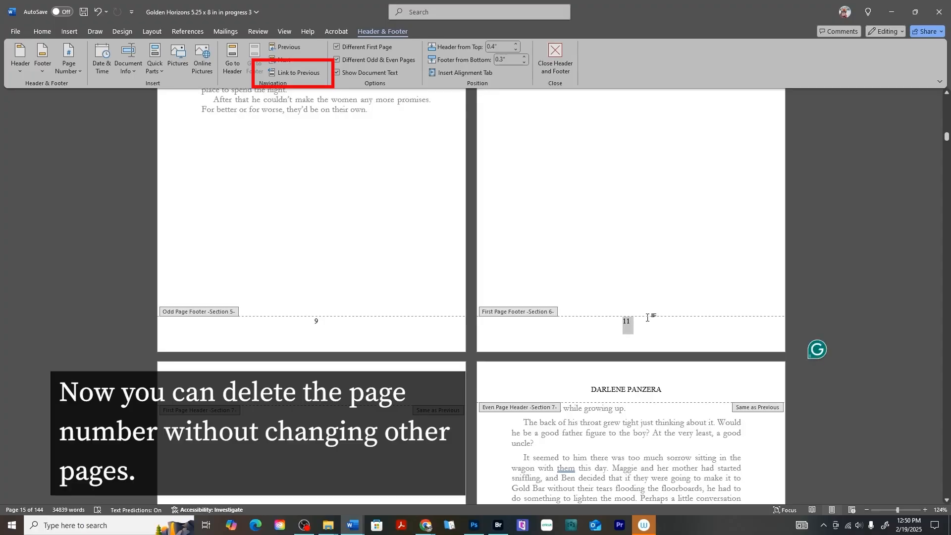
key(Delete)
scroll(617, 274, down, 6)
scroll(617, 274, down, 9)
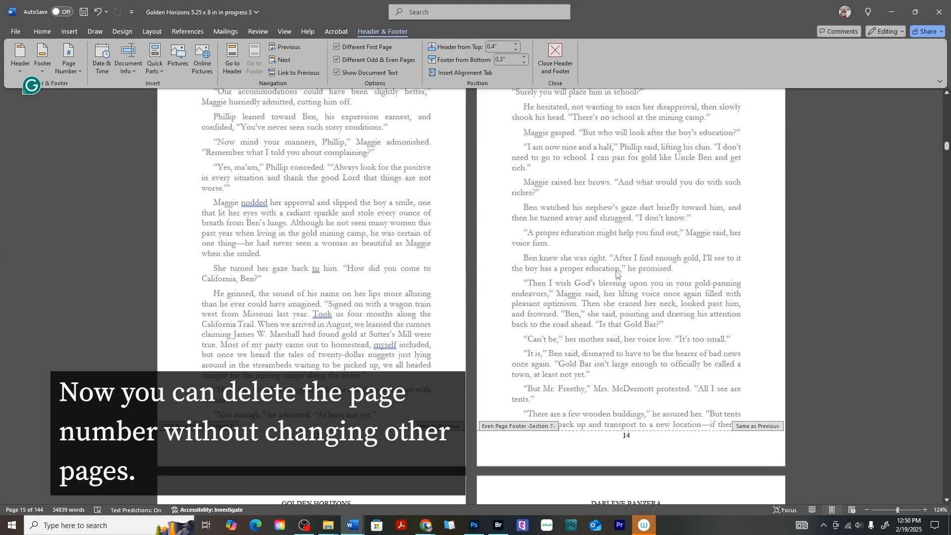
scroll(617, 274, up, 10)
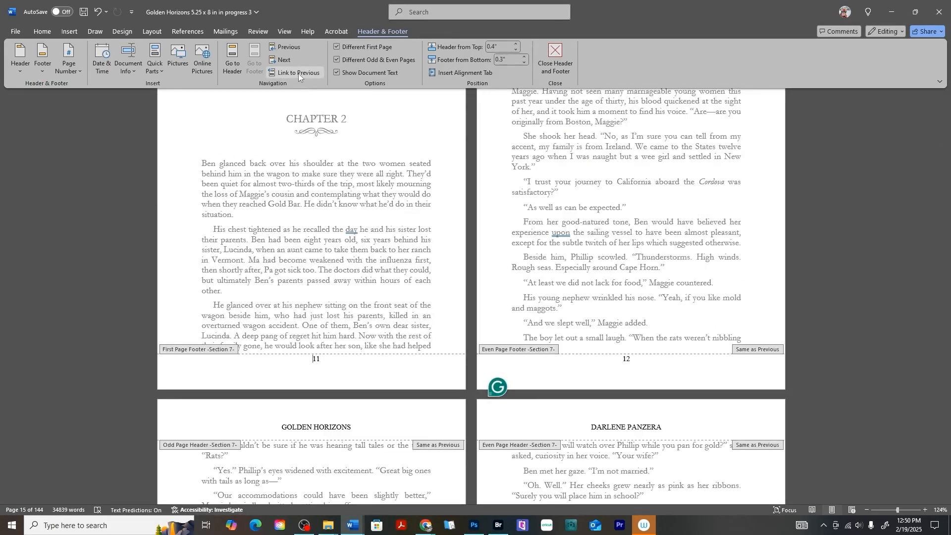
scroll(311, 361, up, 10)
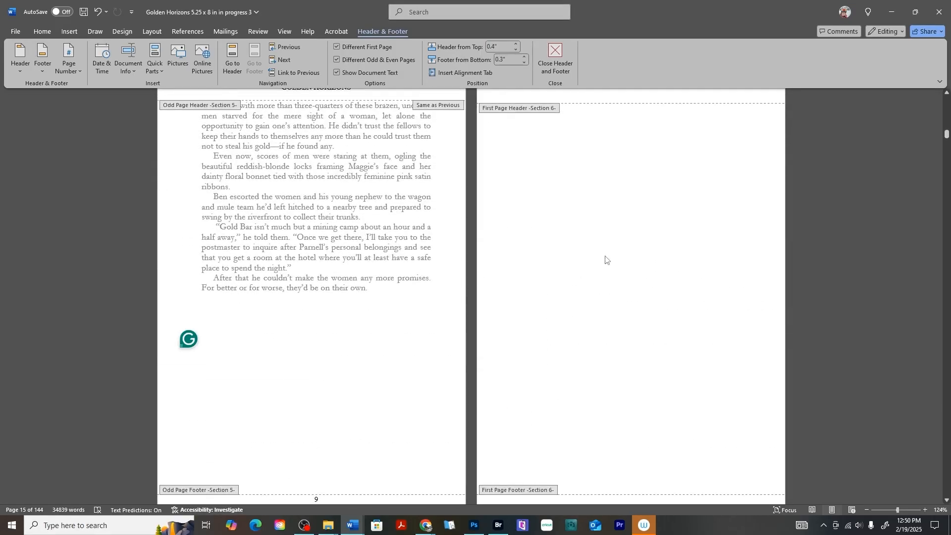
double_click(512, 132)
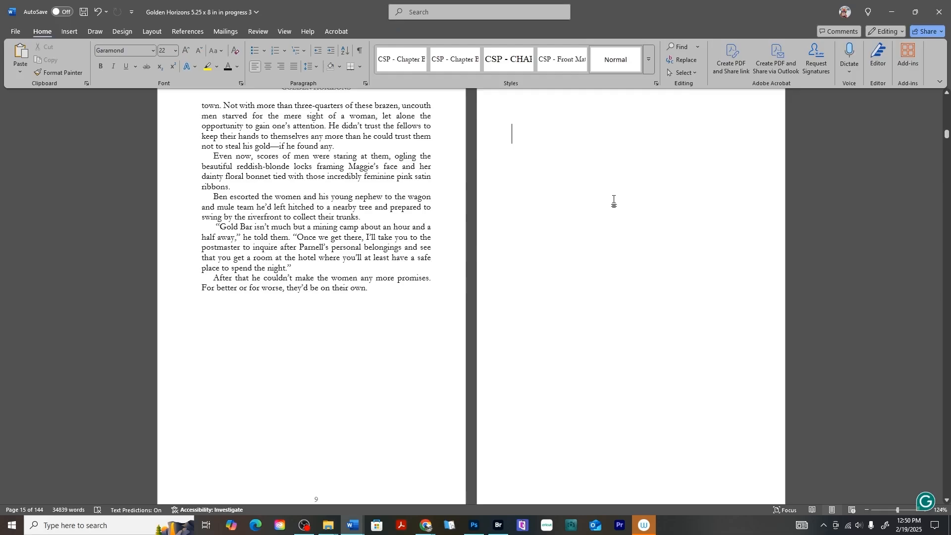
Show formatting marks on the blank page after page 25 and select its stray footer number 11.
scroll(614, 200, down, 8)
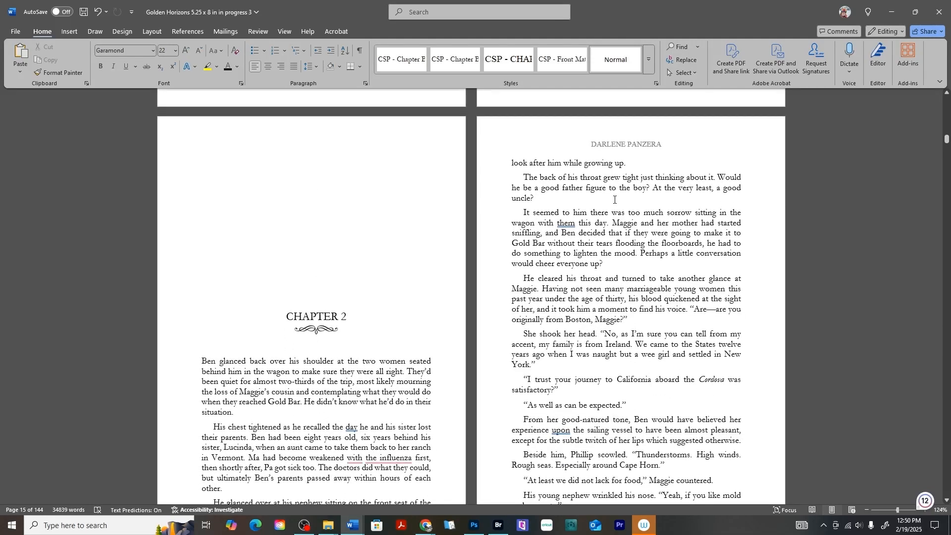
scroll(614, 200, down, 8)
scroll(614, 200, down, 15)
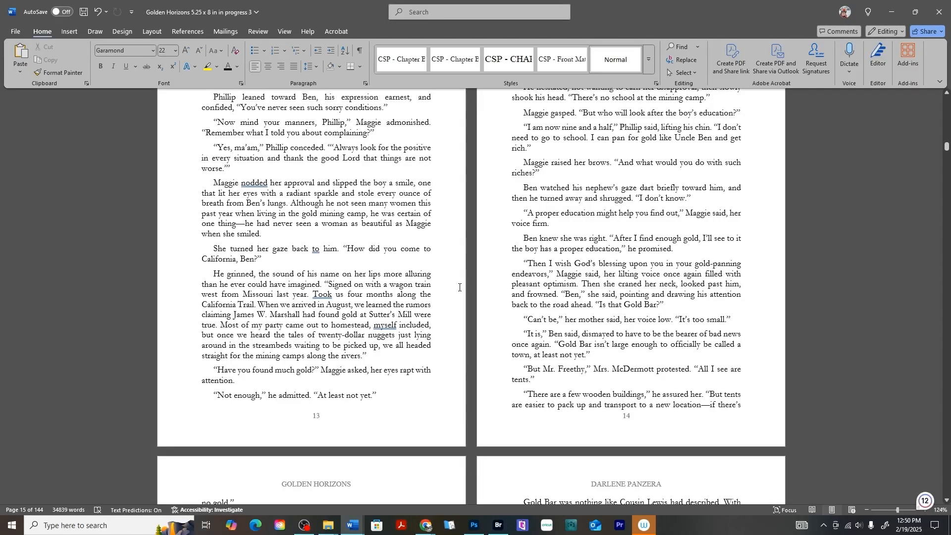
scroll(459, 287, down, 12)
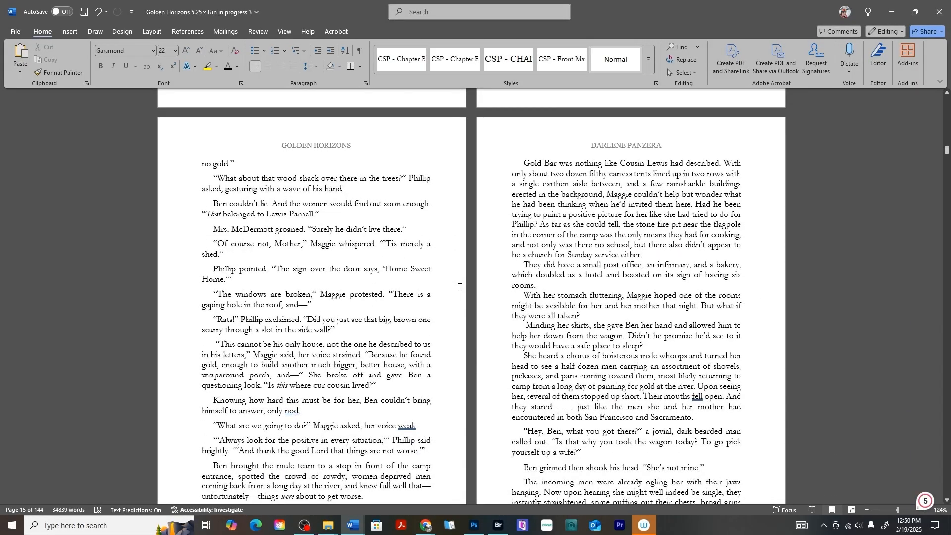
scroll(459, 288, up, 6)
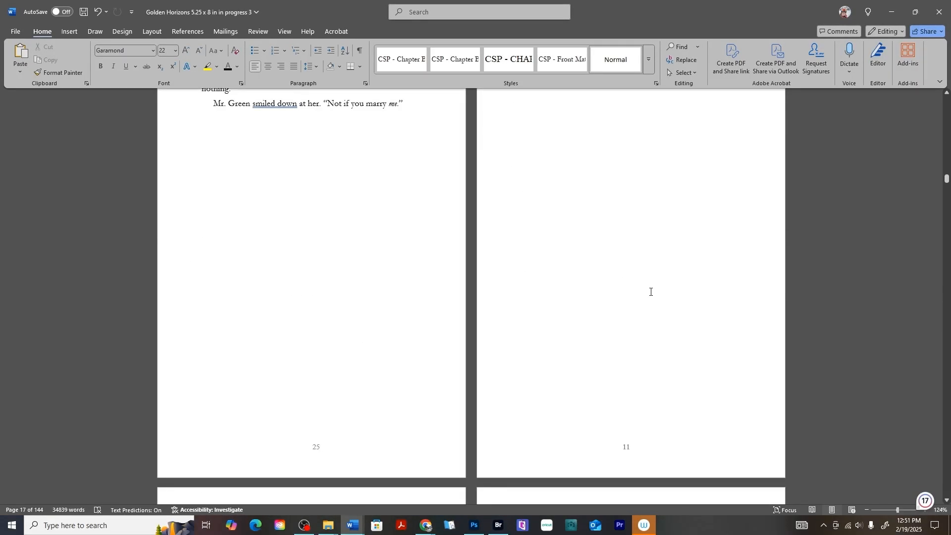
scroll(679, 359, up, 5)
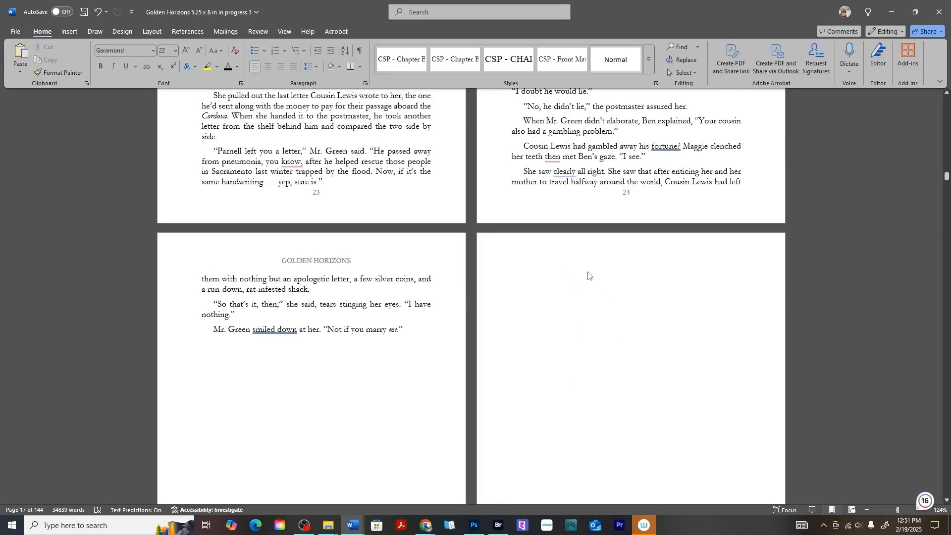
scroll(589, 272, down, 10)
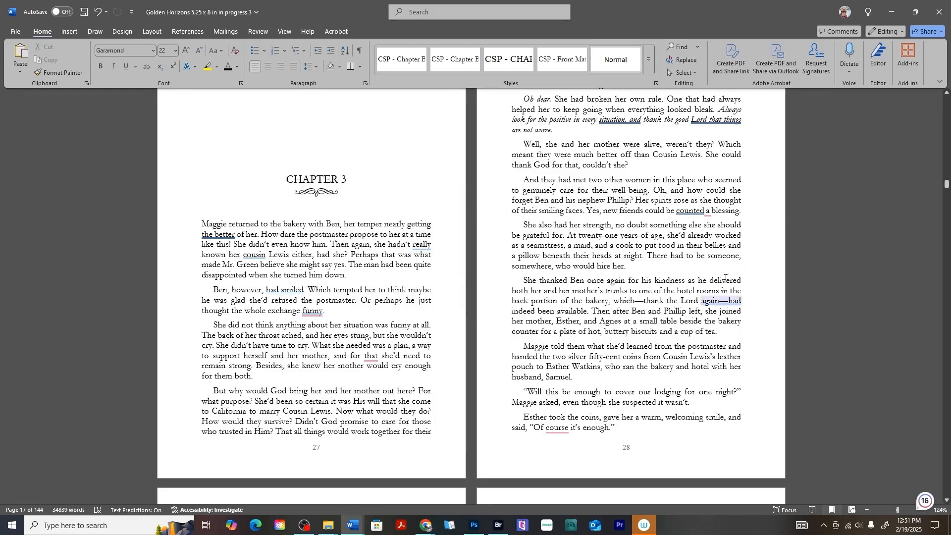
scroll(722, 253, up, 5)
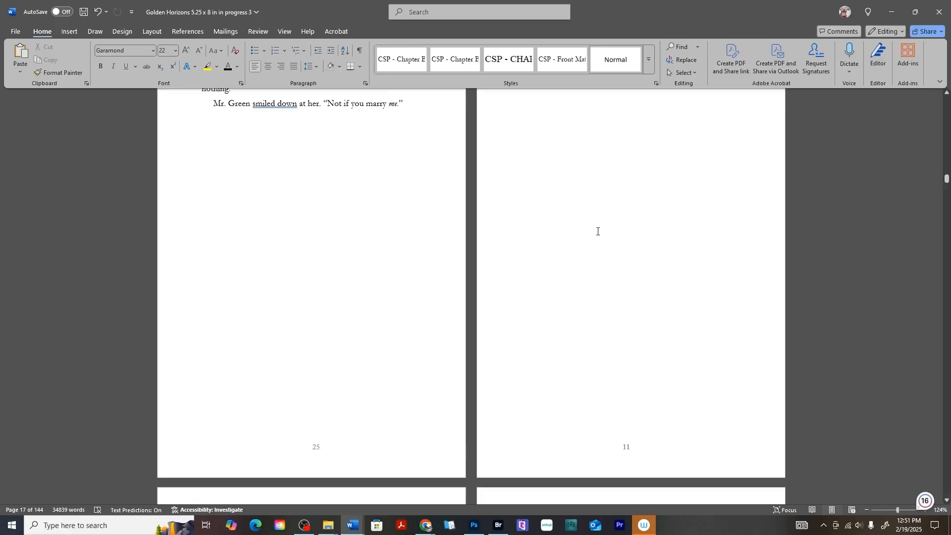
scroll(598, 231, up, 3)
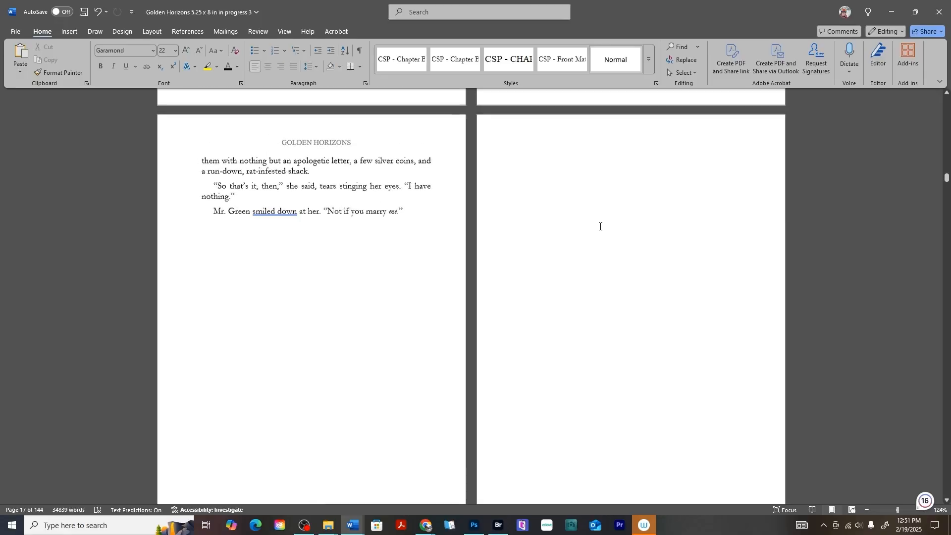
click(357, 51)
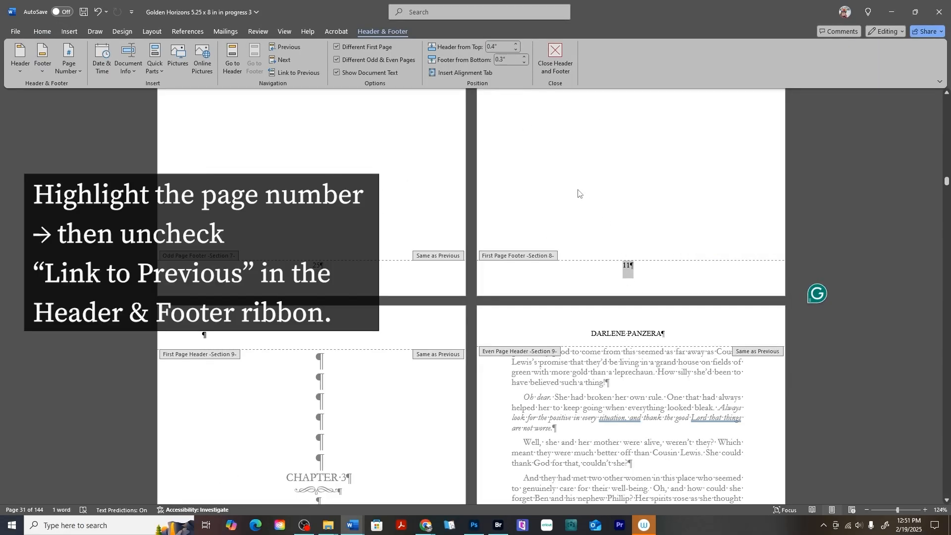
drag(621, 267, 634, 268)
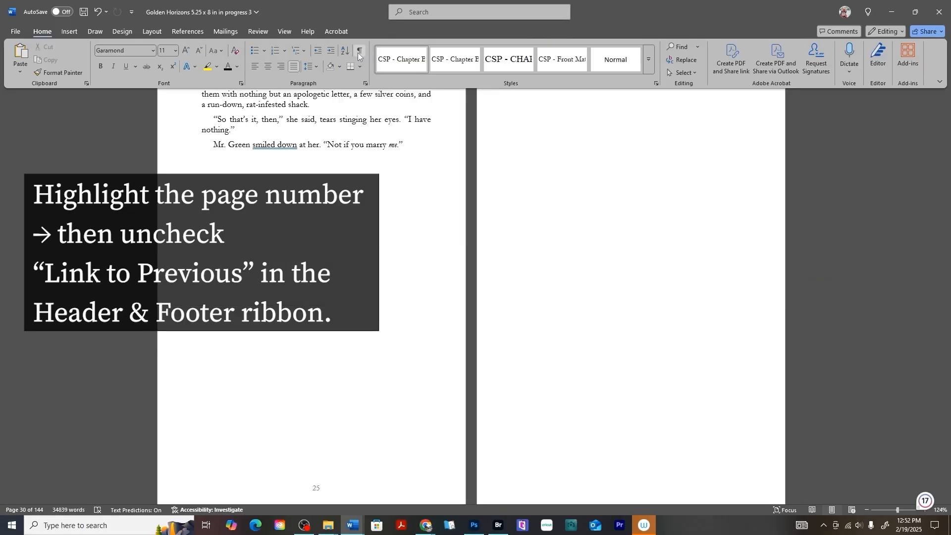
Scroll between the end of Chapter 5 and Chapter 6 to reach blank page 62.
scroll(639, 181, up, 1)
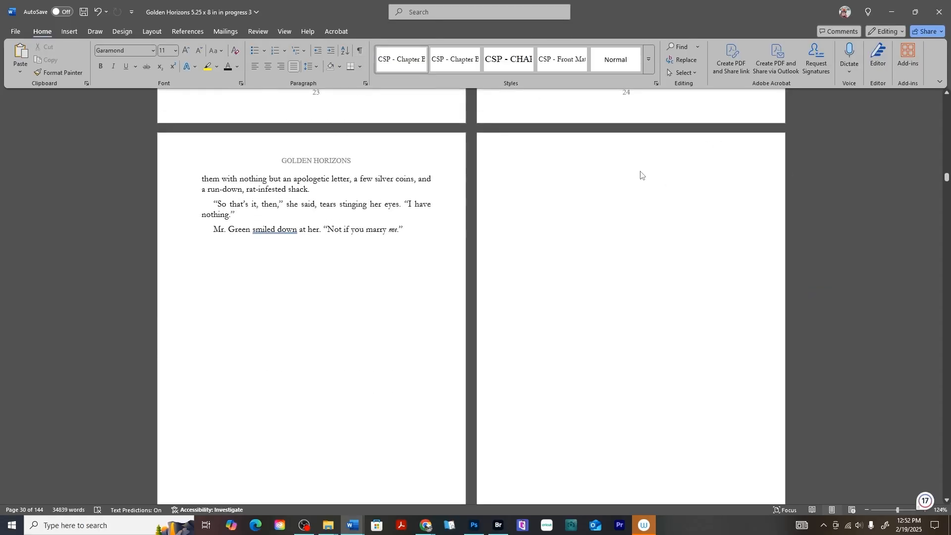
scroll(640, 176, down, 3)
scroll(640, 172, down, 12)
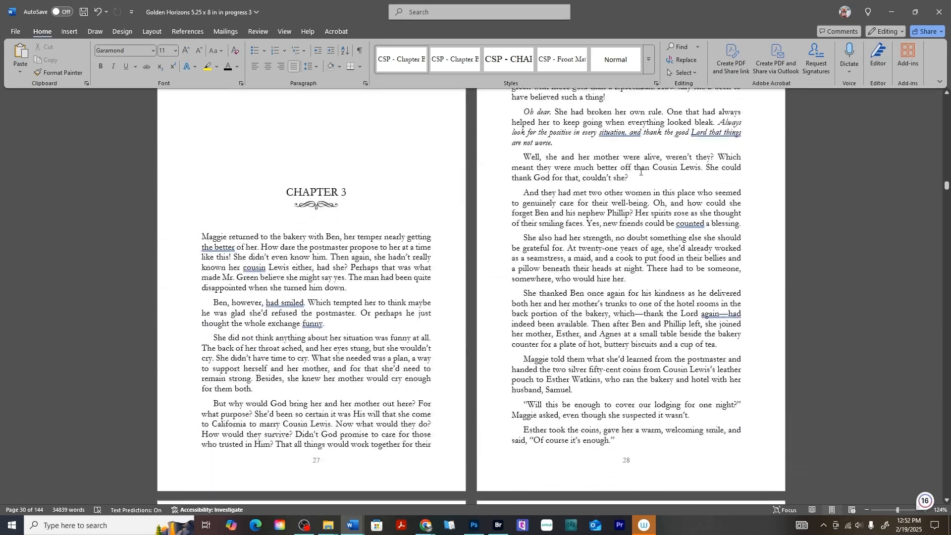
scroll(651, 181, up, 20)
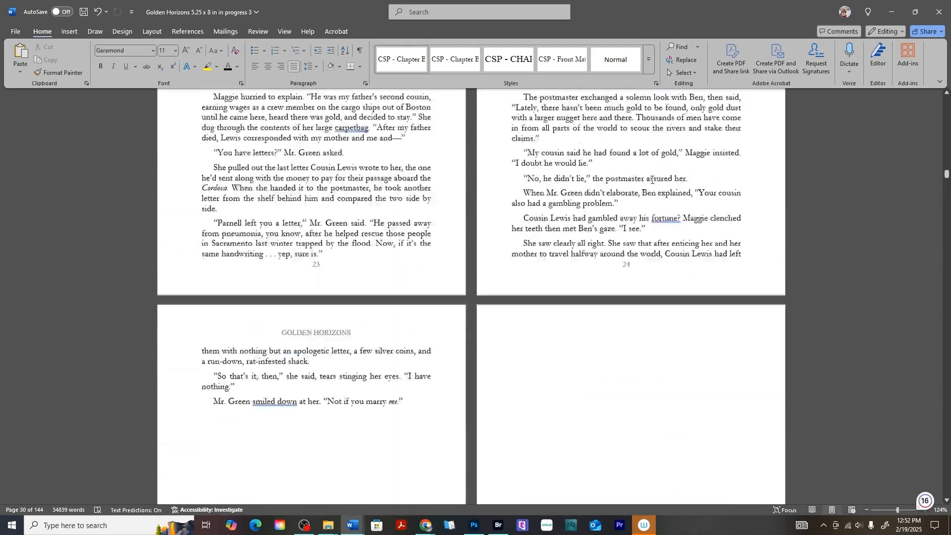
scroll(652, 180, up, 20)
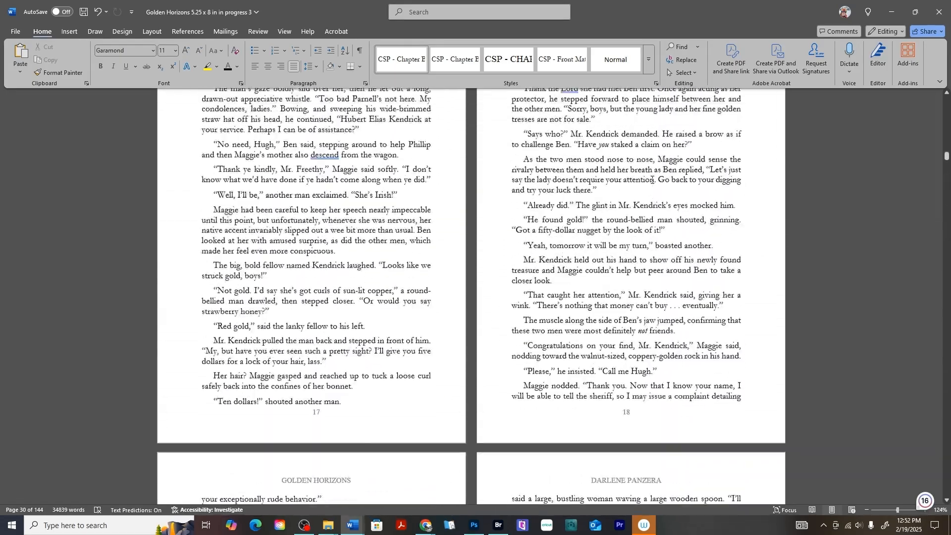
scroll(652, 180, up, 20)
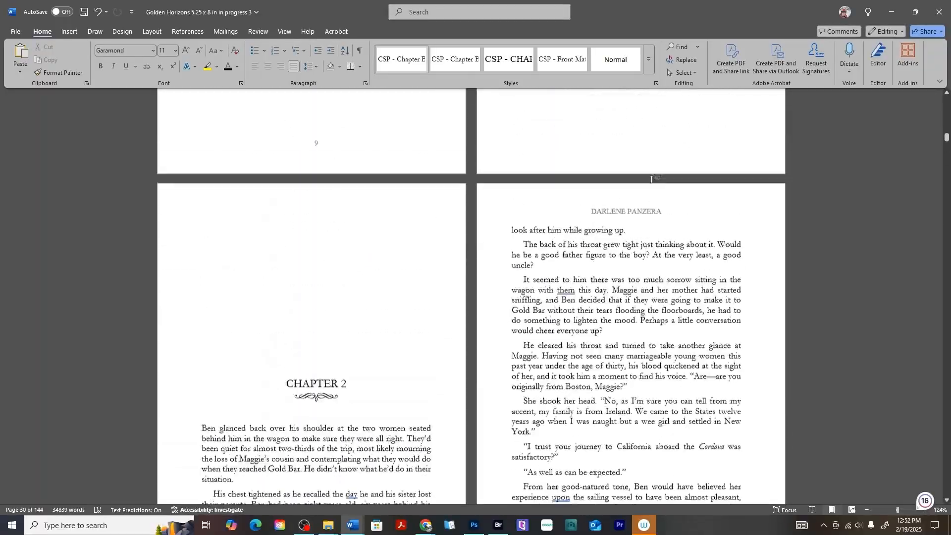
scroll(652, 180, down, 12)
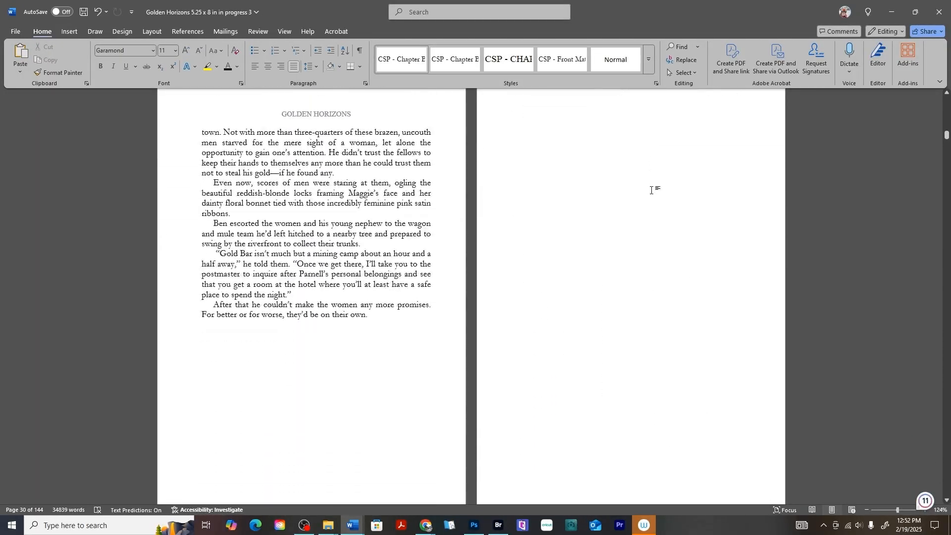
scroll(610, 179, down, 6)
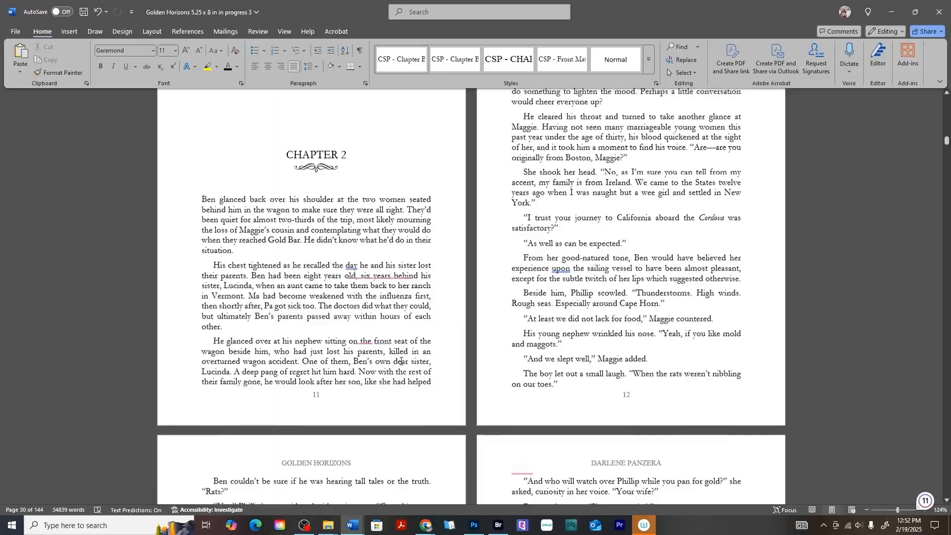
scroll(364, 442, up, 20)
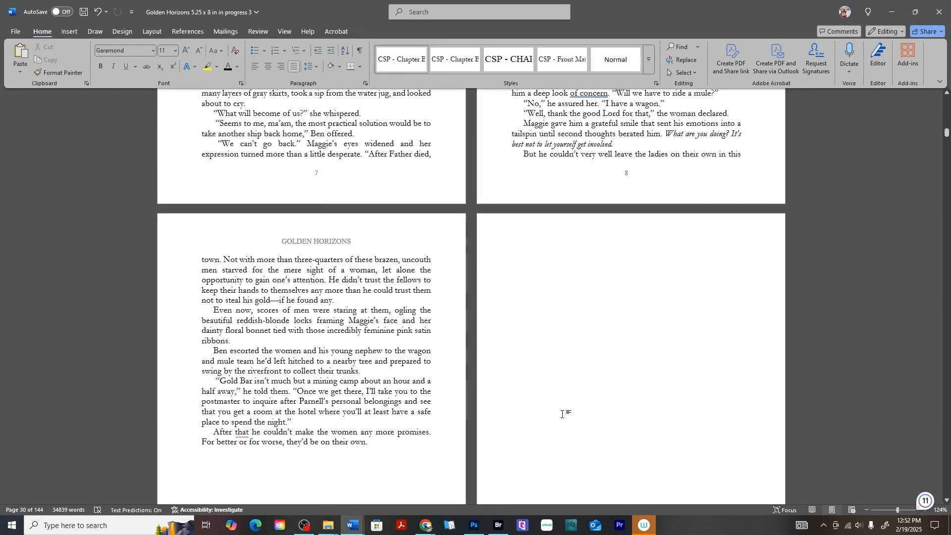
scroll(562, 414, up, 15)
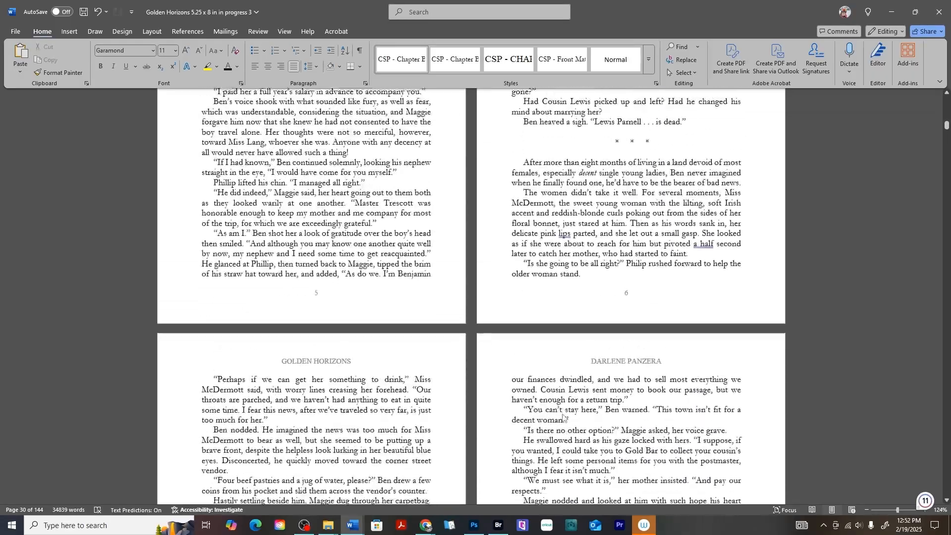
scroll(562, 414, up, 20)
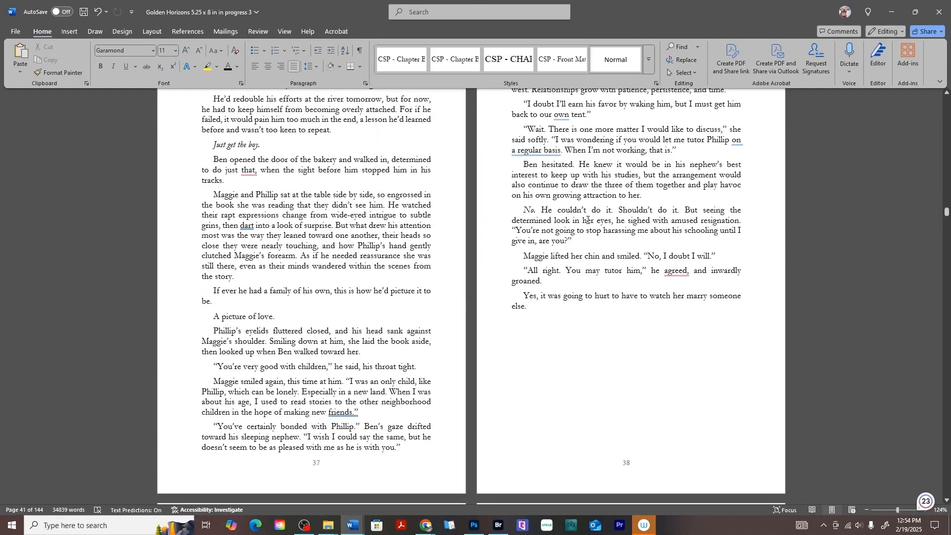
scroll(719, 362, down, 10)
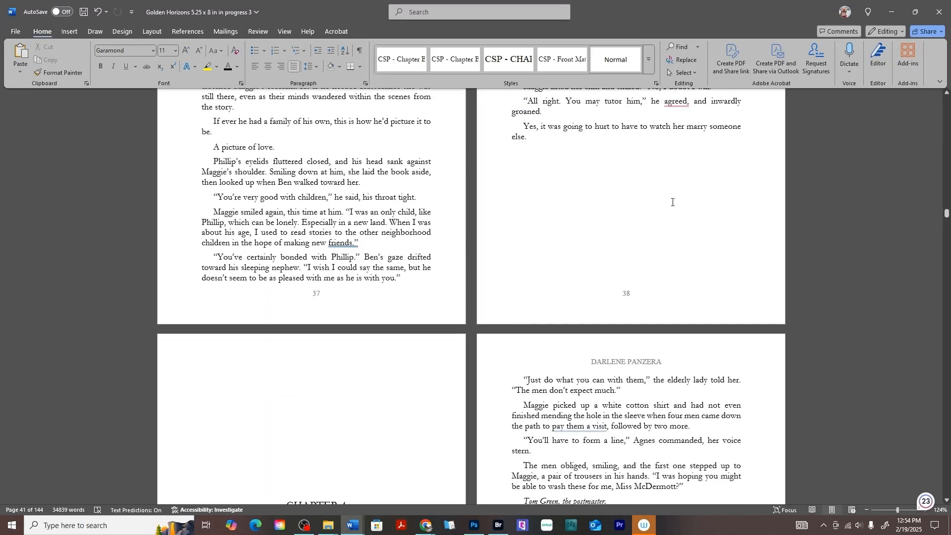
scroll(353, 258, down, 3)
scroll(342, 186, up, 2)
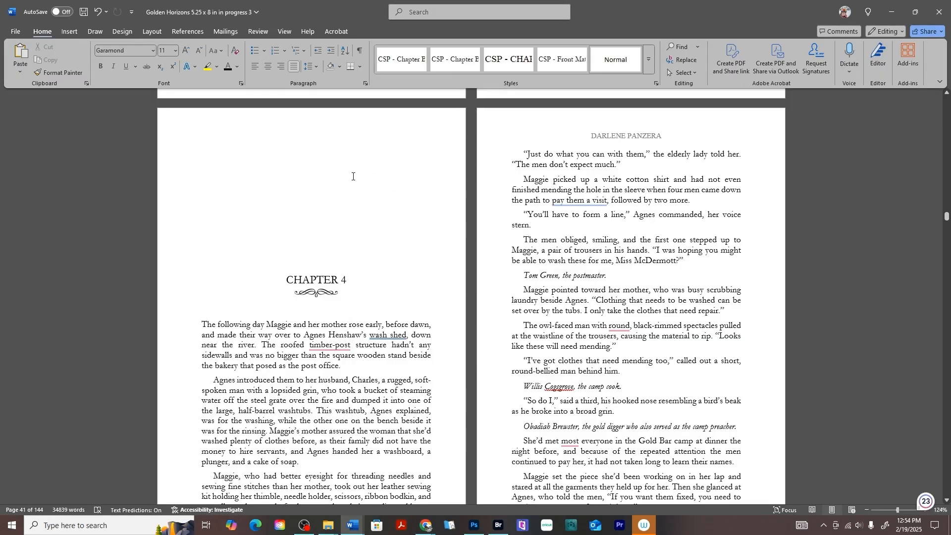
scroll(353, 176, down, 20)
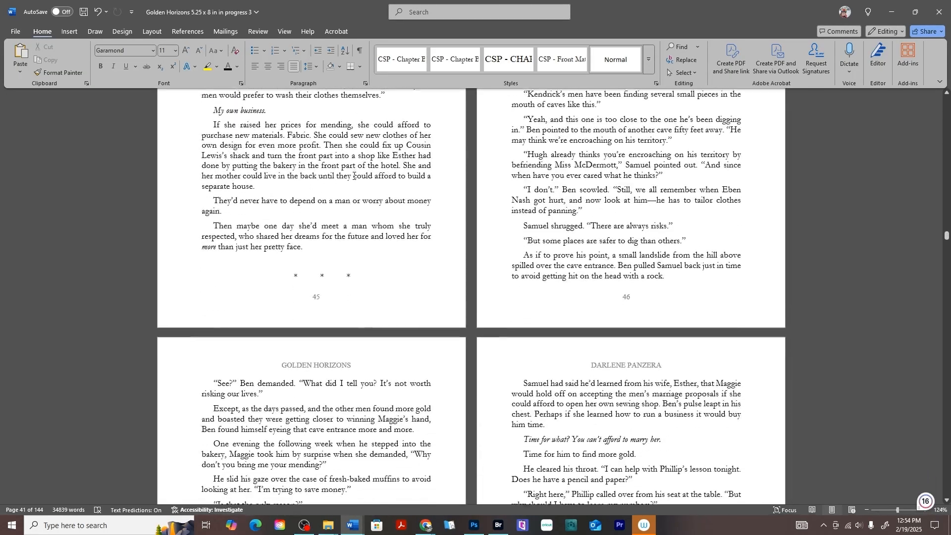
scroll(354, 175, down, 20)
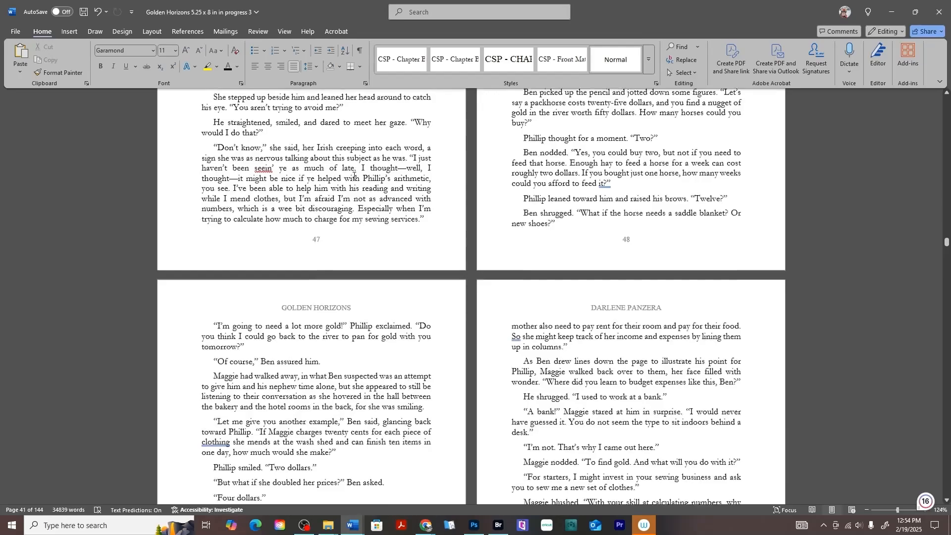
scroll(354, 176, down, 15)
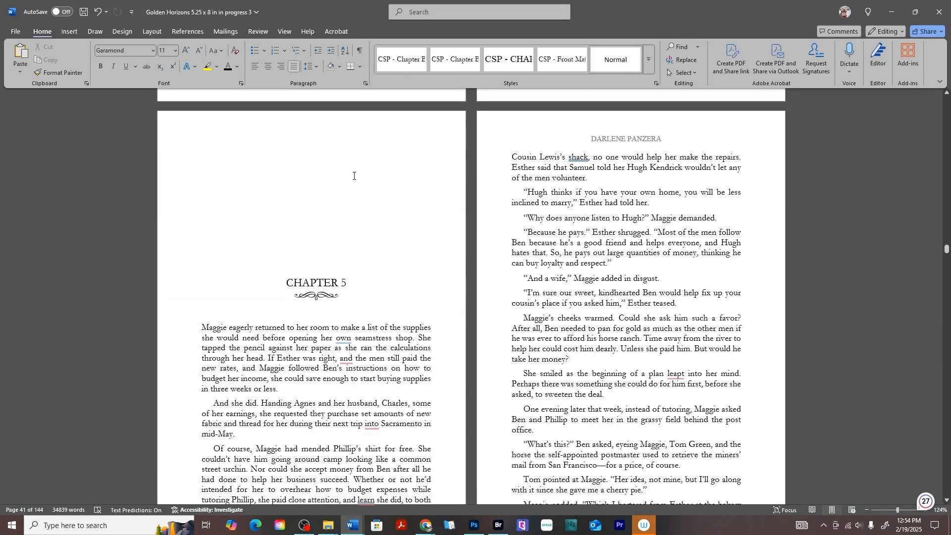
scroll(353, 175, down, 5)
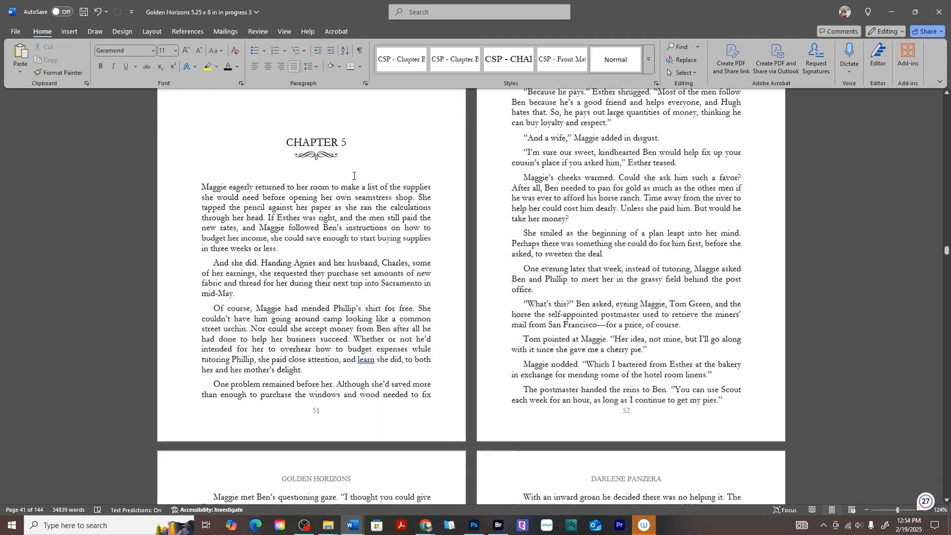
scroll(325, 400, up, 7)
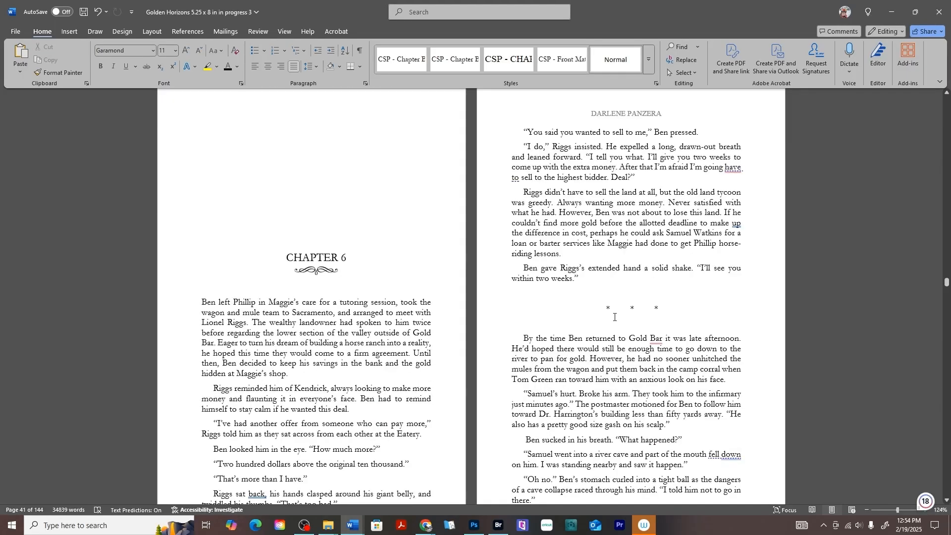
scroll(614, 317, down, 4)
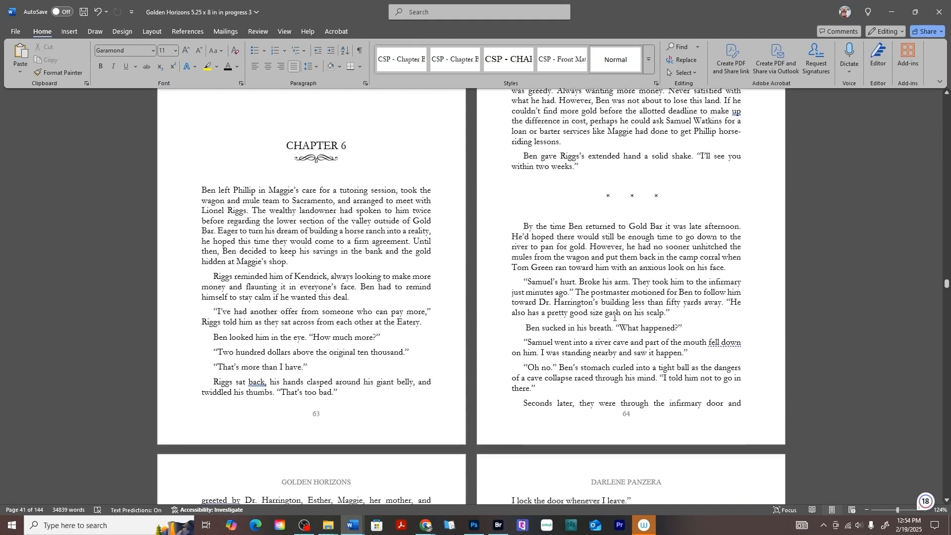
scroll(615, 318, up, 20)
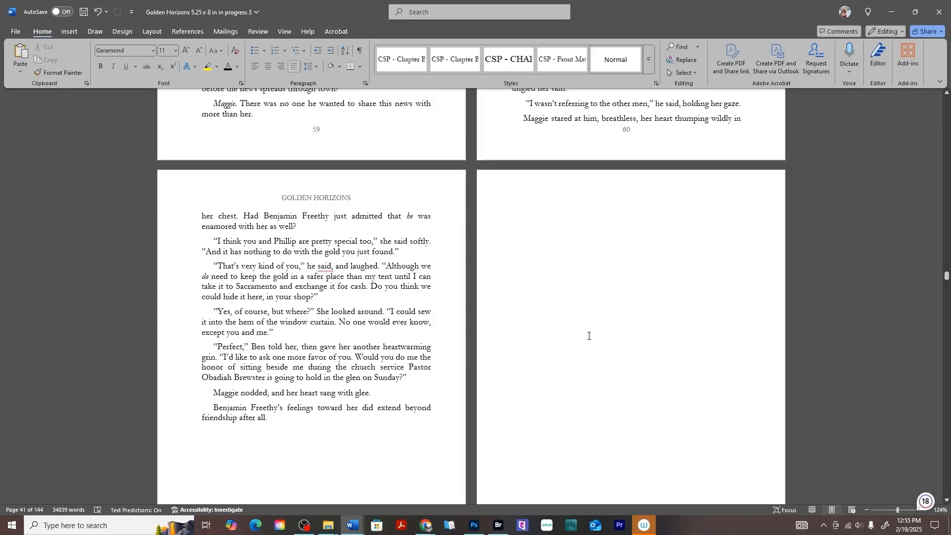
Open the page 62 footer and unlink it from the previous section, checking page 63's number.
scroll(588, 303, down, 10)
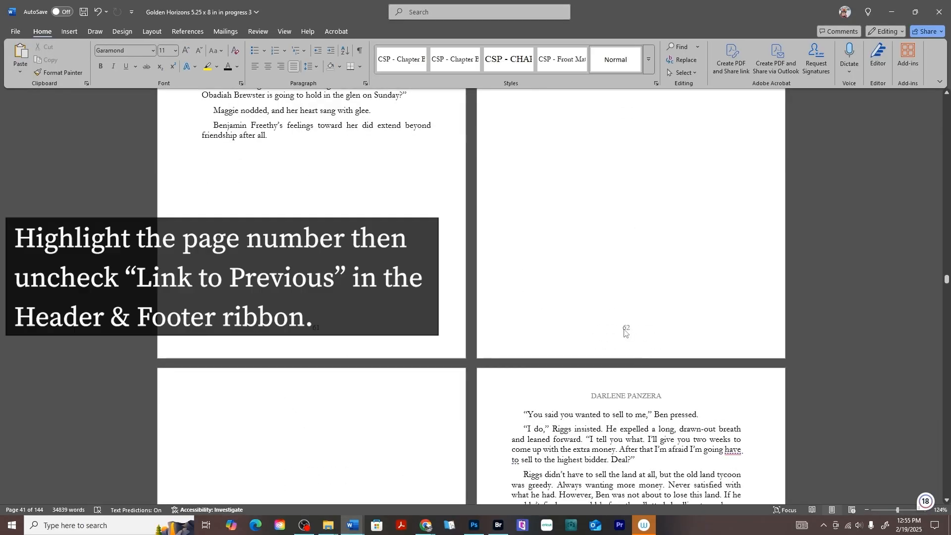
double_click(626, 331)
drag(629, 327, 621, 327)
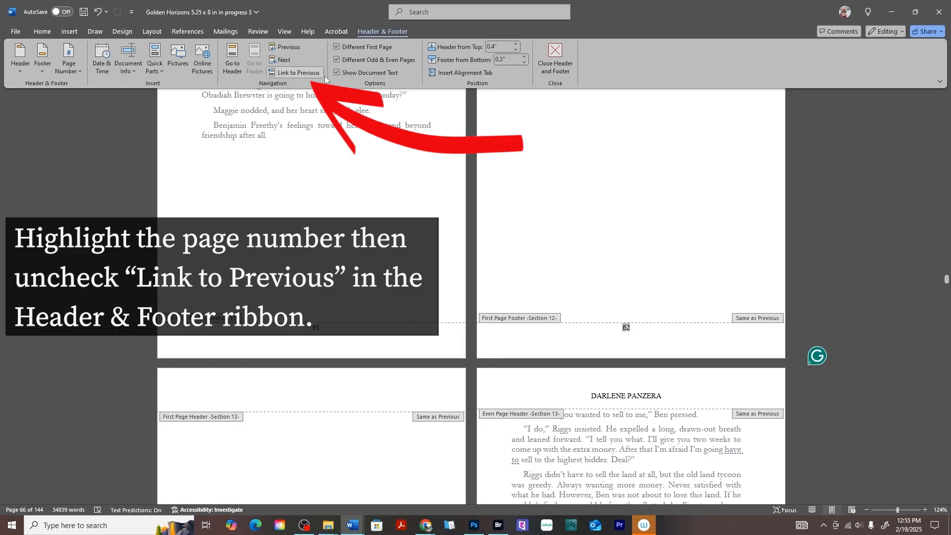
click(297, 72)
scroll(698, 297, down, 12)
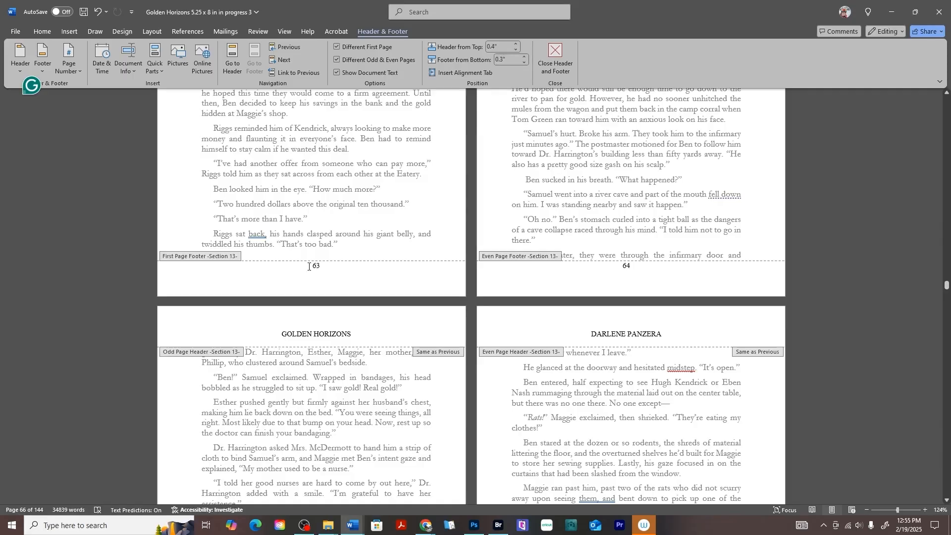
double_click(309, 266)
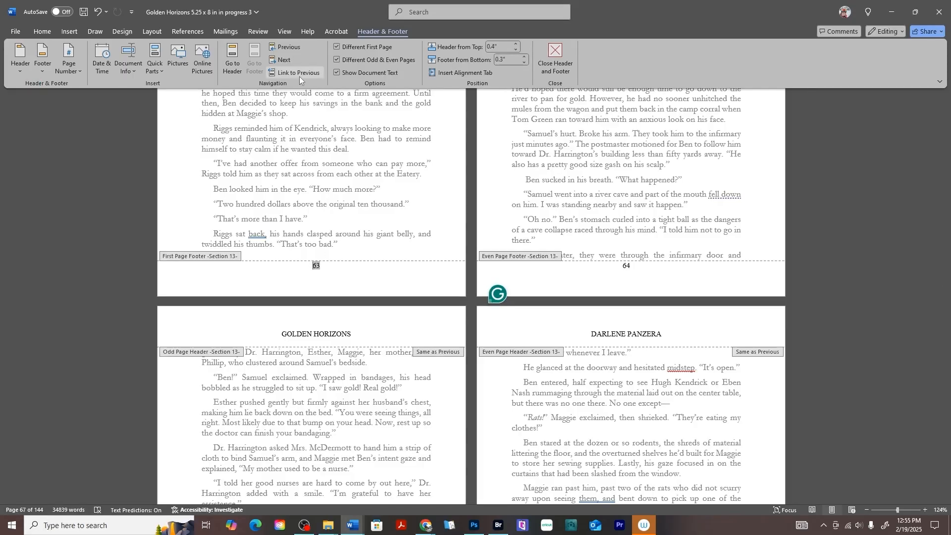
Delete the number 62 from the blank page's footer and review the neighbouring pages.
scroll(636, 252, up, 8)
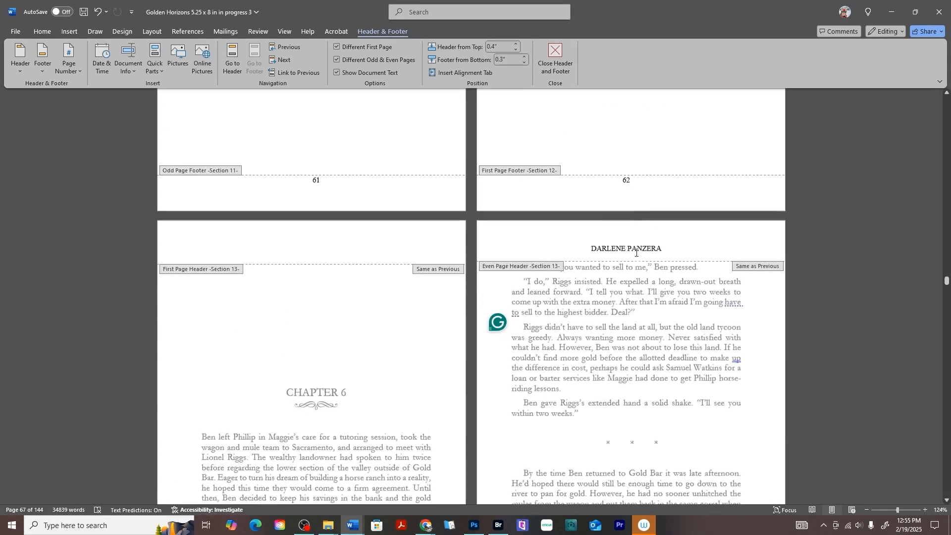
double_click(627, 181)
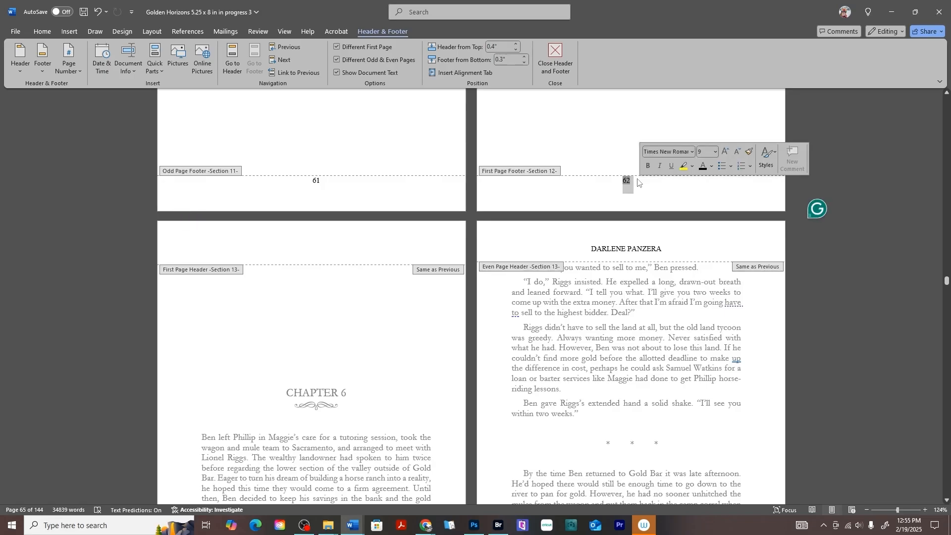
key(Delete)
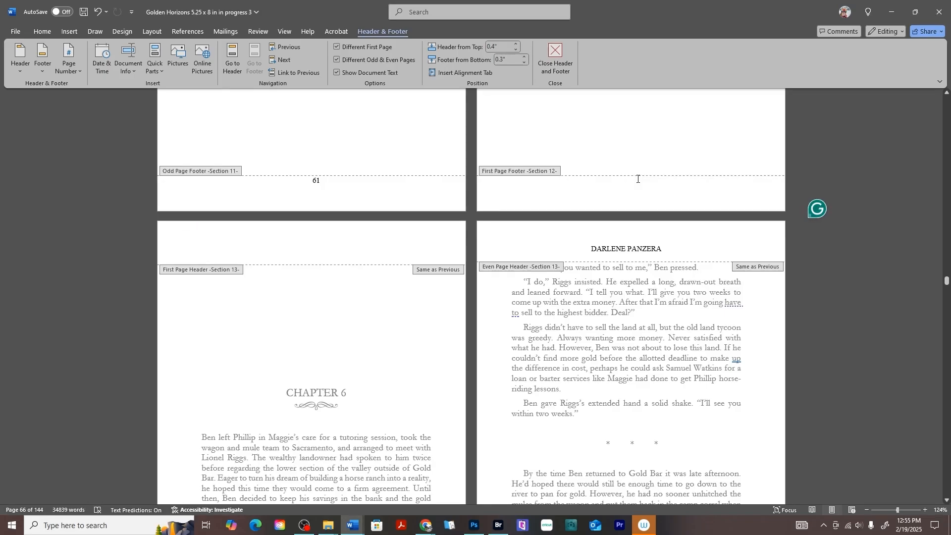
scroll(638, 179, down, 6)
scroll(637, 199, up, 7)
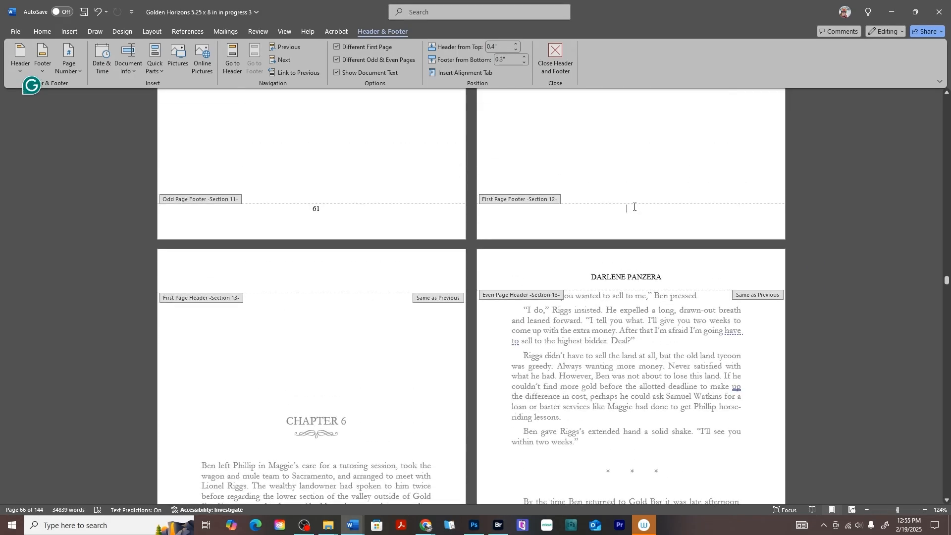
scroll(639, 223, up, 5)
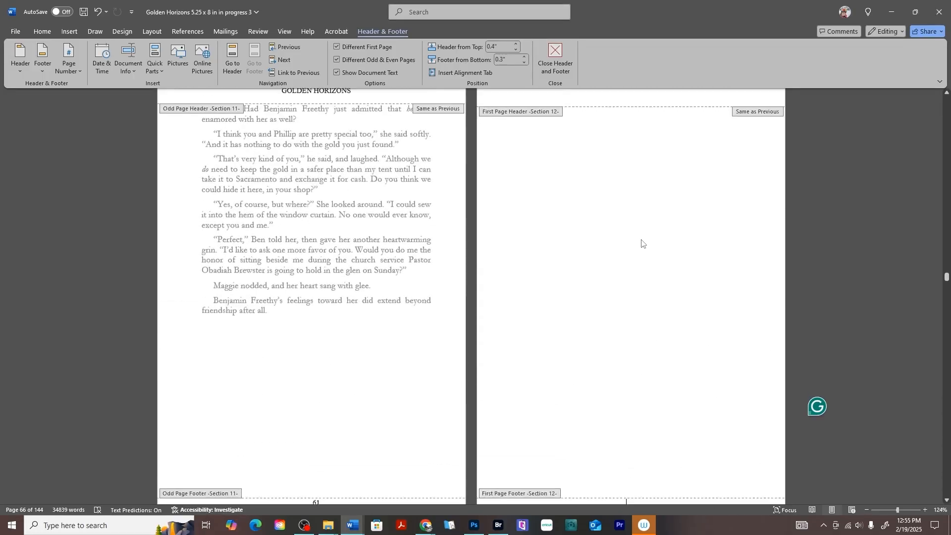
scroll(642, 242, up, 1)
scroll(594, 250, down, 10)
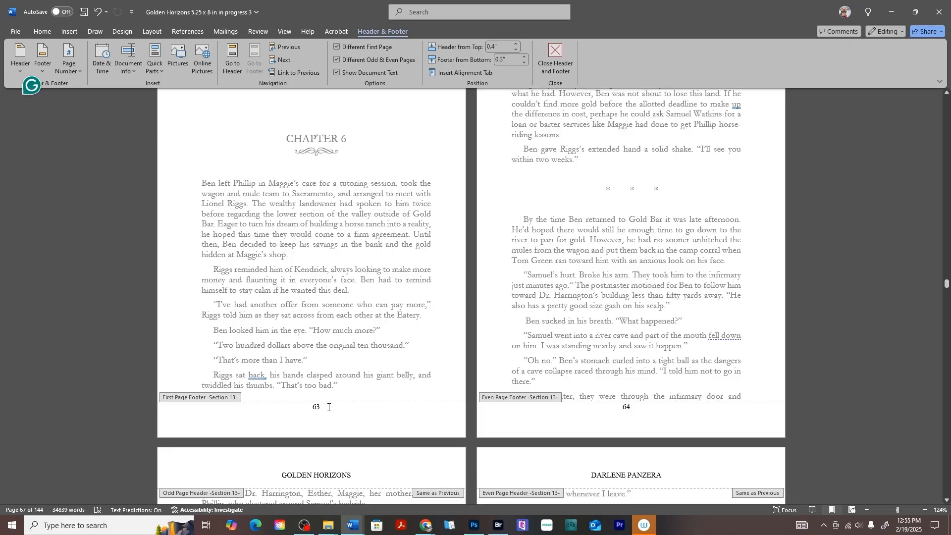
scroll(533, 296, up, 2)
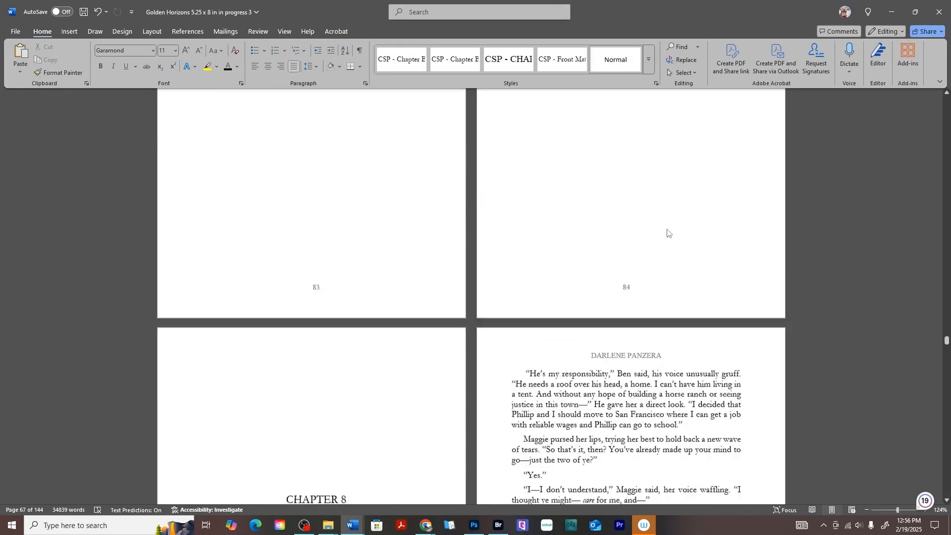
scroll(628, 357, up, 2)
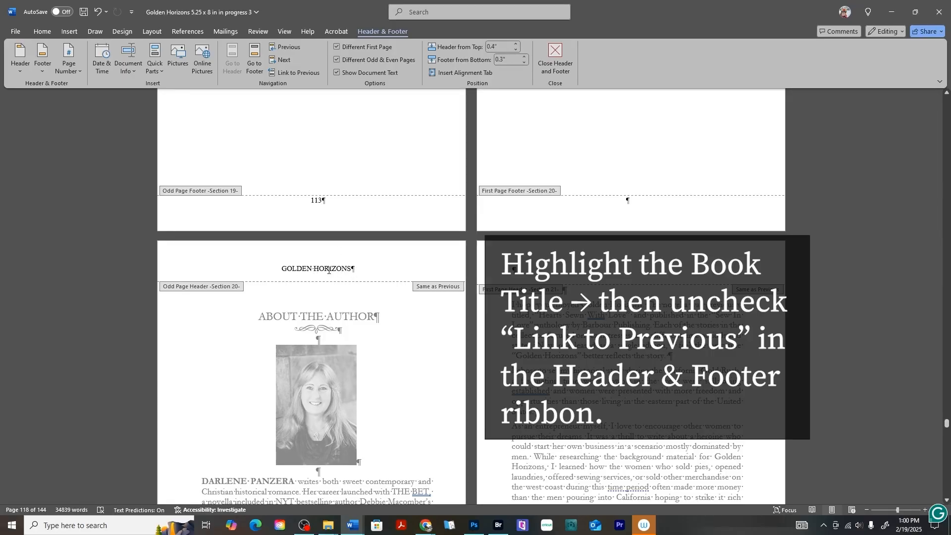
Unlink the About the Author header and delete its GOLDEN HORIZONS text.
drag(280, 269, 361, 274)
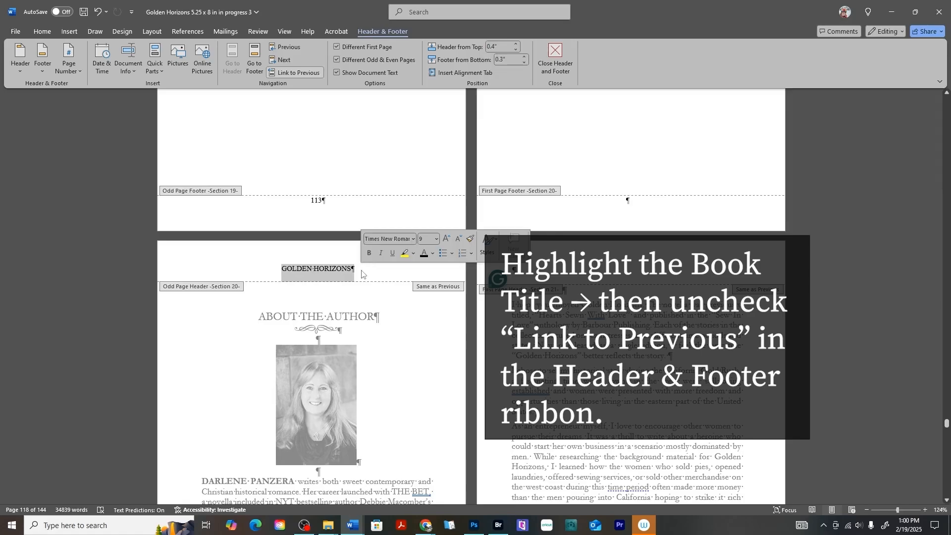
click(289, 73)
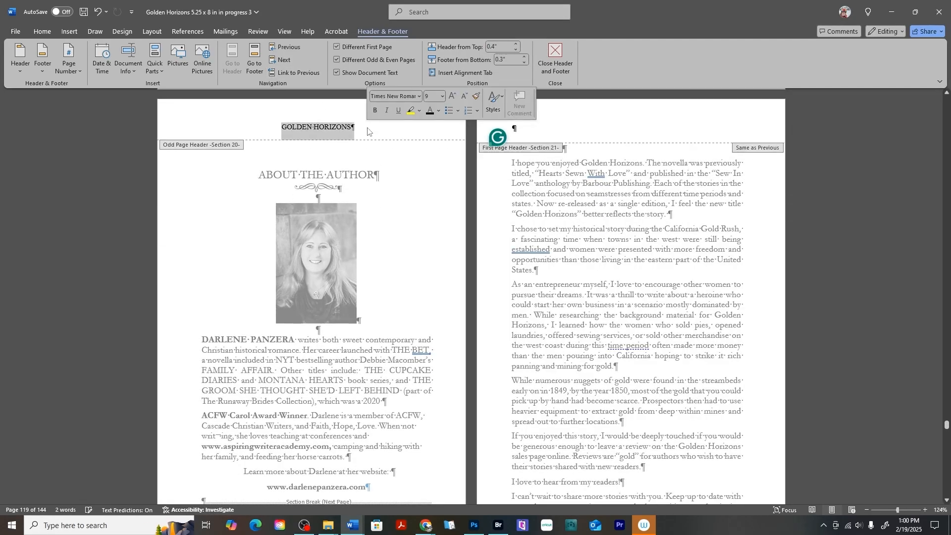
key(Delete)
Delete page number 115 from the About the Author footer.
scroll(392, 217, up, 3)
scroll(392, 217, up, 10)
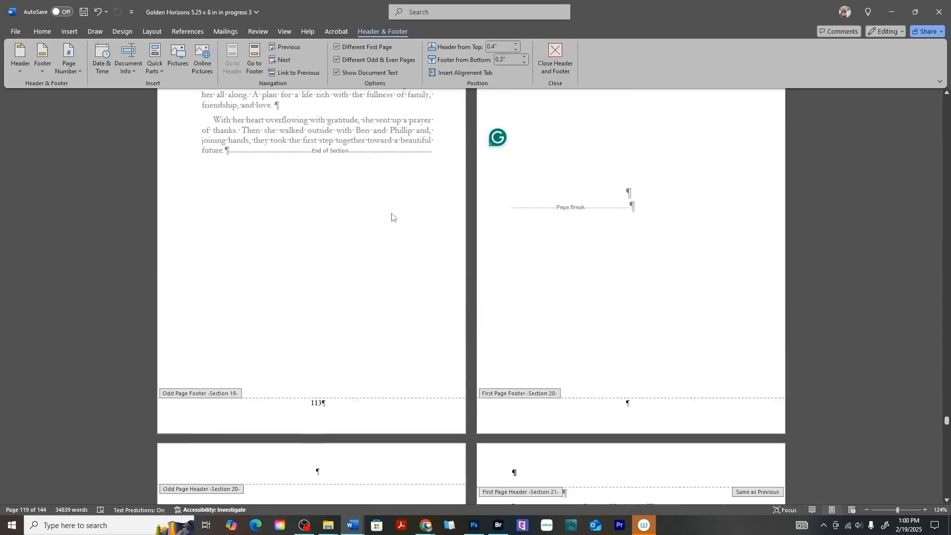
scroll(417, 256, up, 10)
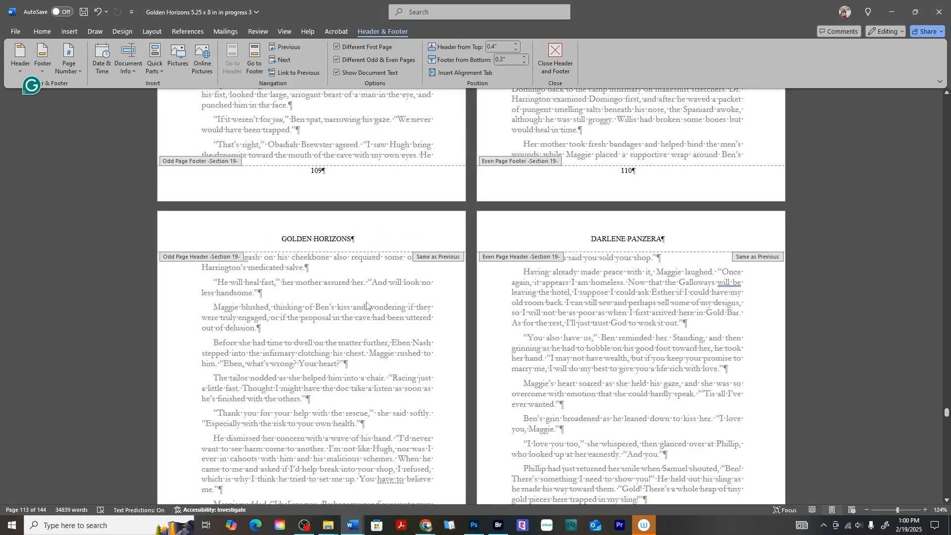
scroll(367, 304, down, 18)
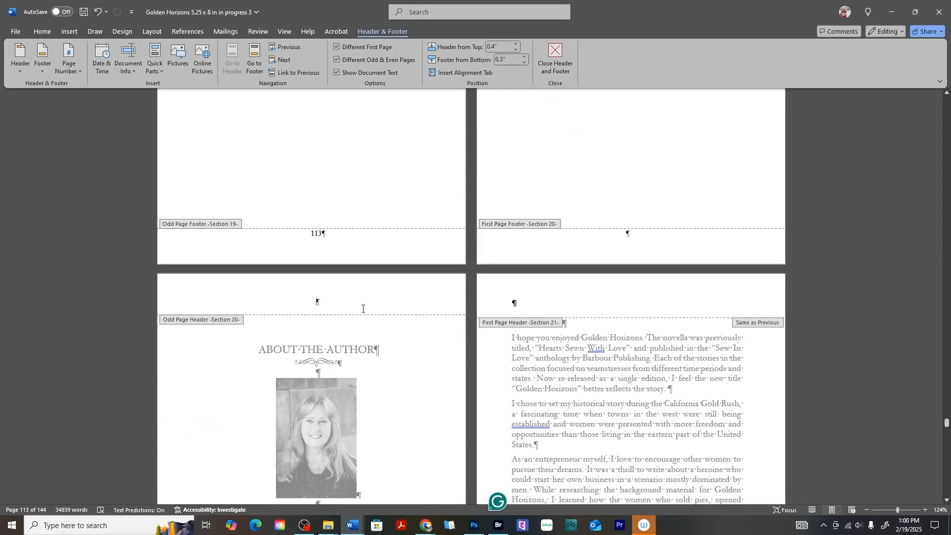
scroll(362, 308, down, 4)
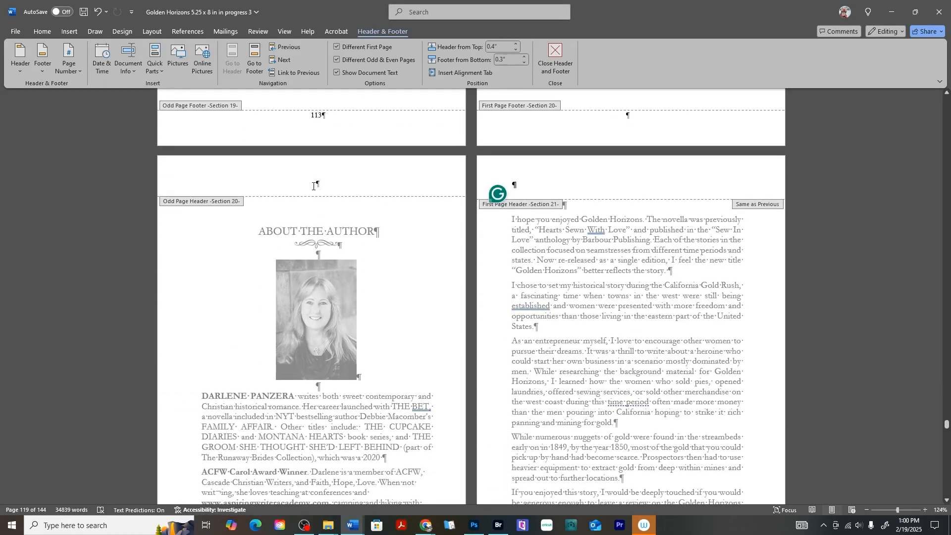
scroll(367, 188, down, 10)
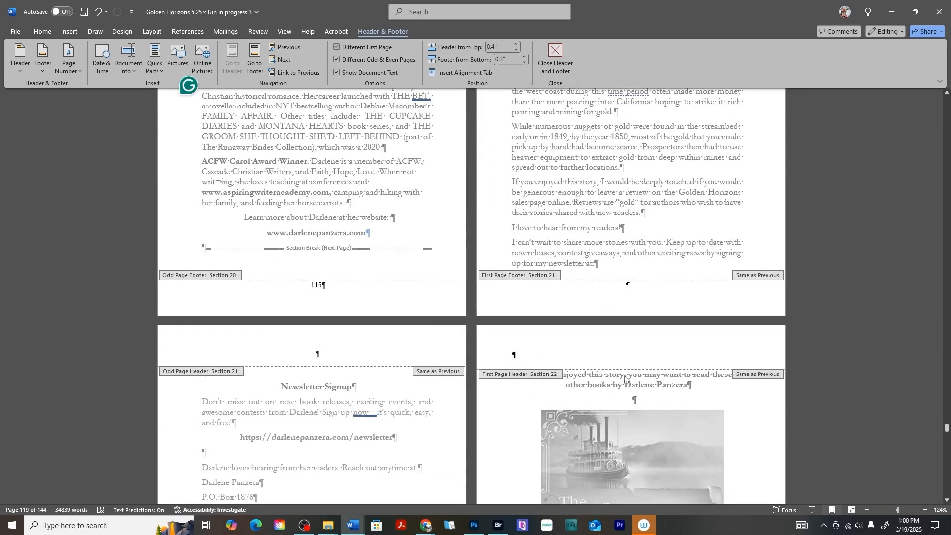
click(319, 285)
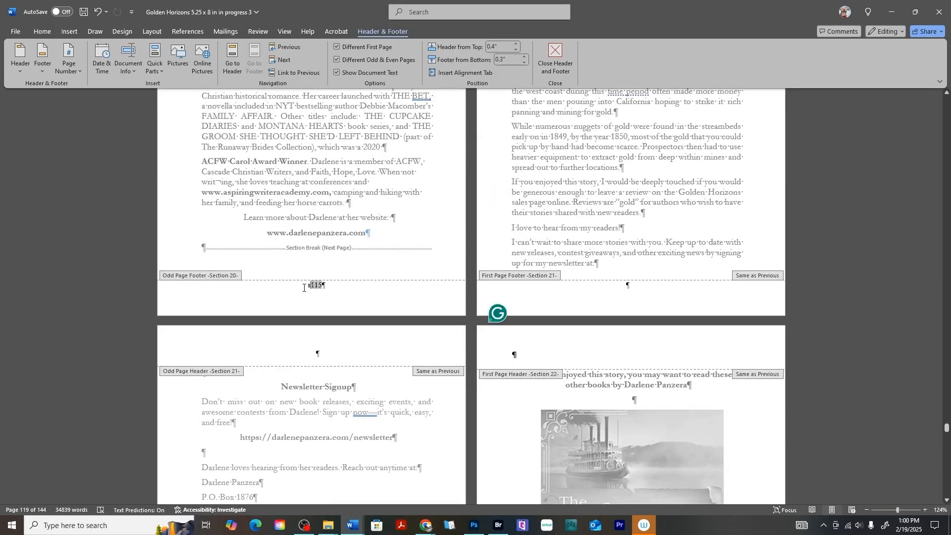
drag(309, 285, 340, 286)
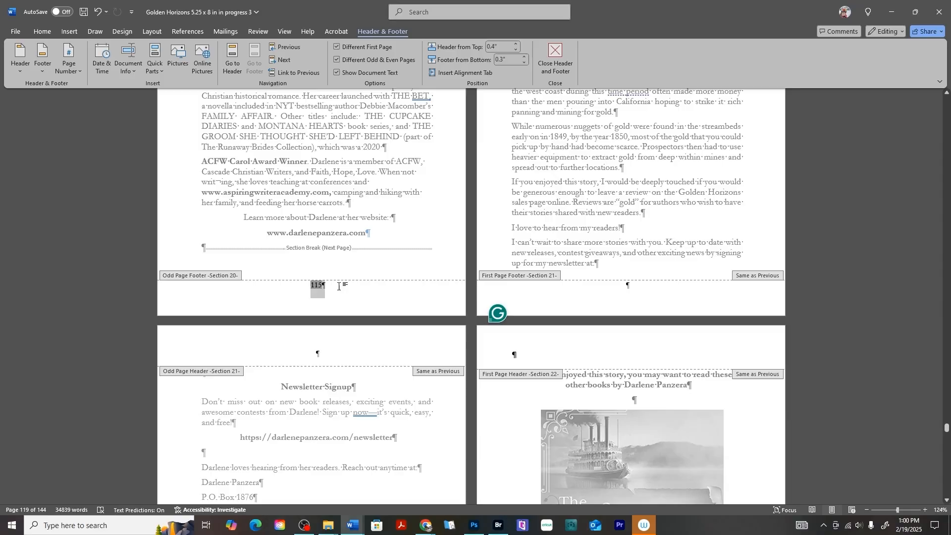
key(Delete)
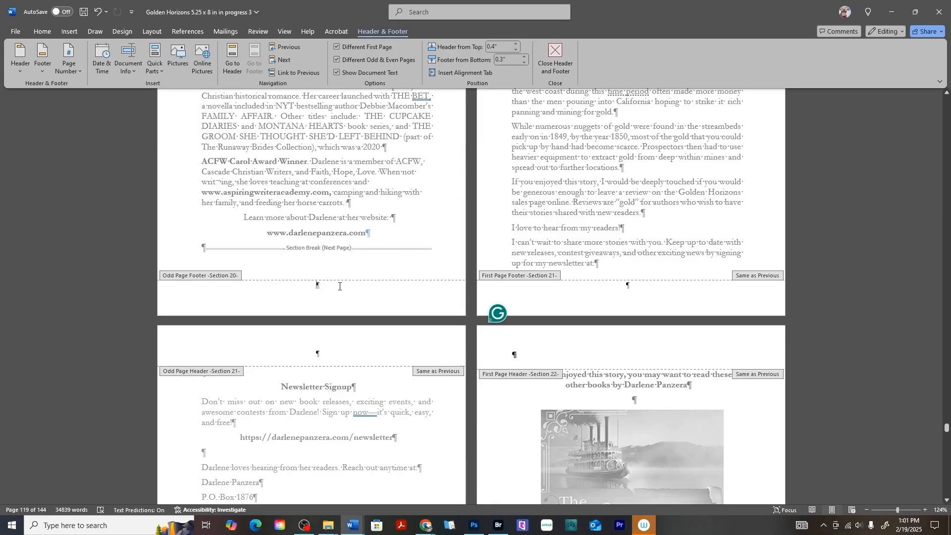
scroll(446, 292, down, 10)
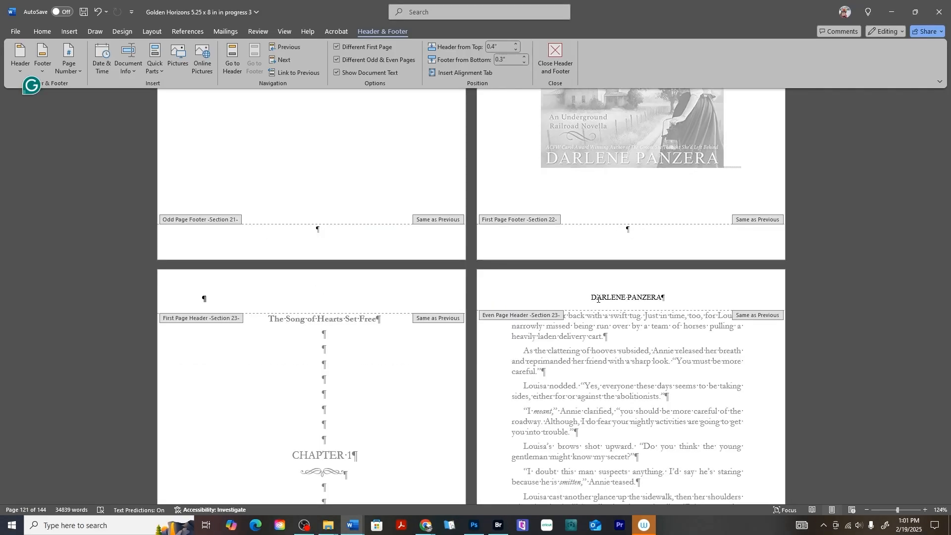
Unlink the Section 23 odd-page header of The Song of Hearts Set Free from the previous section.
scroll(598, 300, down, 5)
scroll(249, 385, up, 9)
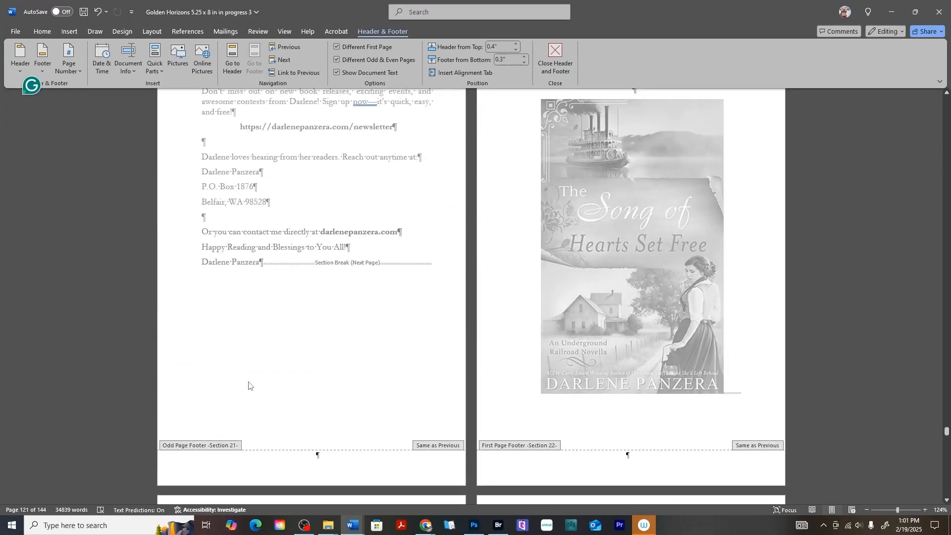
scroll(248, 386, down, 5)
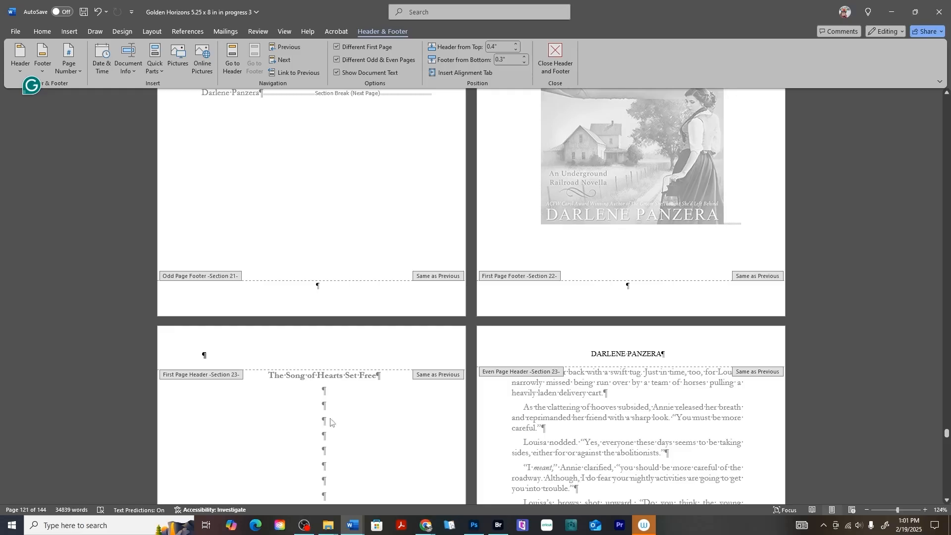
scroll(602, 356, down, 10)
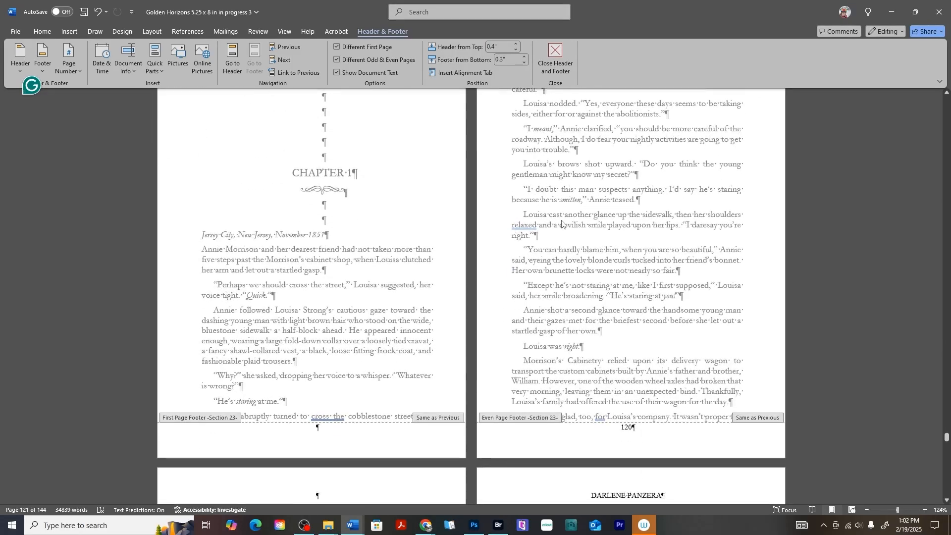
click(309, 354)
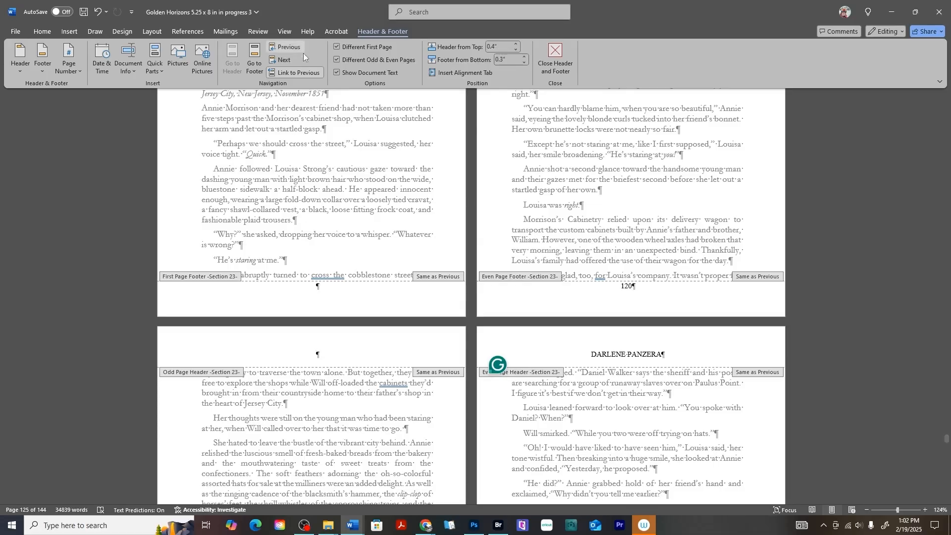
click(294, 73)
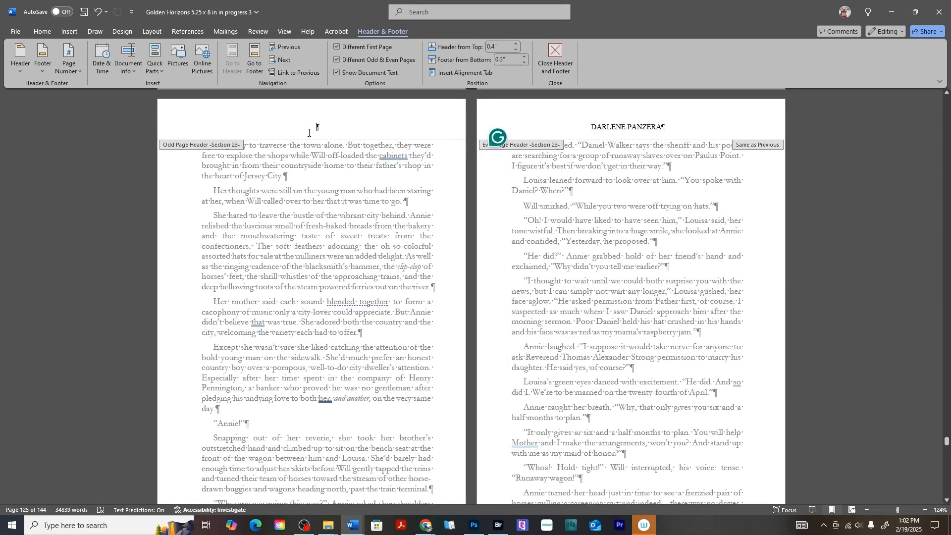
scroll(308, 133, up, 20)
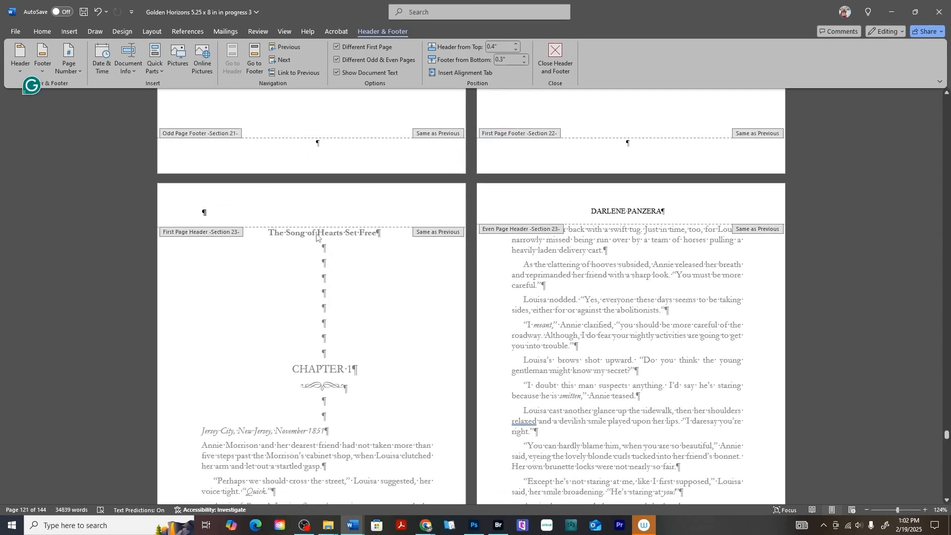
Delete the empty line beneath the excerpt's odd-page header title.
double_click(316, 237)
drag(268, 233, 381, 233)
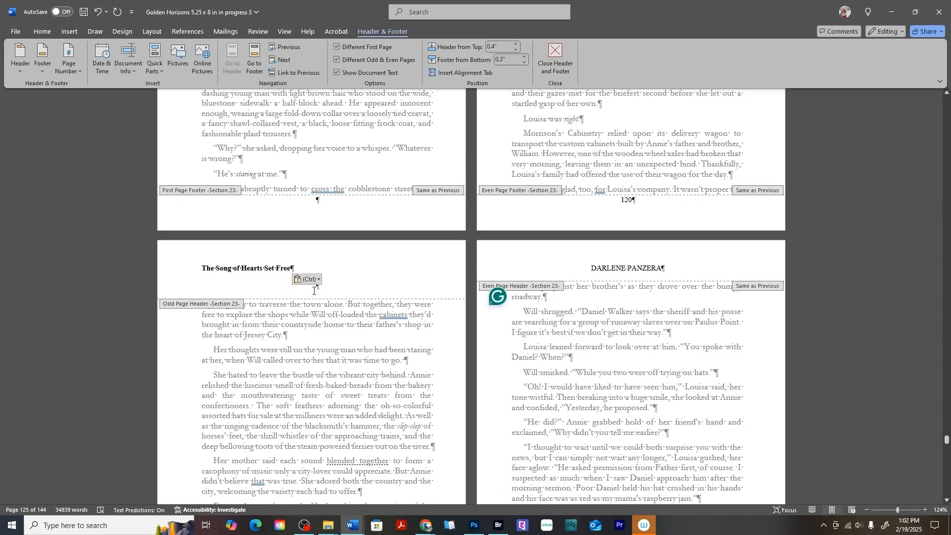
key(BackSpace)
double_click(196, 283)
key(BackSpace)
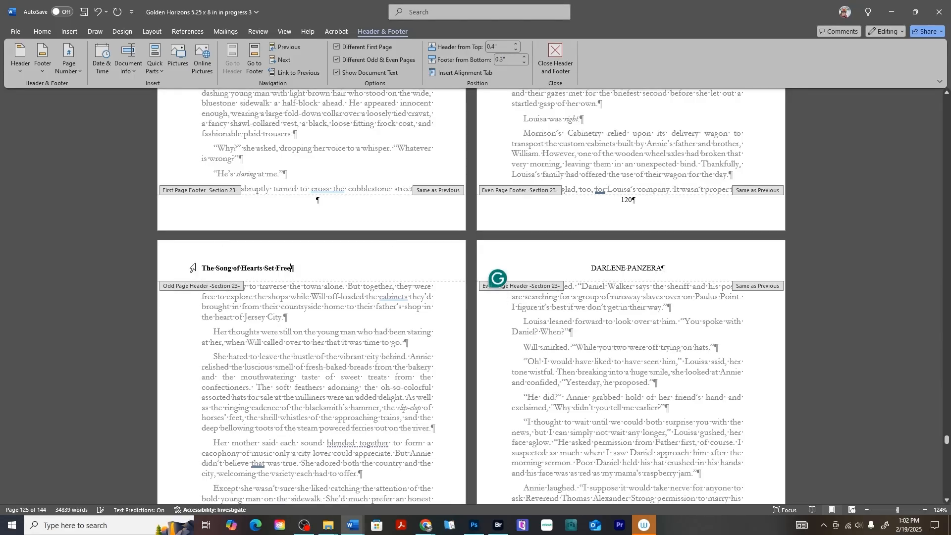
Format the odd-page header title as 11 pt Garamond, not bold, UPPERCASE and centred.
triple_click(266, 263)
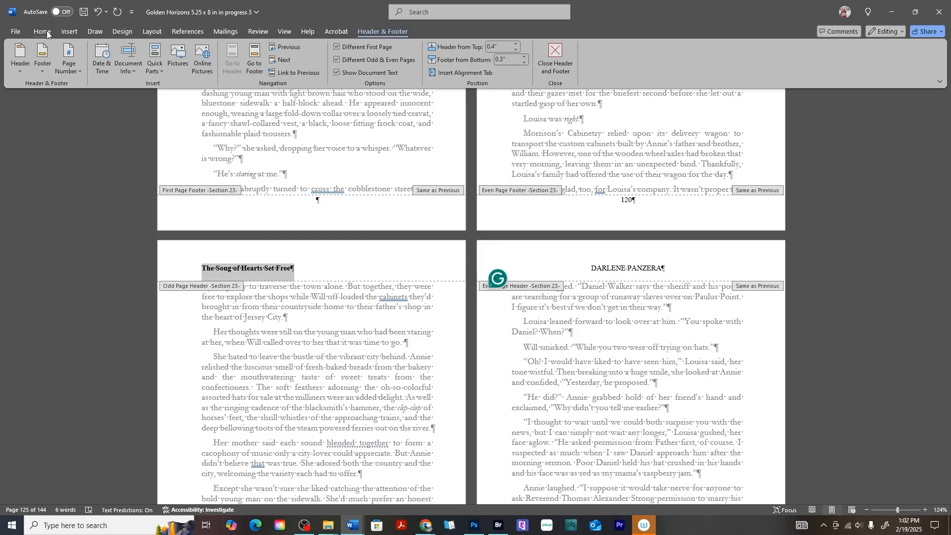
click(43, 31)
click(173, 51)
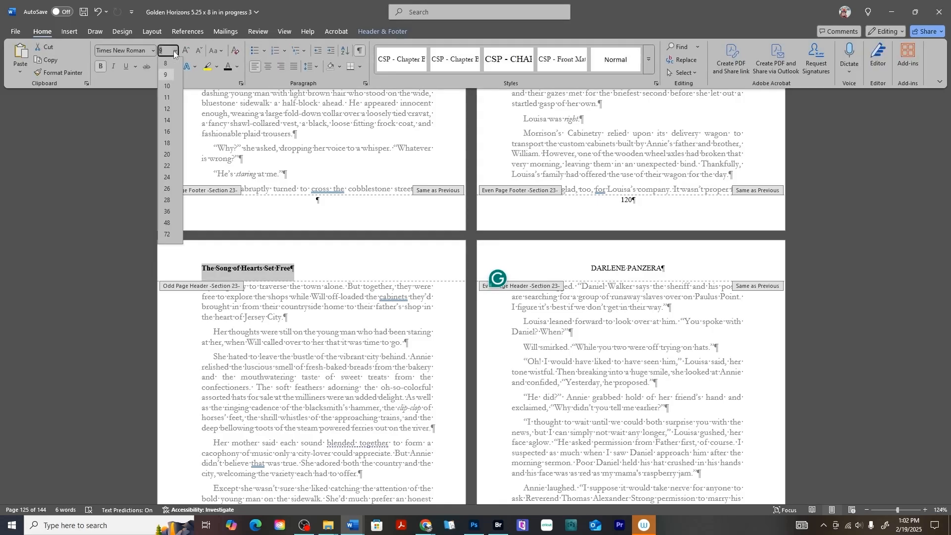
click(168, 97)
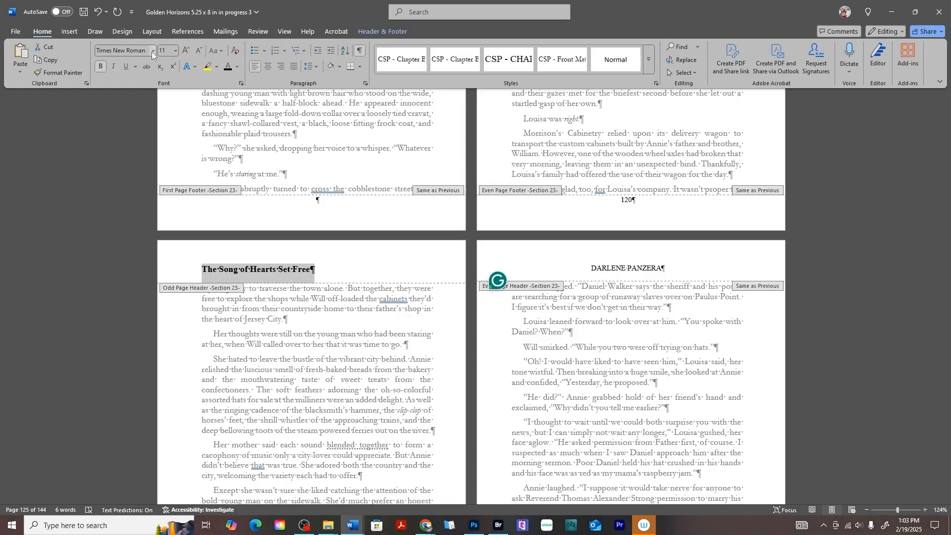
click(151, 51)
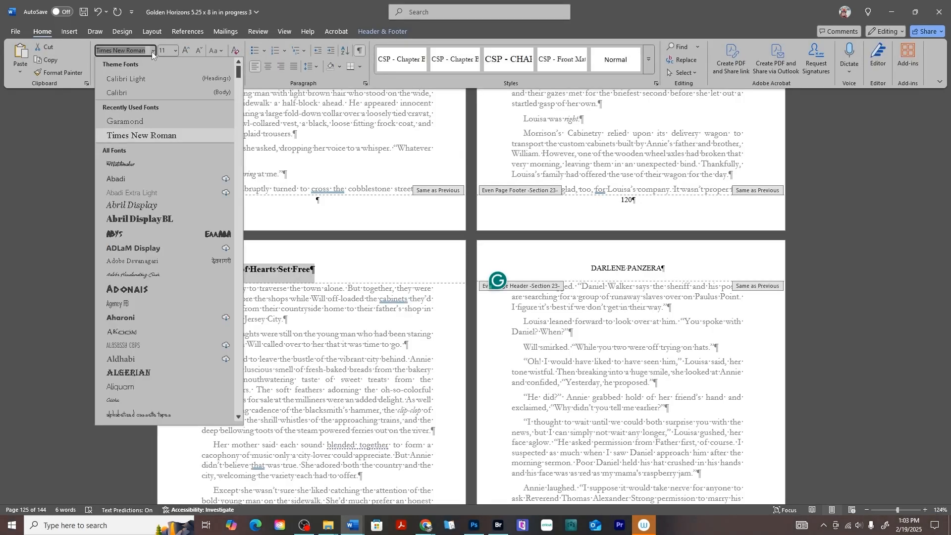
click(160, 125)
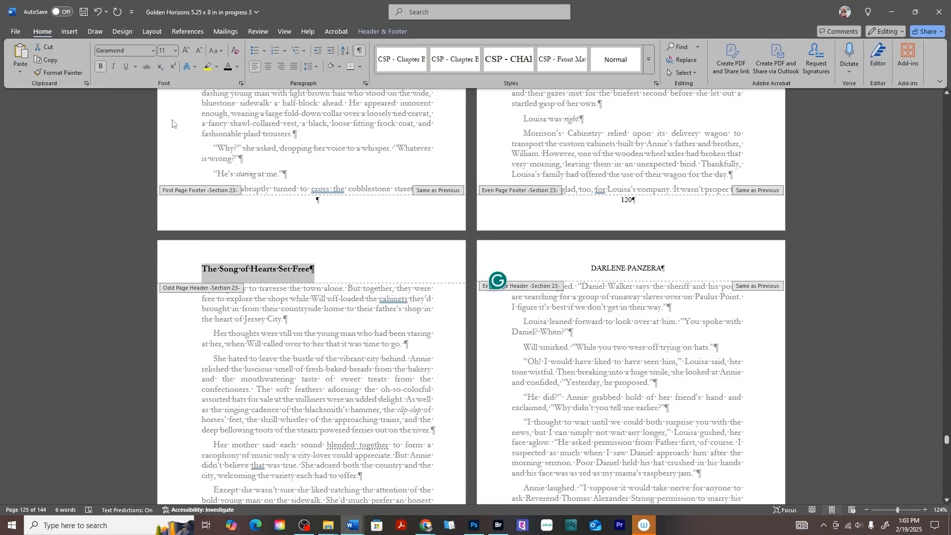
click(99, 68)
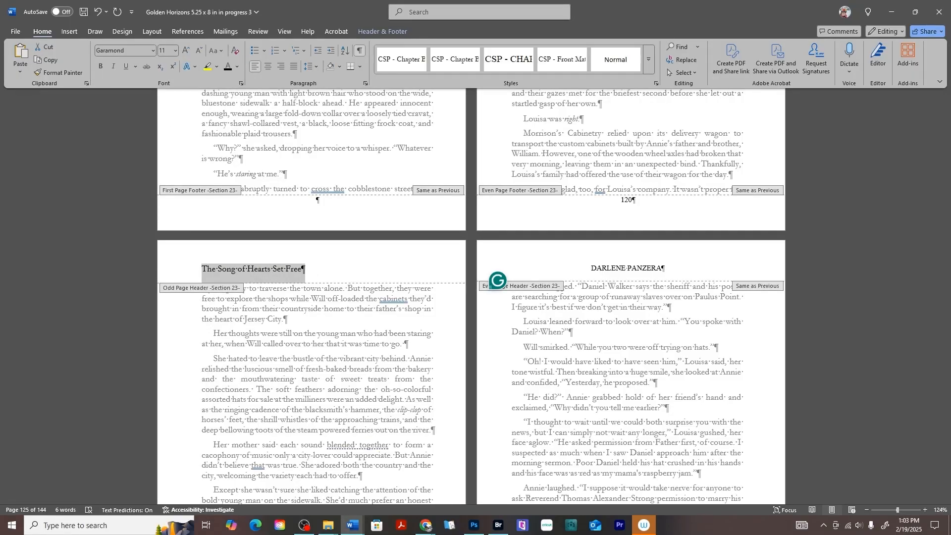
click(216, 50)
click(260, 92)
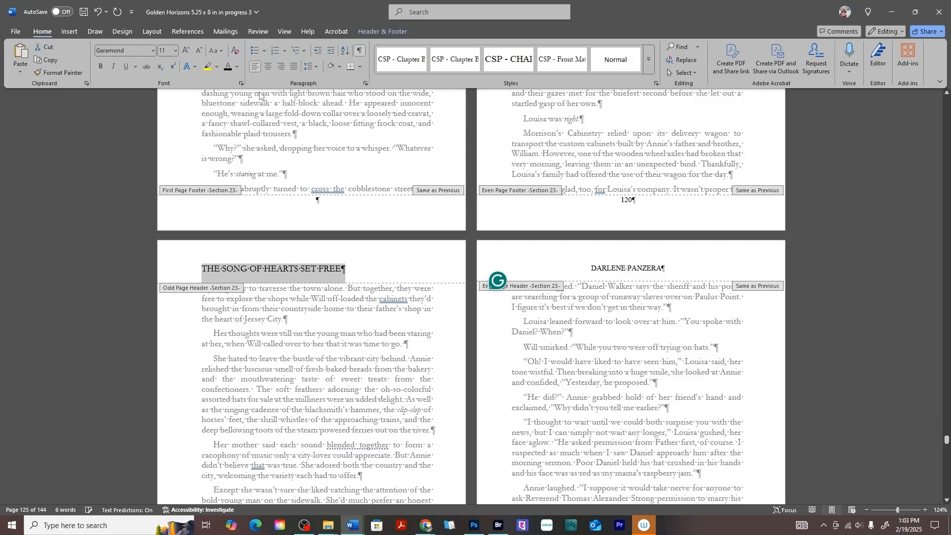
click(269, 66)
scroll(241, 301, up, 15)
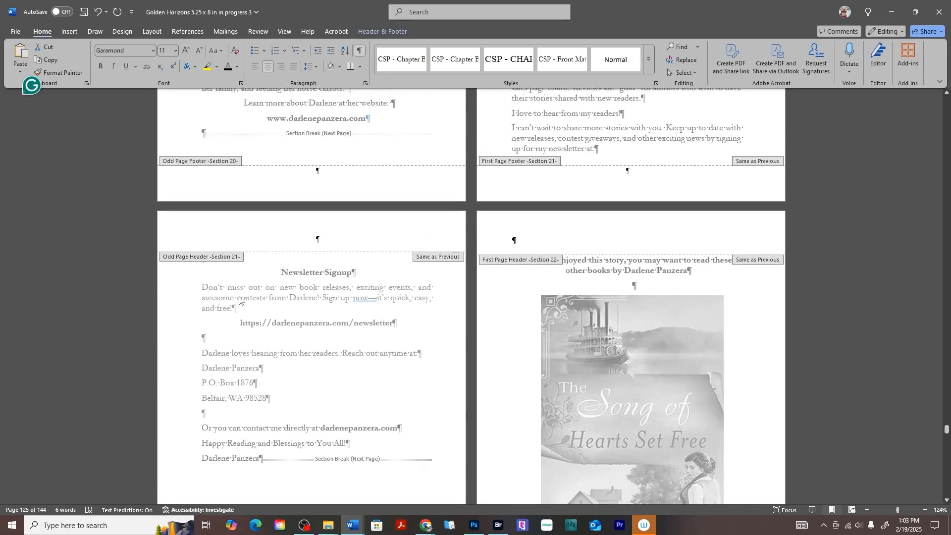
Change the DARLENE PANZERA even-page header font to Garamond.
scroll(474, 304, down, 12)
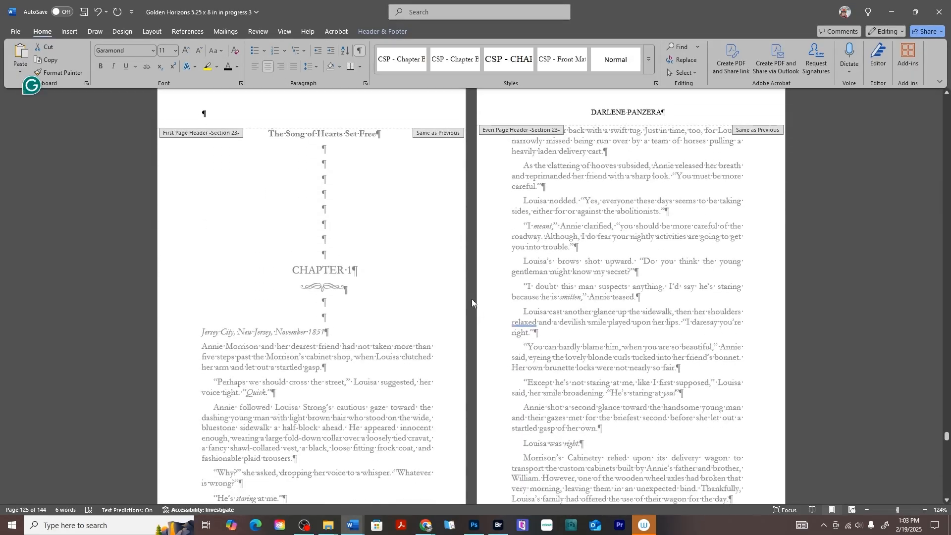
scroll(459, 297, down, 8)
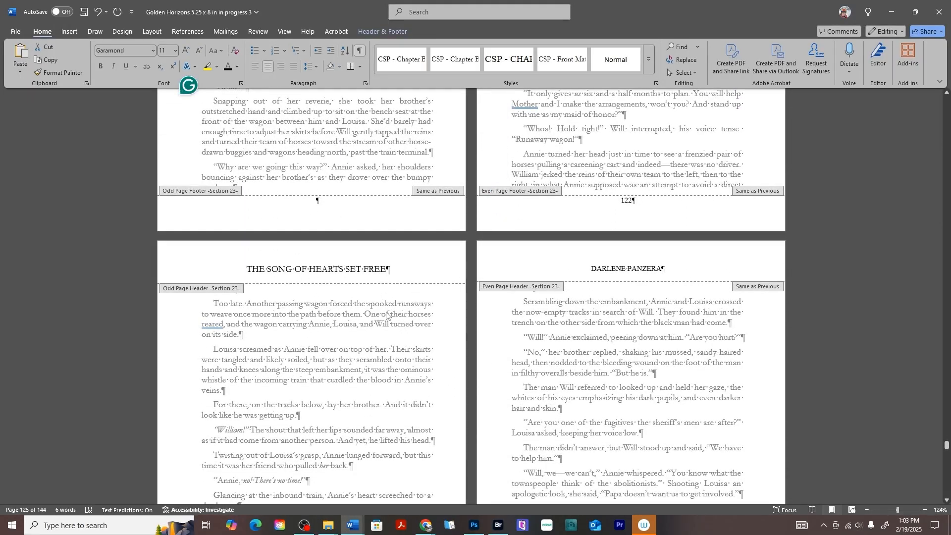
triple_click(600, 271)
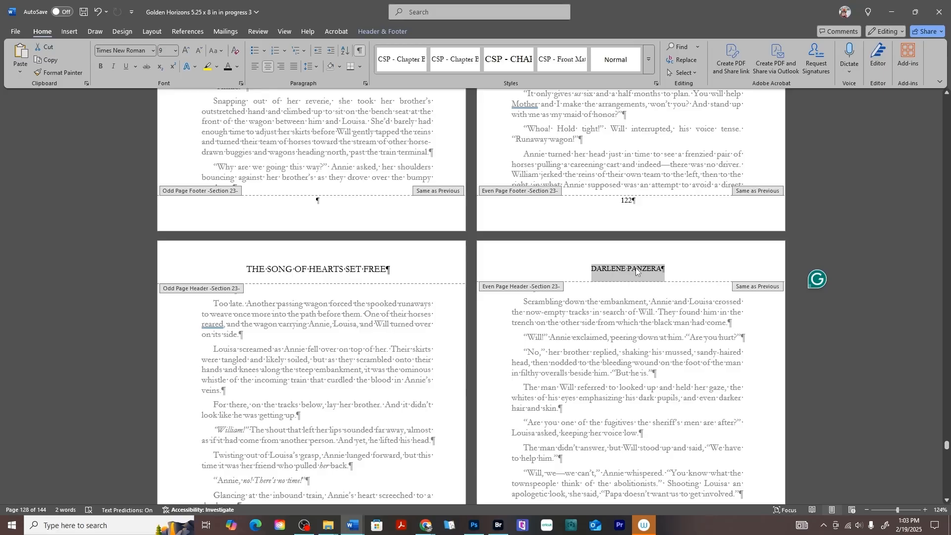
click(154, 51)
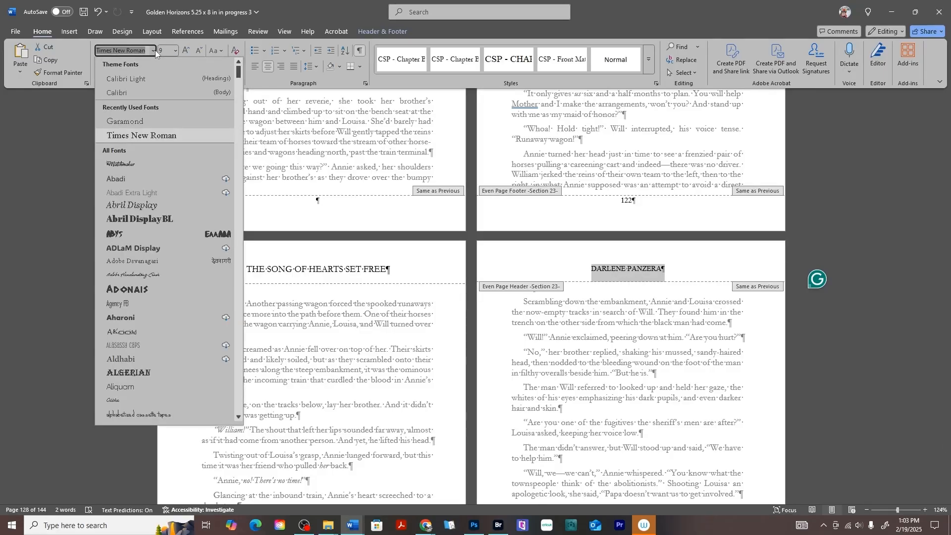
click(153, 121)
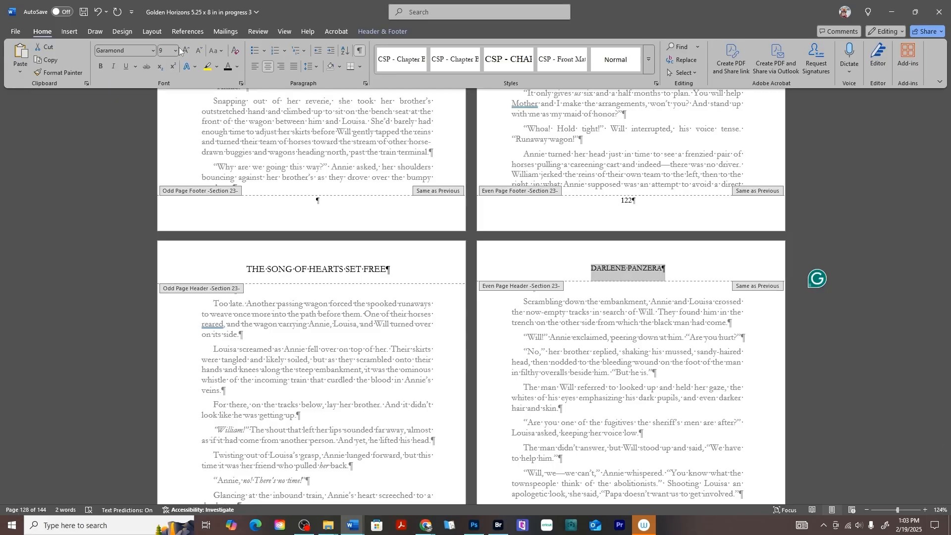
Delete the stray book title line above Chapter 1.
click(371, 269)
drag(402, 265, 223, 258)
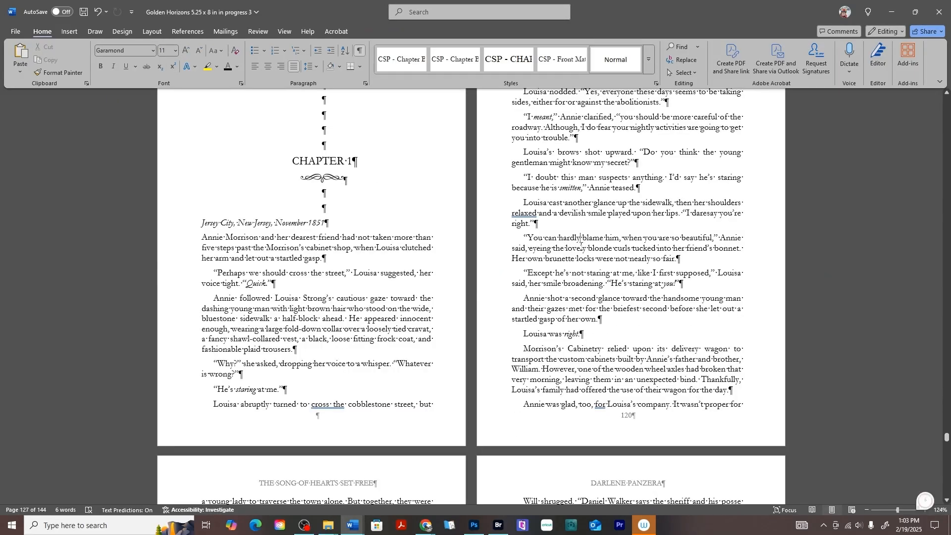
scroll(343, 201, up, 6)
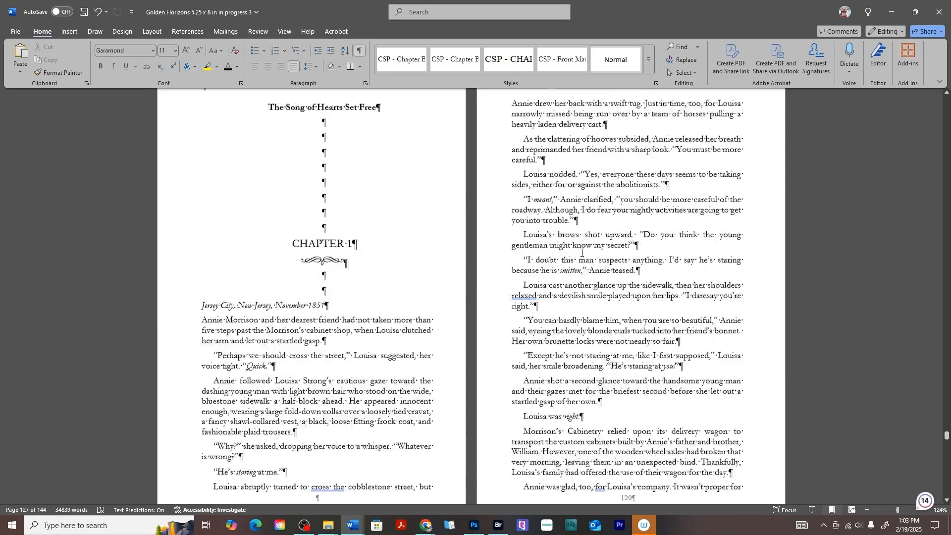
drag(271, 190, 393, 194)
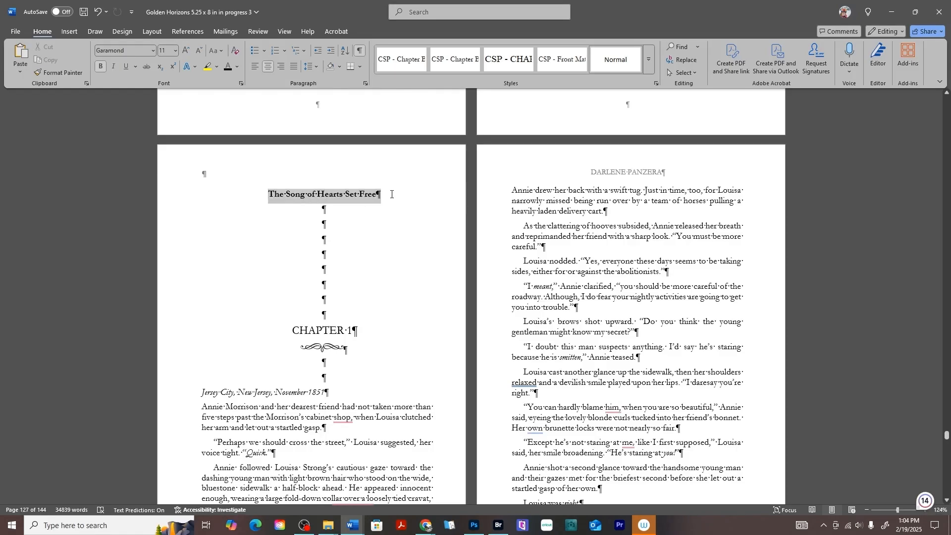
key(Delete)
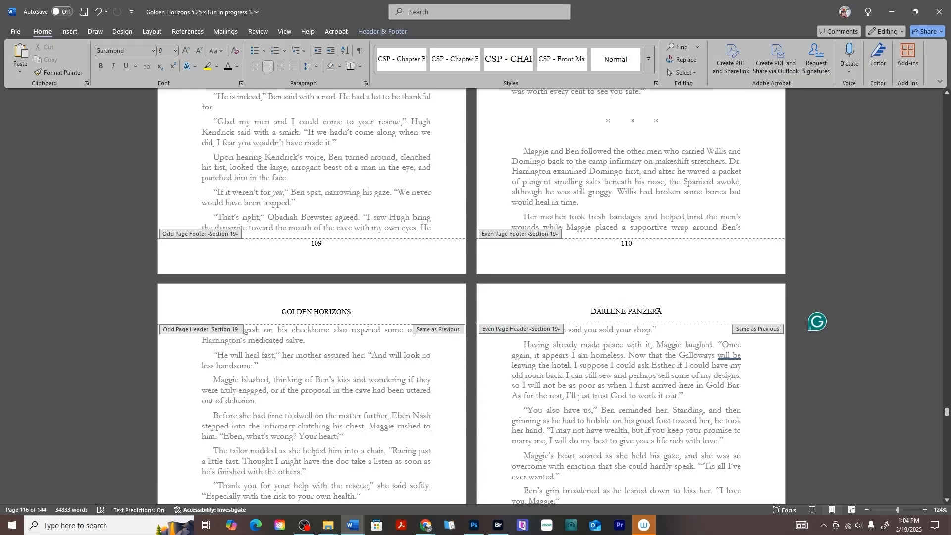
Change the GOLDEN HORIZONS header font to Garamond.
triple_click(319, 312)
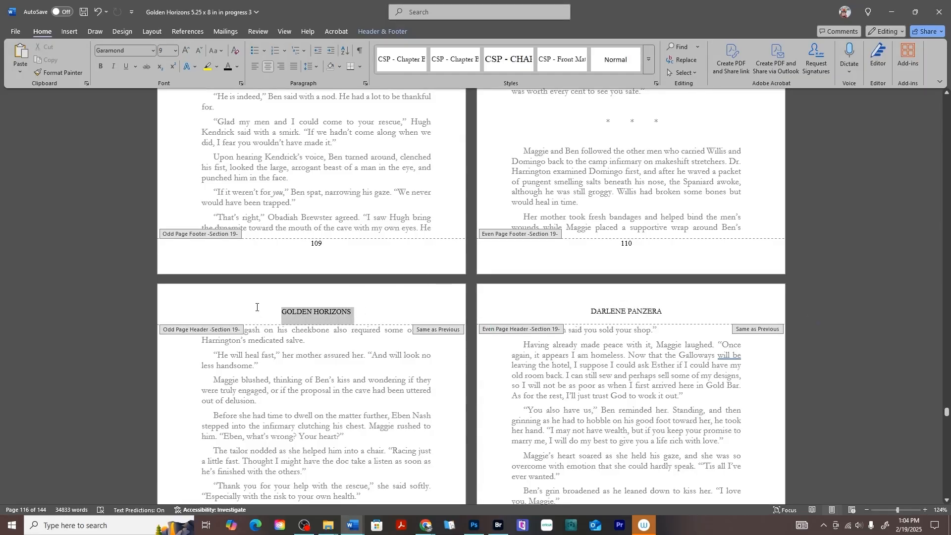
click(153, 50)
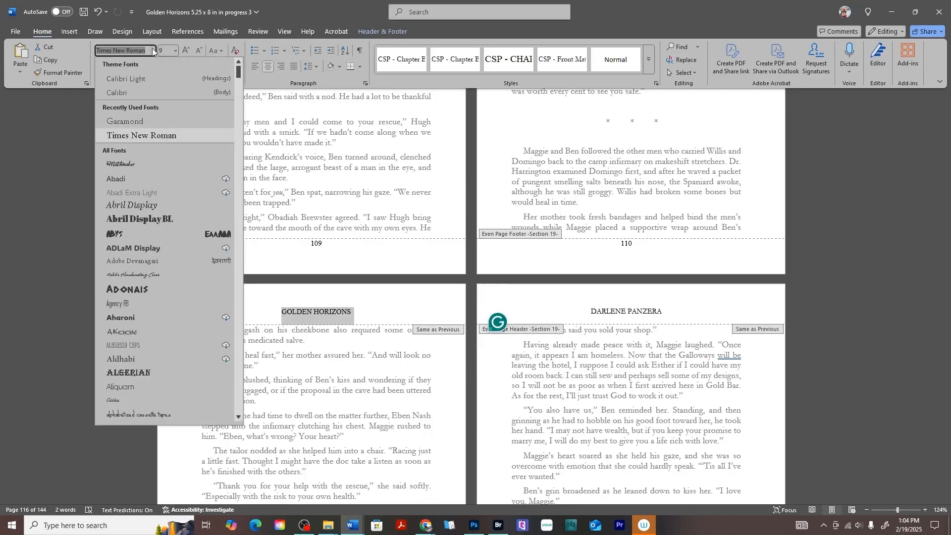
click(147, 121)
scroll(359, 273, up, 10)
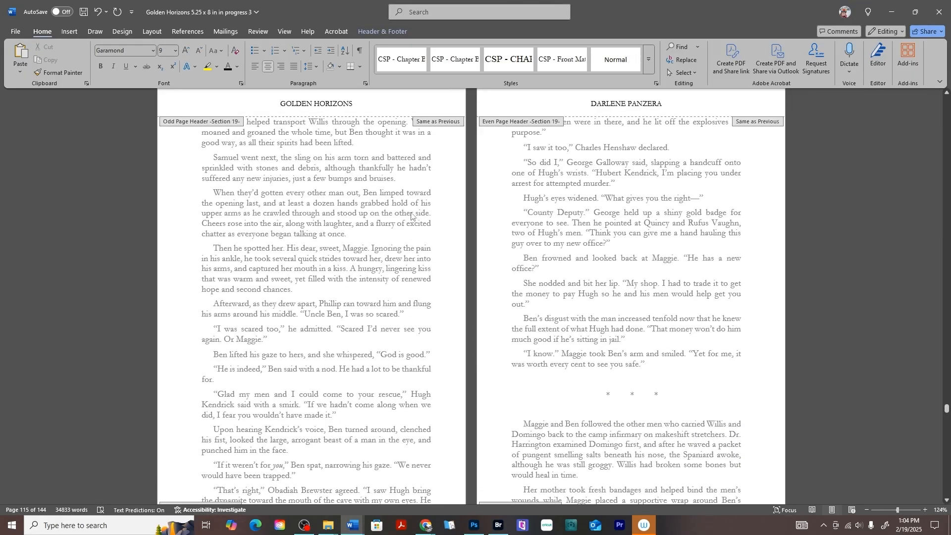
Scroll through the Section 18–19 headers back to the Chapter 1 opening spread.
scroll(328, 275, up, 15)
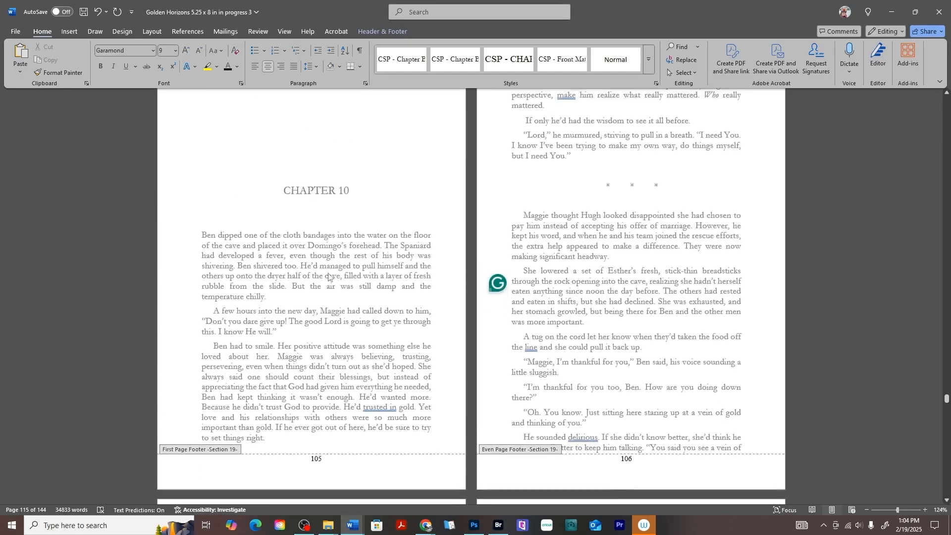
scroll(329, 277, down, 6)
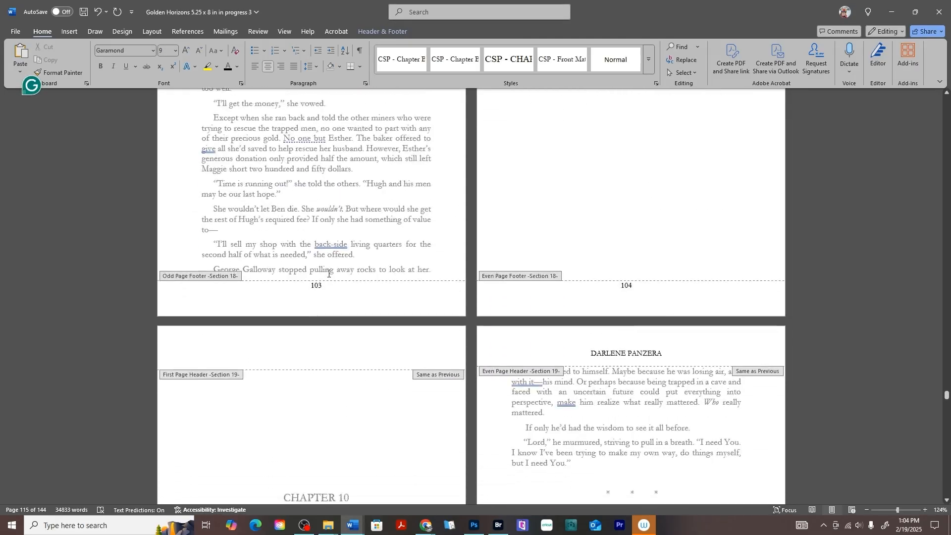
scroll(545, 297, up, 16)
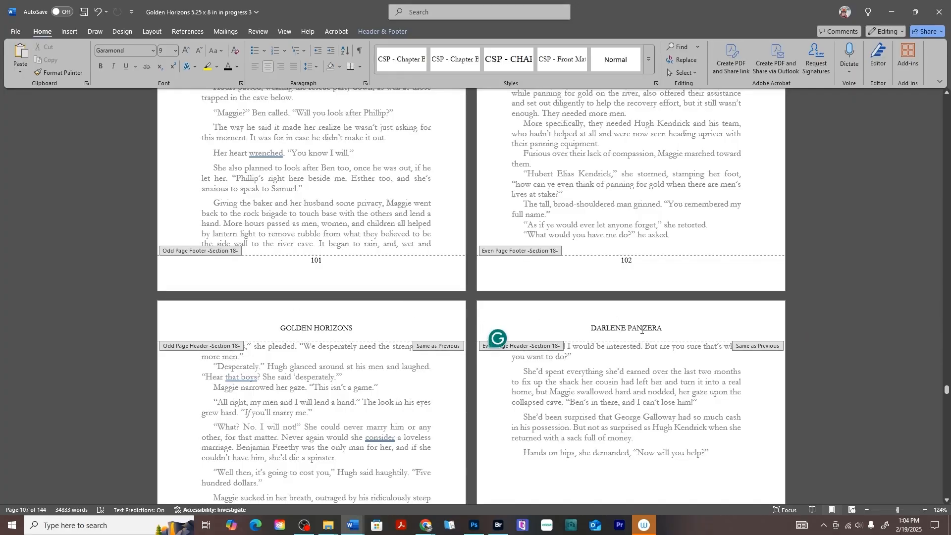
scroll(308, 299, up, 14)
scroll(388, 301, down, 8)
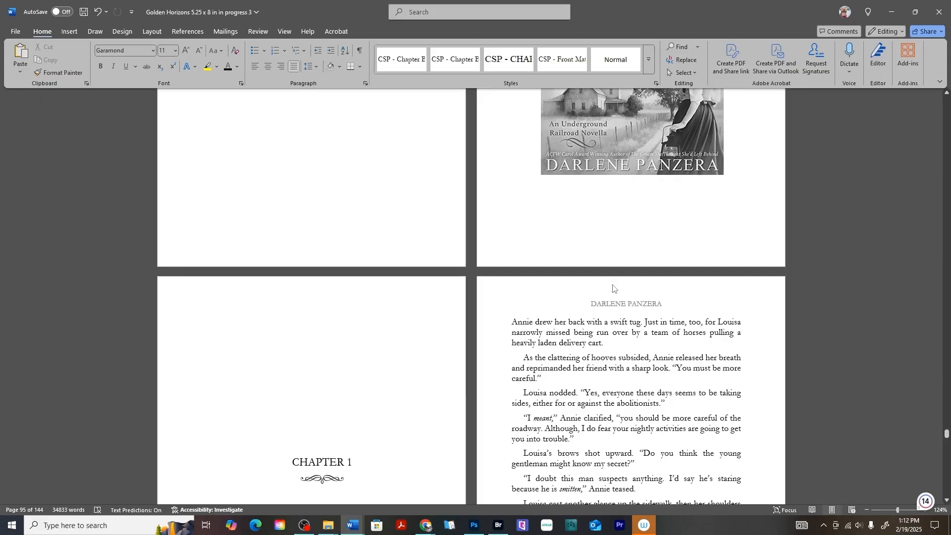
scroll(613, 289, down, 6)
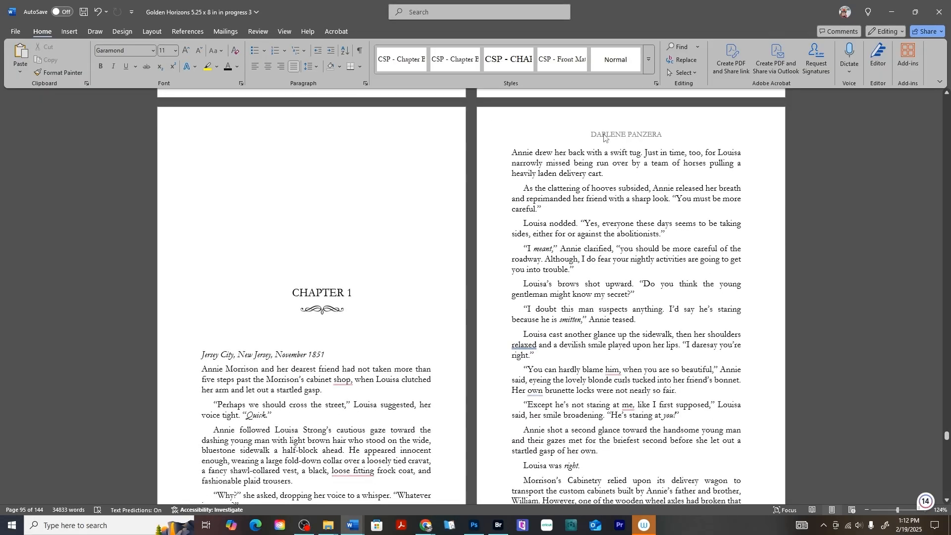
Scroll past the end of Golden Horizons on page 113 to the Chapter 1 and page 120 spread.
scroll(646, 138, down, 11)
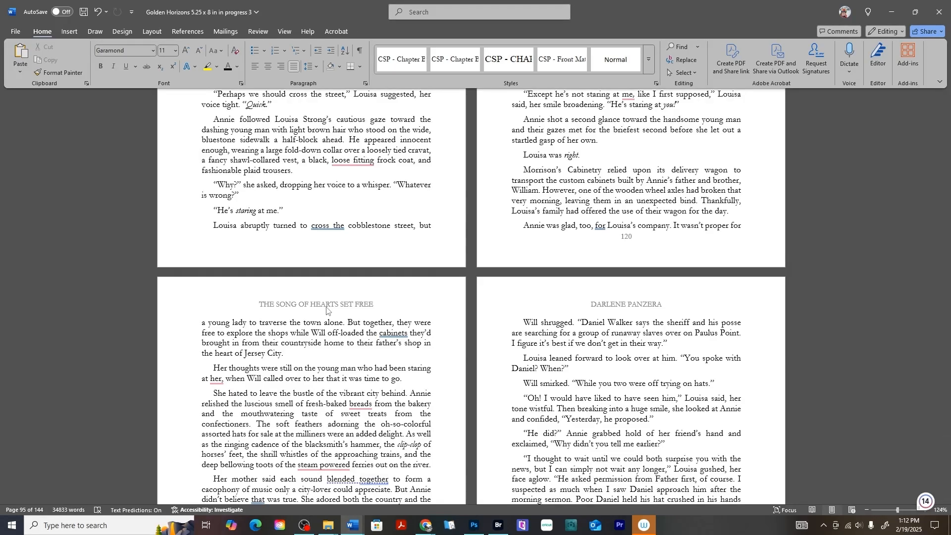
scroll(326, 309, up, 6)
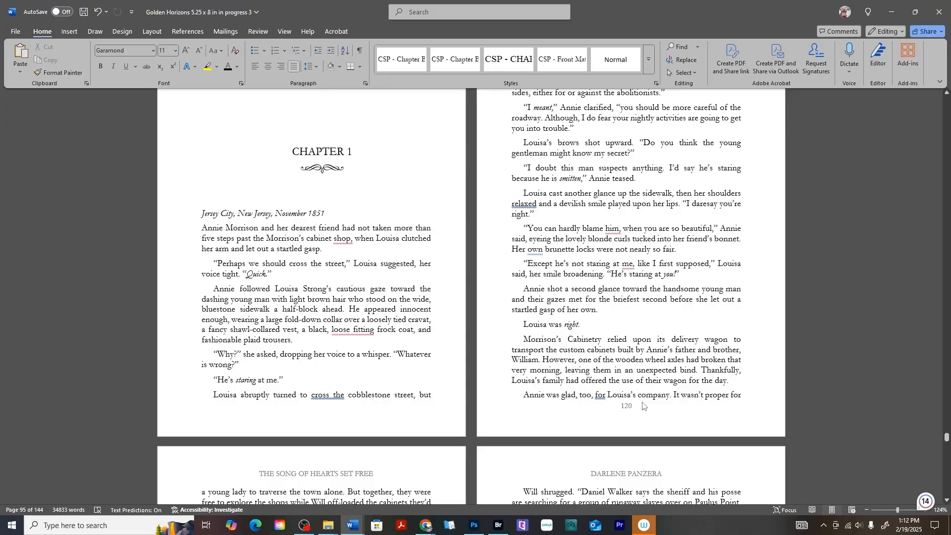
scroll(637, 410, up, 15)
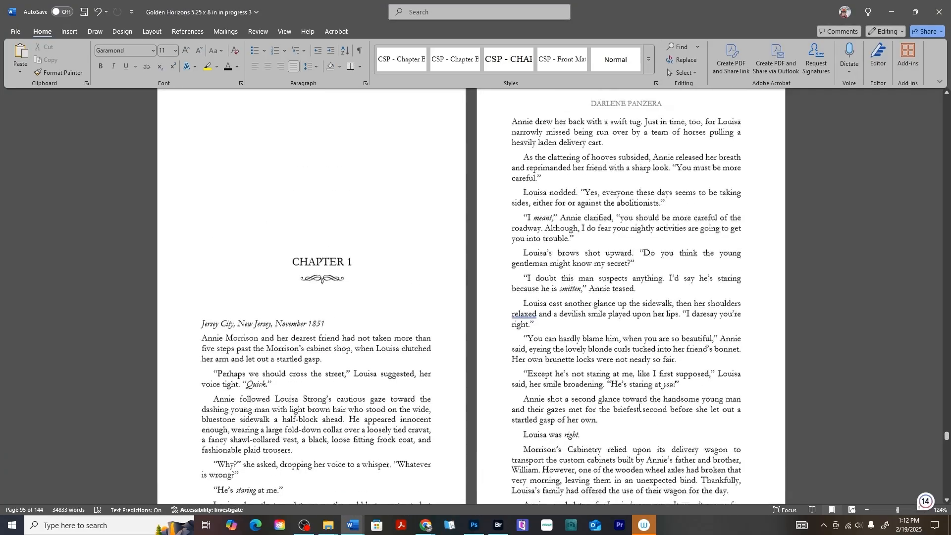
scroll(641, 410, up, 15)
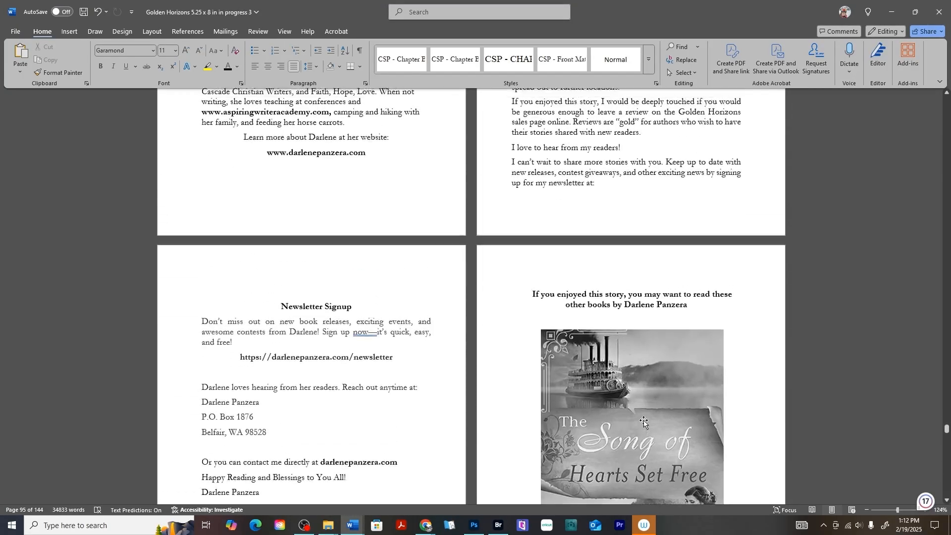
scroll(644, 424, up, 5)
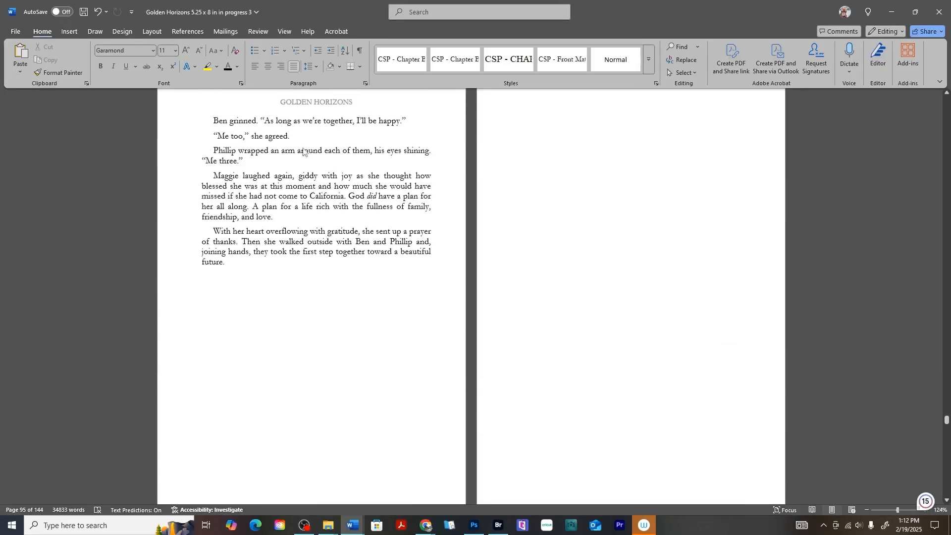
scroll(347, 445, down, 3)
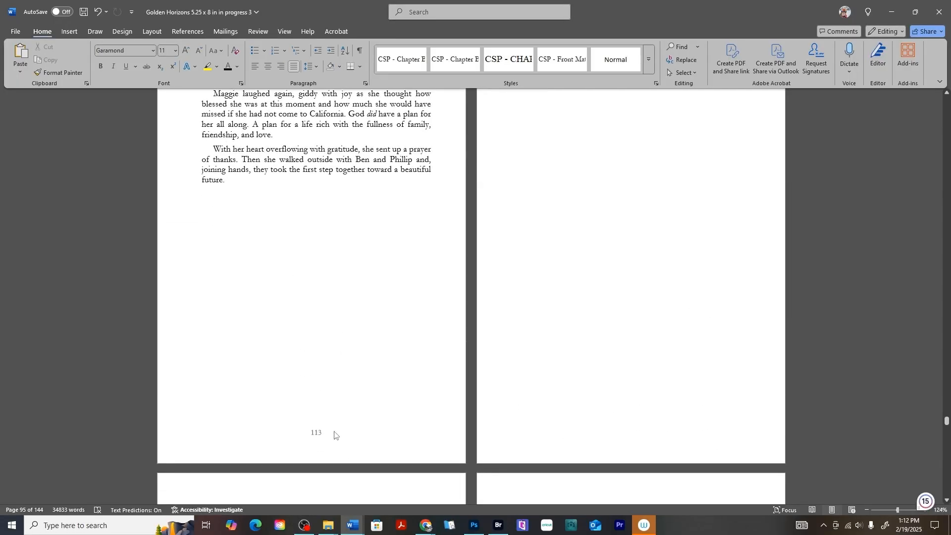
scroll(469, 405, down, 20)
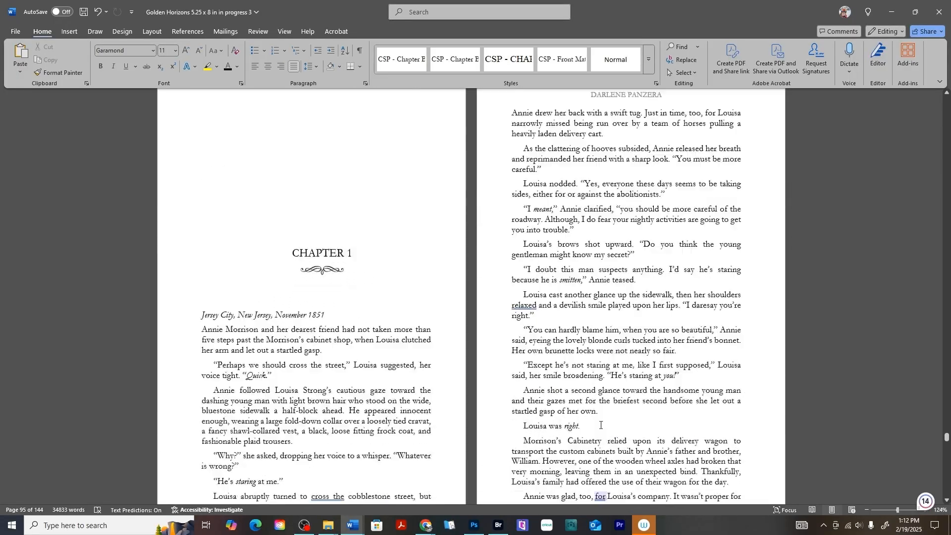
Open footer editing on the Chapter 1 spread and select page number 120 in the even-page footer.
double_click(618, 439)
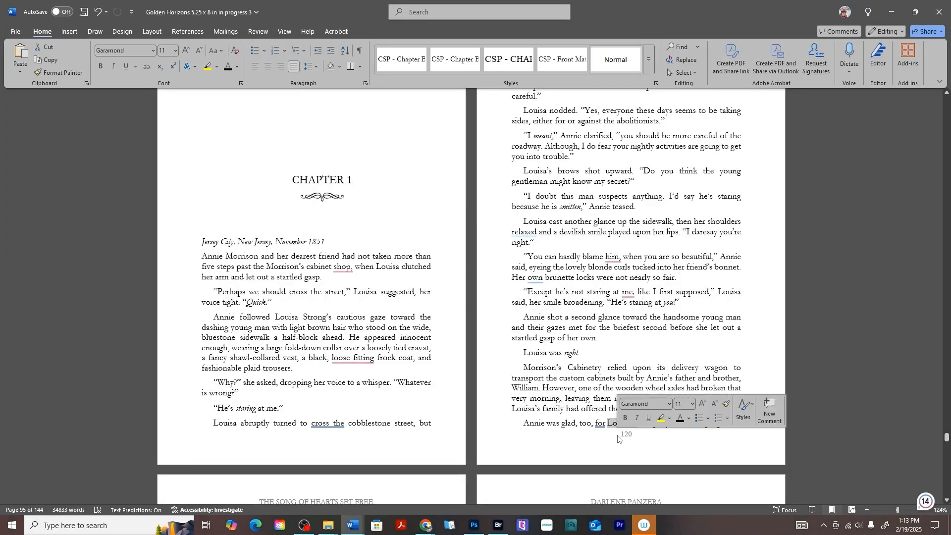
double_click(626, 436)
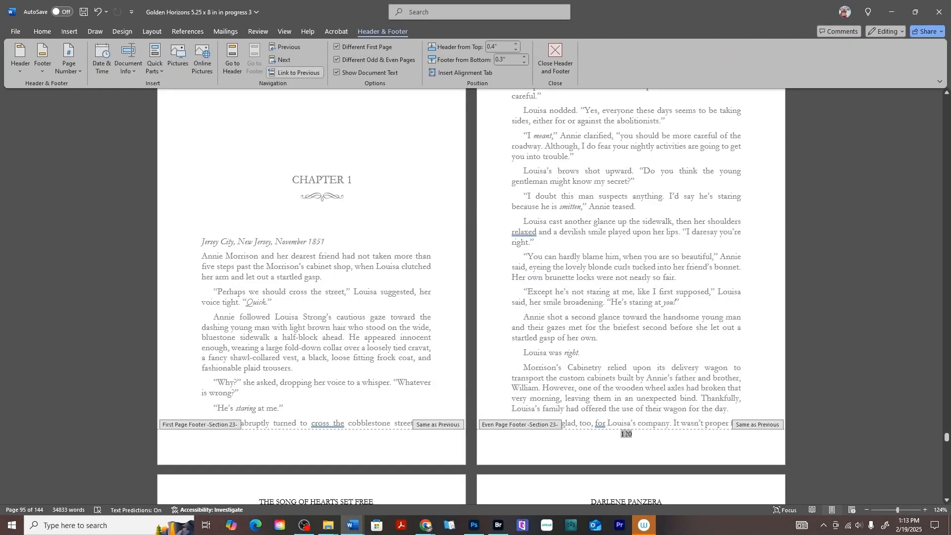
double_click(625, 435)
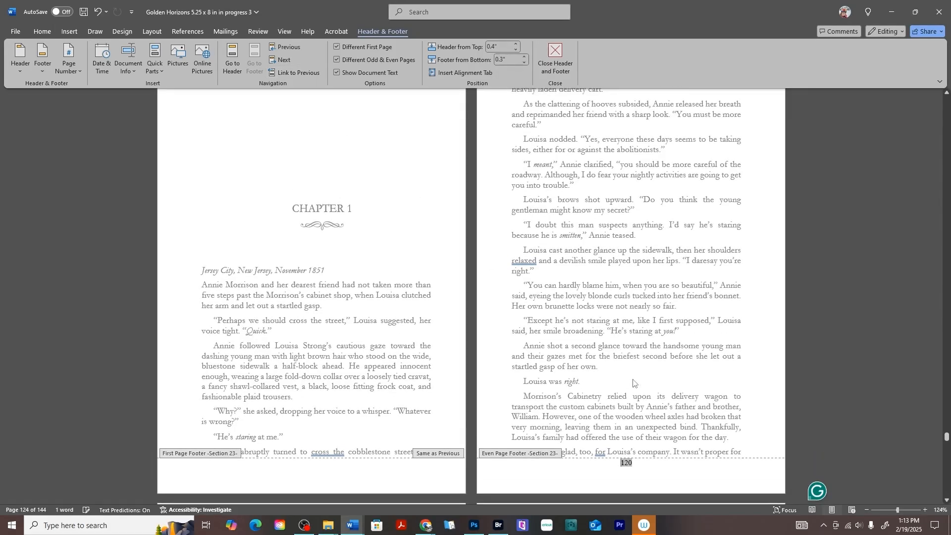
scroll(641, 415, down, 2)
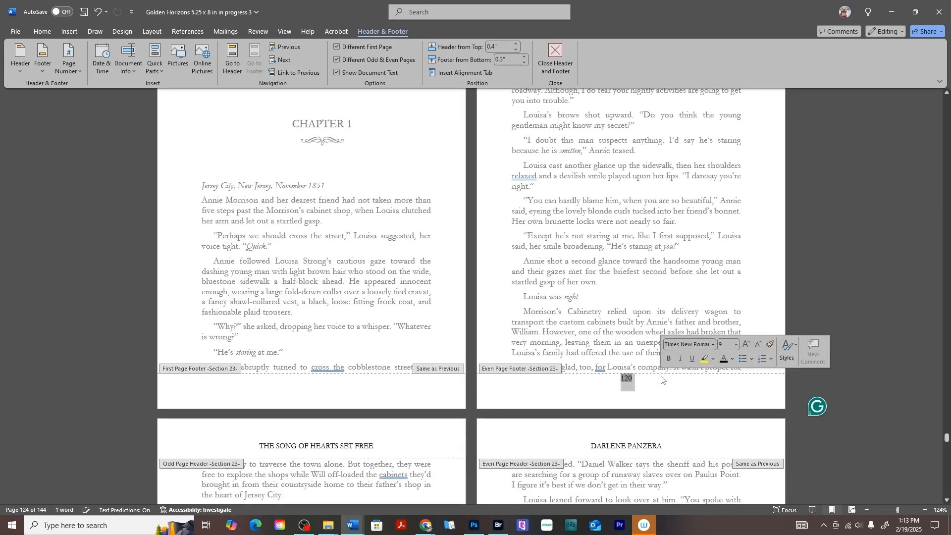
Delete the page number 120 from the footer.
key(Delete)
scroll(660, 377, up, 15)
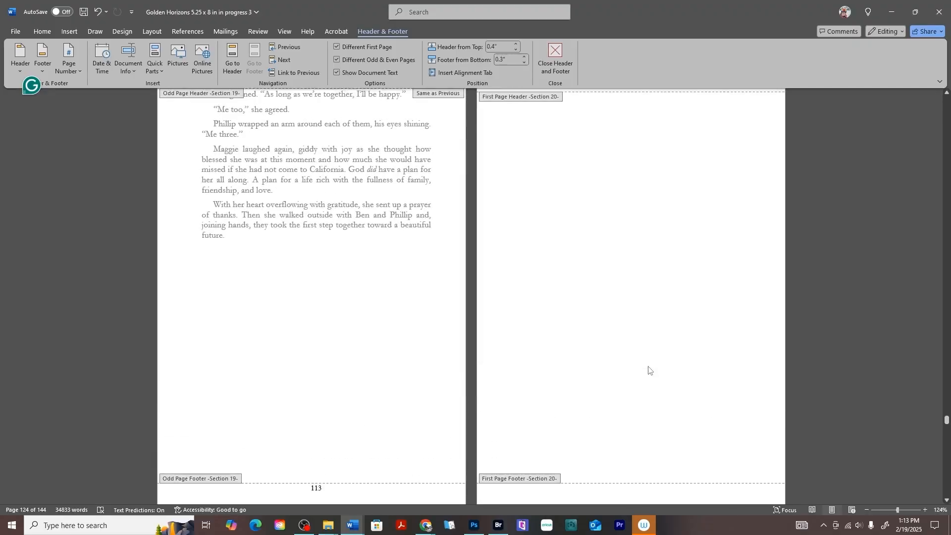
scroll(737, 278, up, 3)
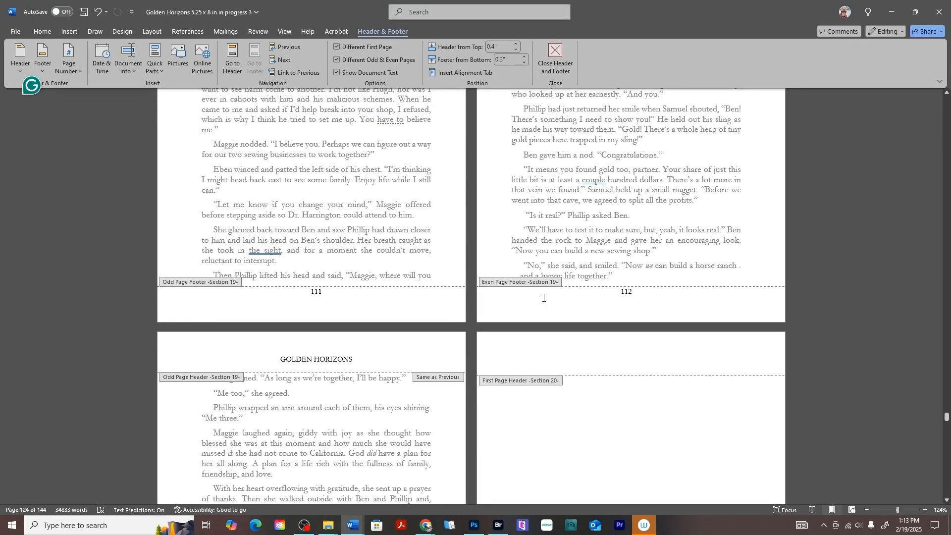
scroll(728, 290, up, 5)
Scroll down past the Song of Hearts, Bet You'll Marry Me and Montana Hearts promotion pages to Section 24.
scroll(730, 302, down, 20)
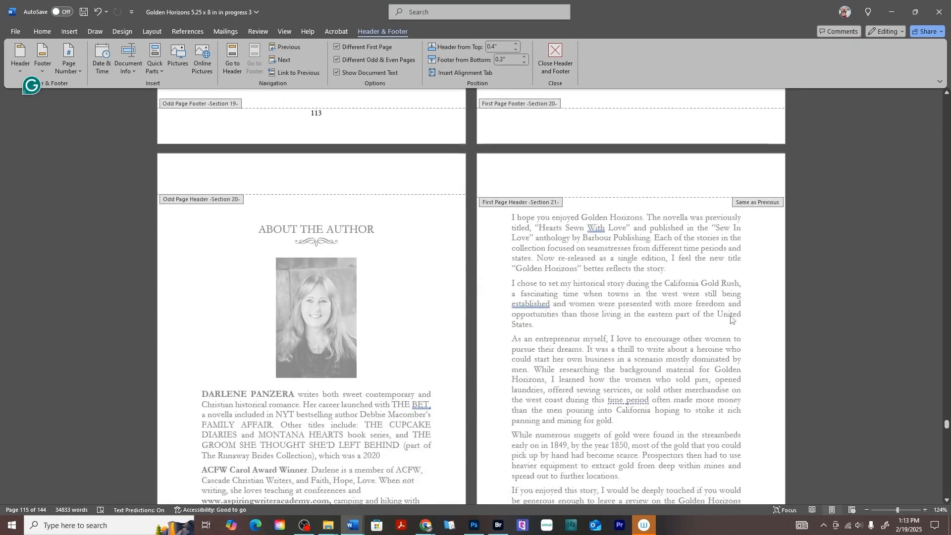
scroll(644, 297, down, 20)
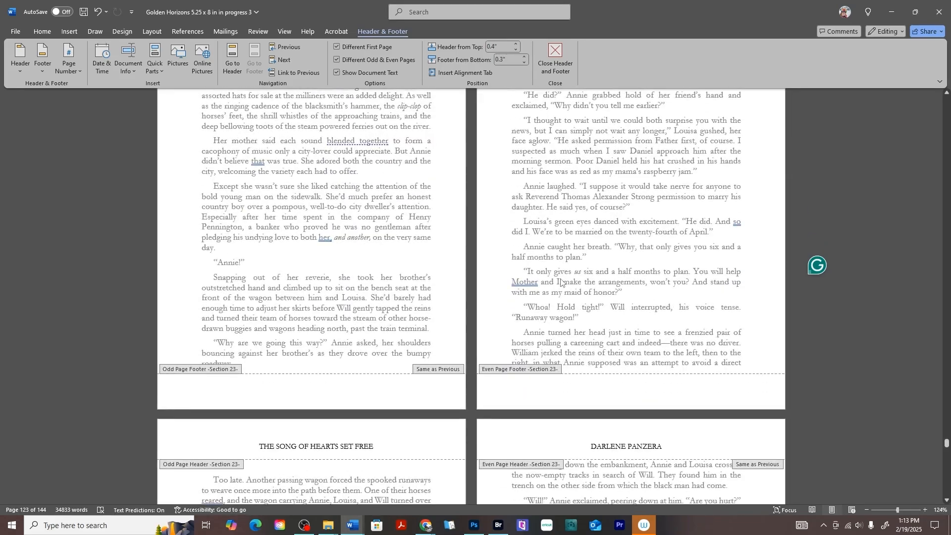
scroll(535, 268, down, 10)
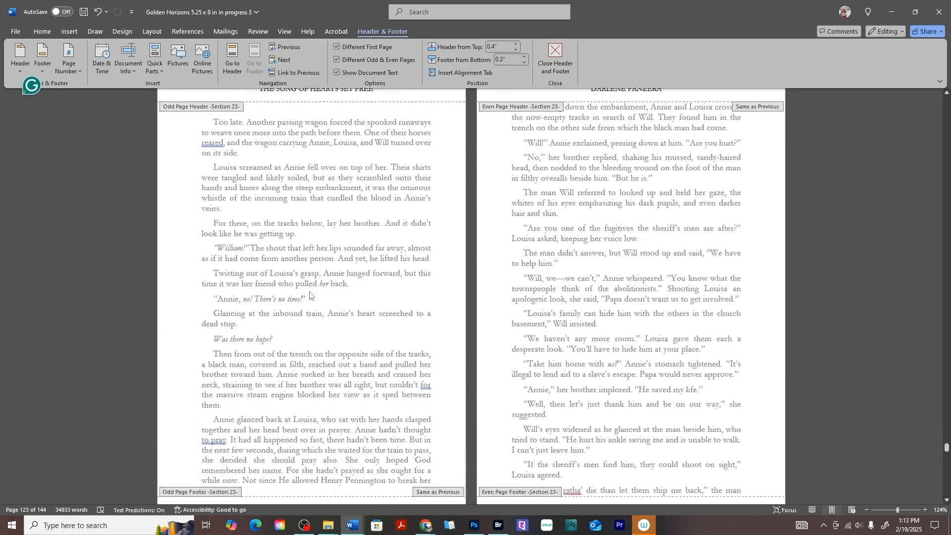
scroll(546, 241, down, 7)
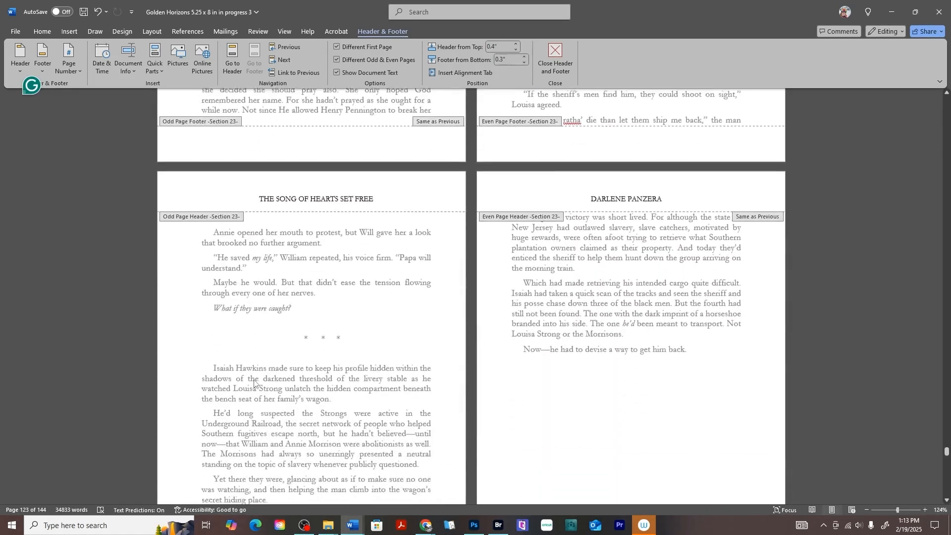
scroll(658, 403, down, 5)
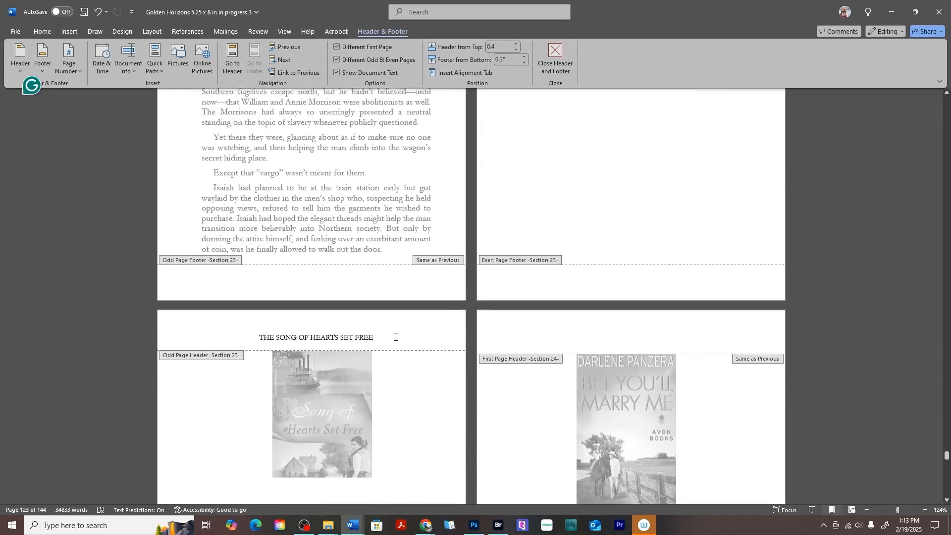
scroll(687, 258, down, 5)
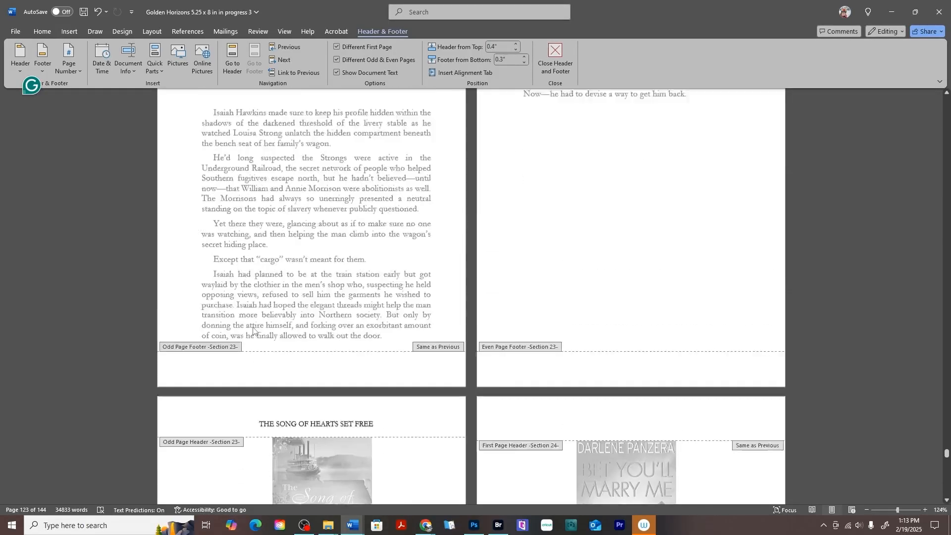
scroll(687, 258, down, 4)
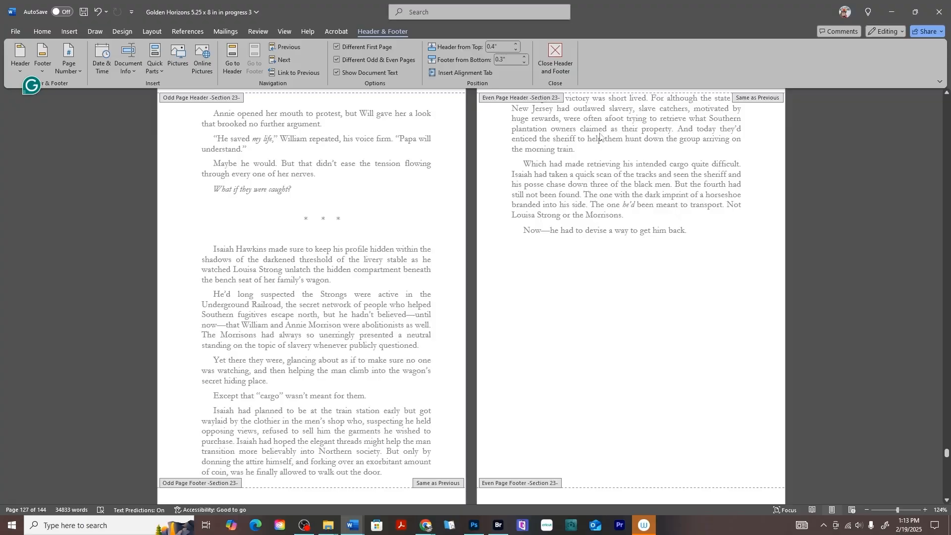
scroll(339, 194, up, 4)
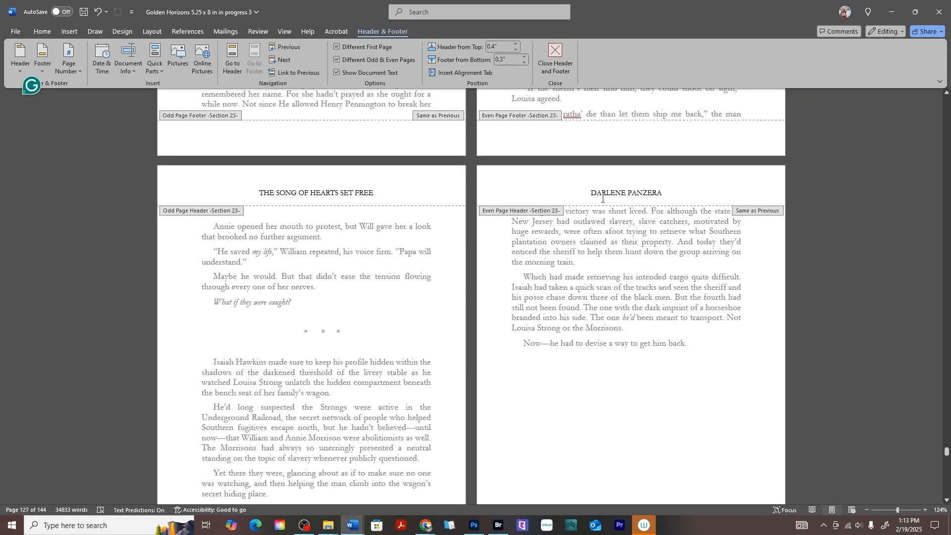
scroll(397, 241, down, 8)
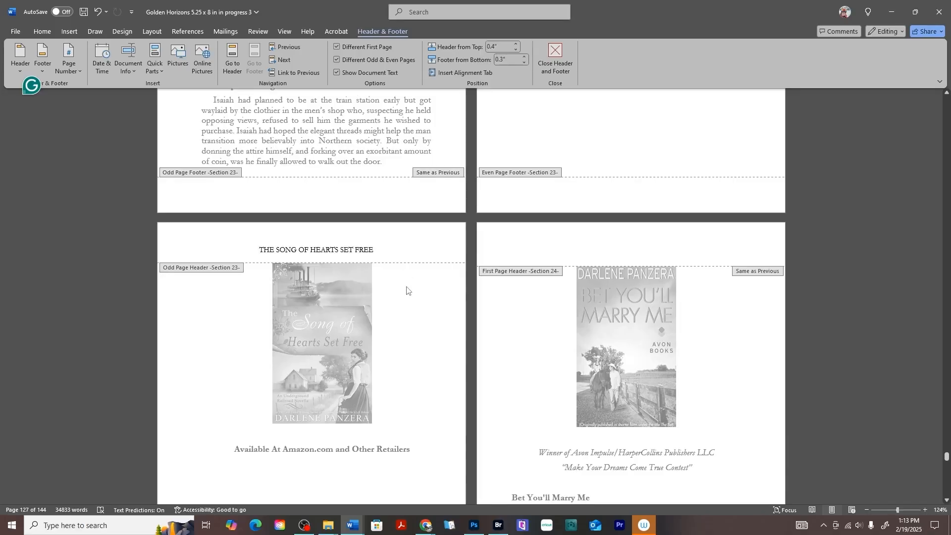
scroll(390, 253, down, 7)
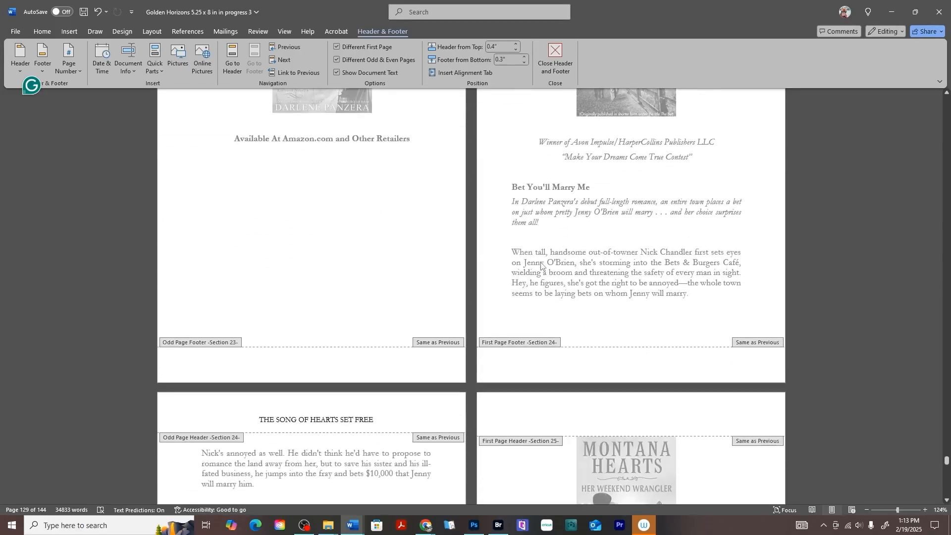
scroll(541, 266, down, 2)
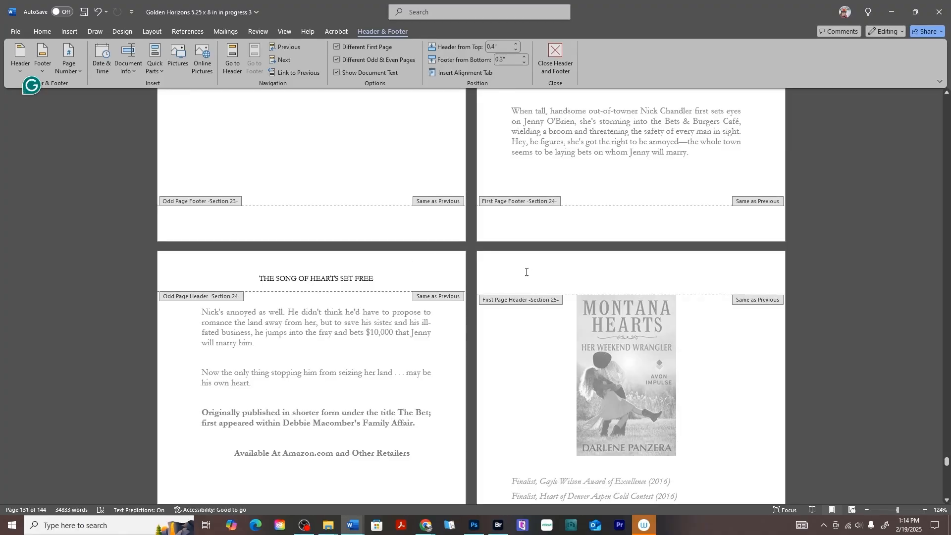
scroll(527, 272, up, 7)
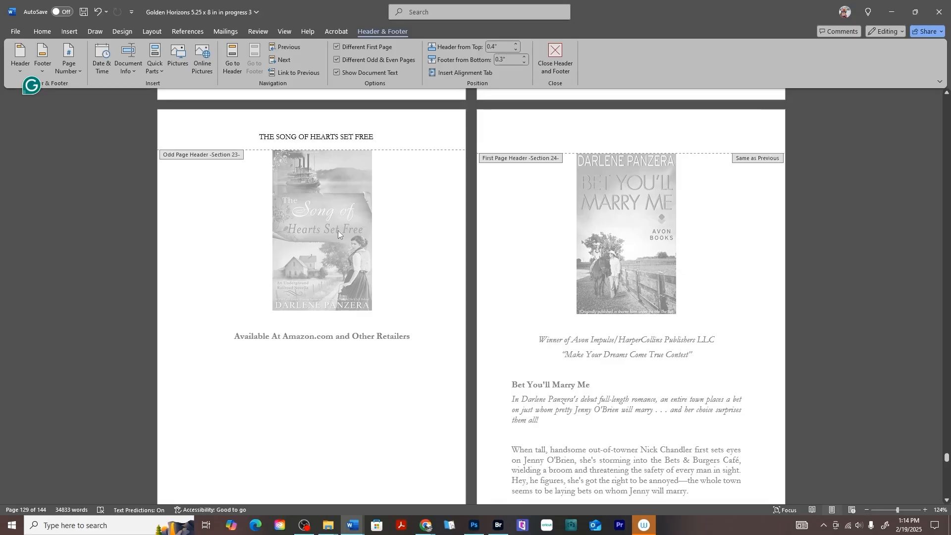
scroll(527, 132, down, 8)
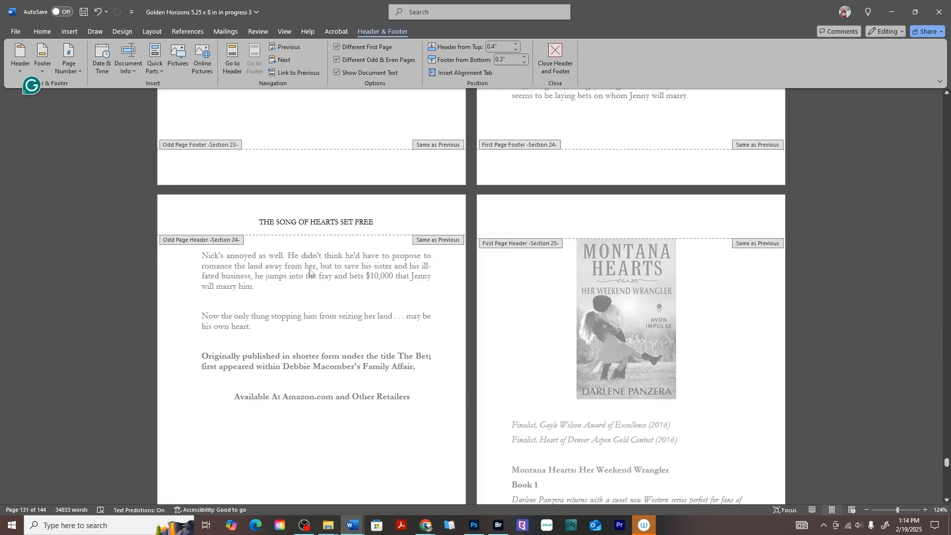
scroll(309, 275, up, 3)
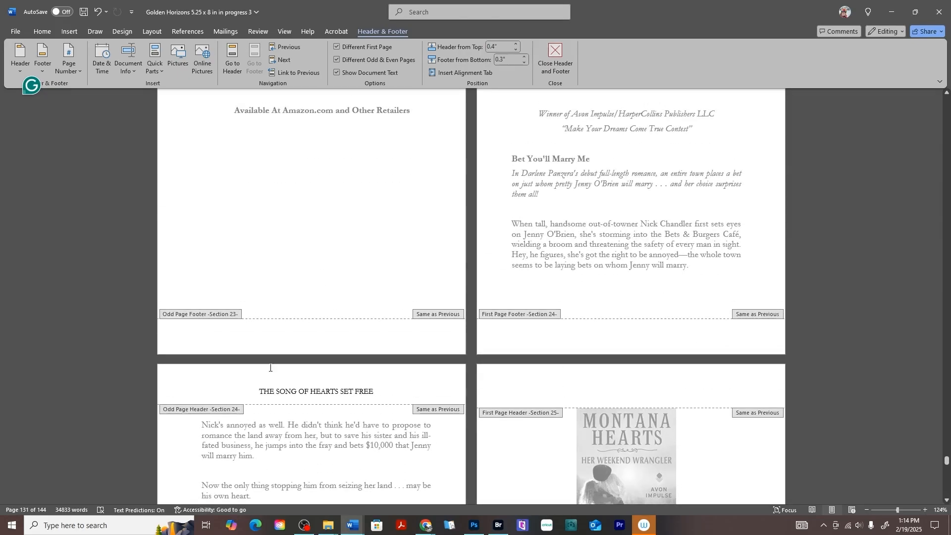
Unlink the Section 24 header, delete its 'THE SONG OF HEARTS SET FREE' running head, and exit header editing.
click(256, 401)
drag(259, 392, 377, 391)
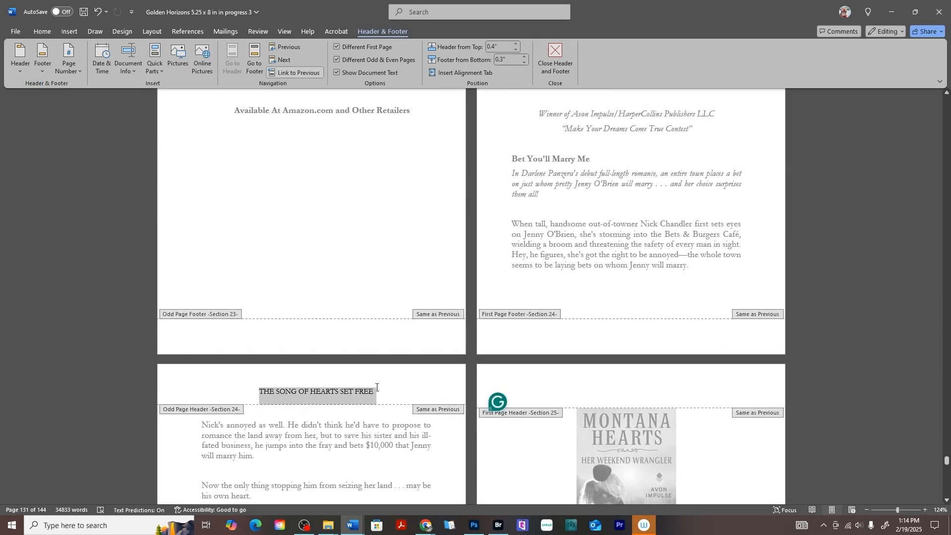
click(303, 72)
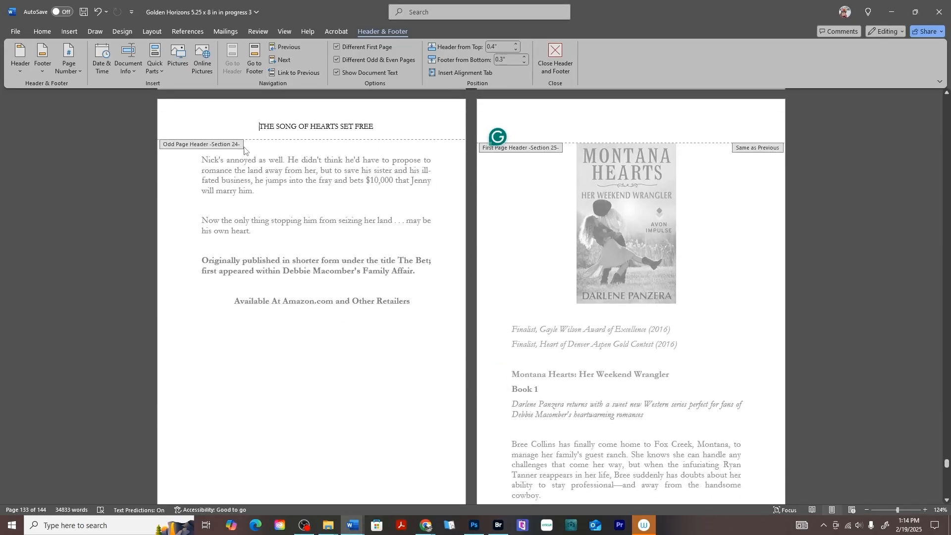
drag(258, 126, 384, 125)
key(Delete)
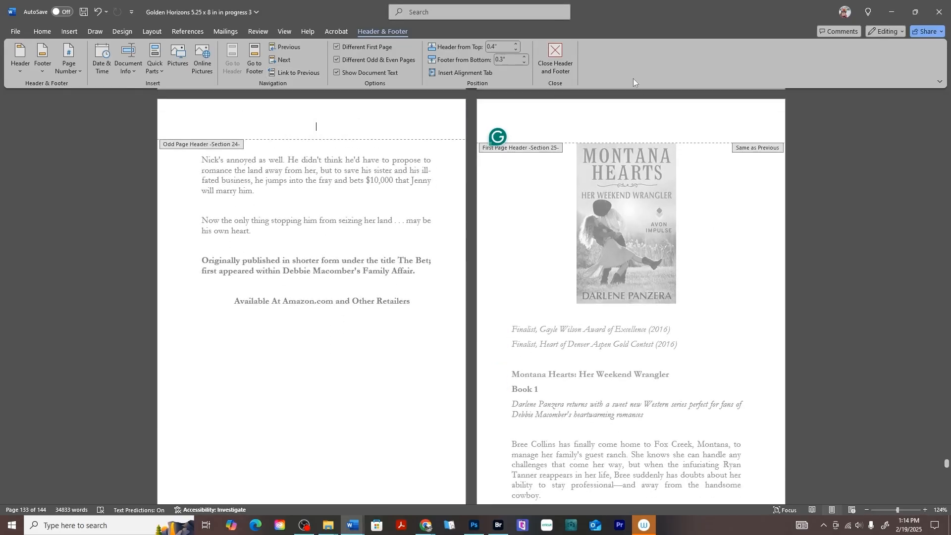
click(554, 51)
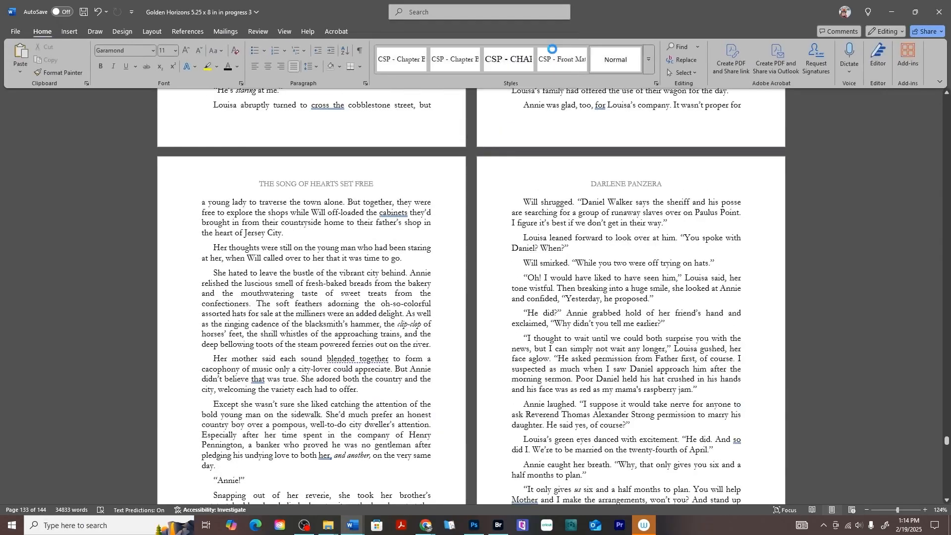